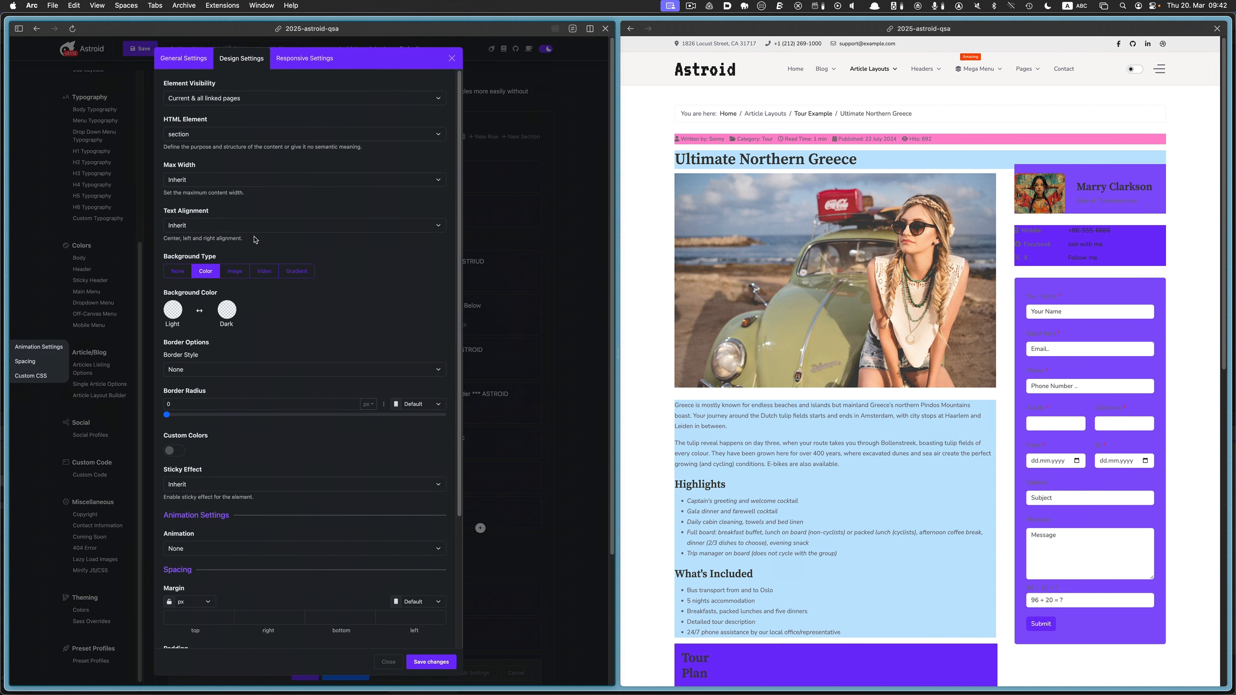
# - Set the Astroid Section's background type to None, give it a 44 px dotted border in light-mode purple, and save the layout
pyautogui.click(180, 272)
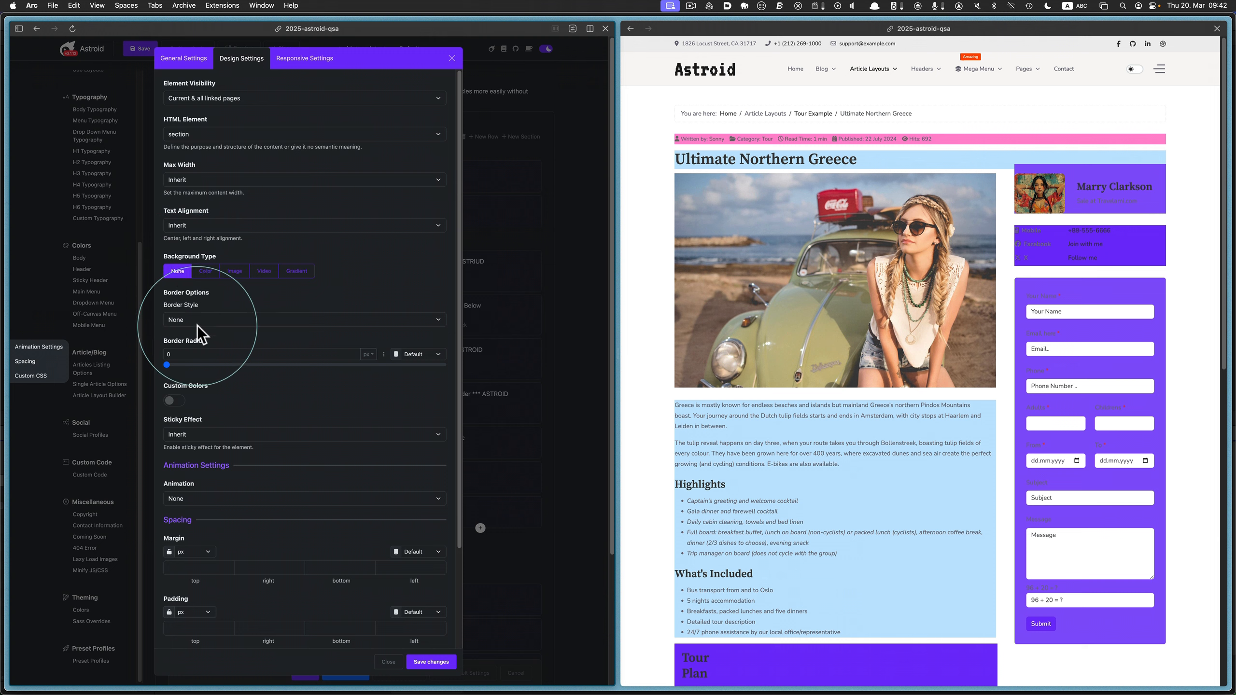
pyautogui.click(267, 325)
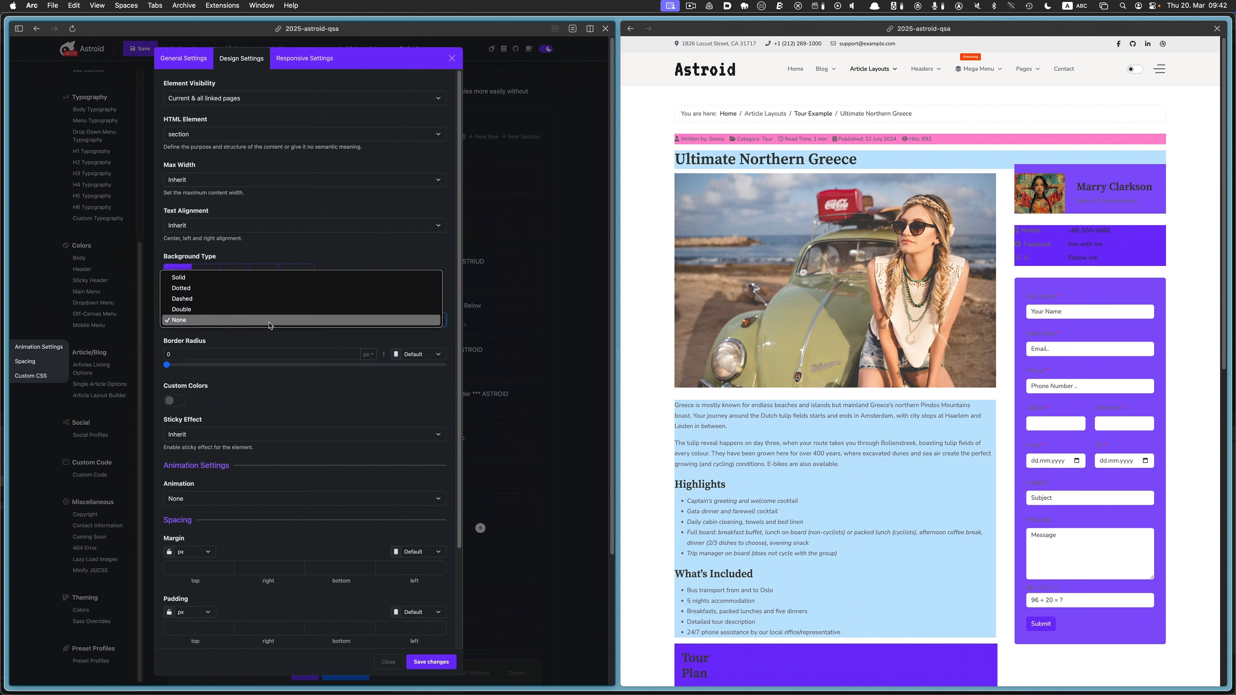
pyautogui.click(253, 288)
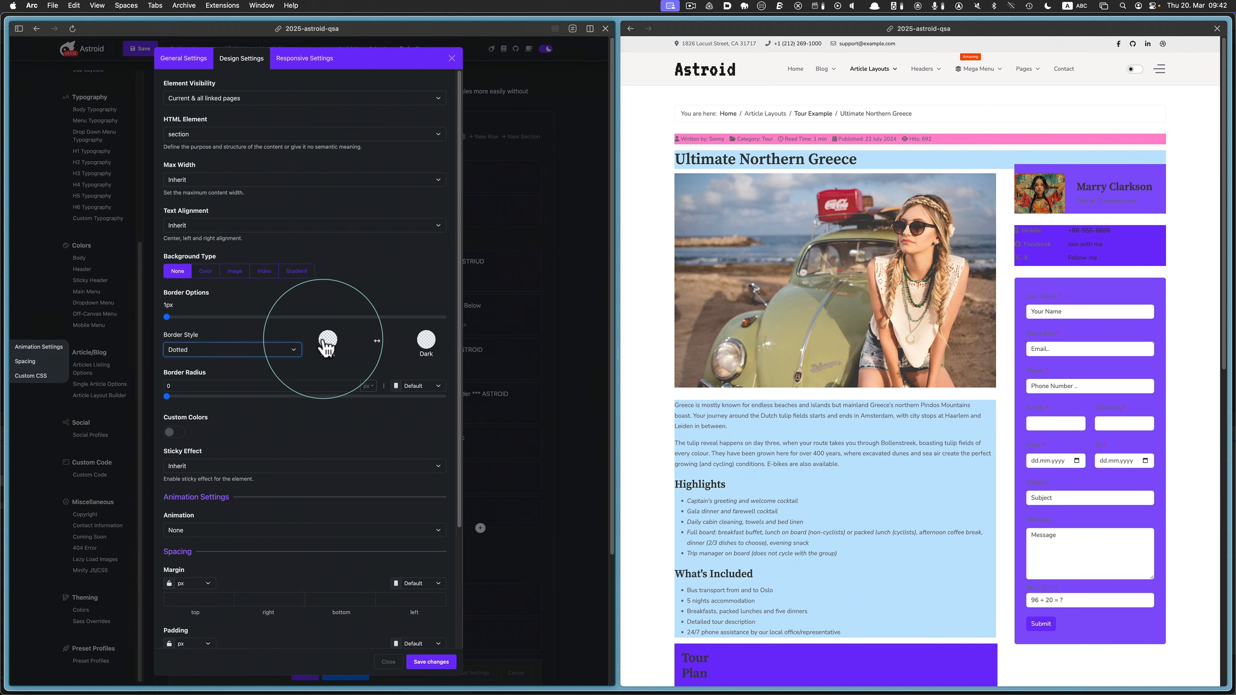
pyautogui.click(324, 340)
pyautogui.click(375, 482)
pyautogui.moveTo(167, 317); pyautogui.dragTo(409, 331)
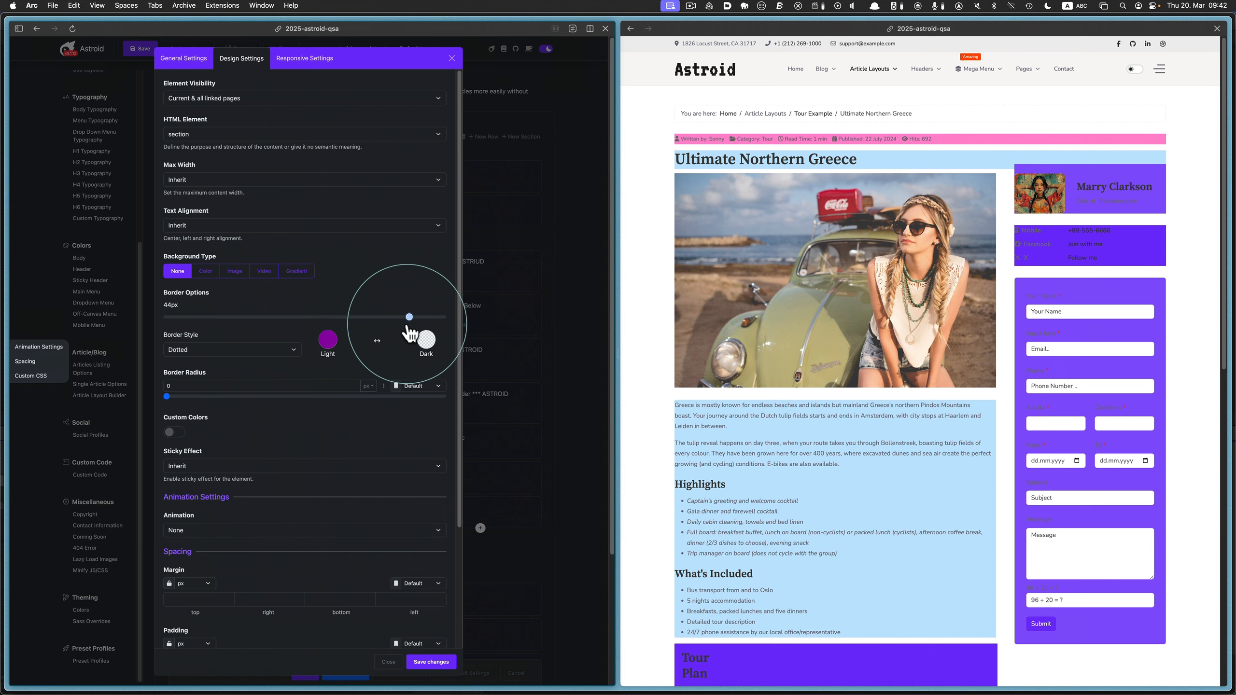
pyautogui.click(422, 662)
pyautogui.click(306, 673)
# - Reload the Ultimate Northern Greece article and check the section border there and in the tour article ending in MOVED
pyautogui.click(653, 333)
pyautogui.press('super+r')
pyautogui.scroll(-9, 837, 384)
pyautogui.scroll(9, 836, 385)
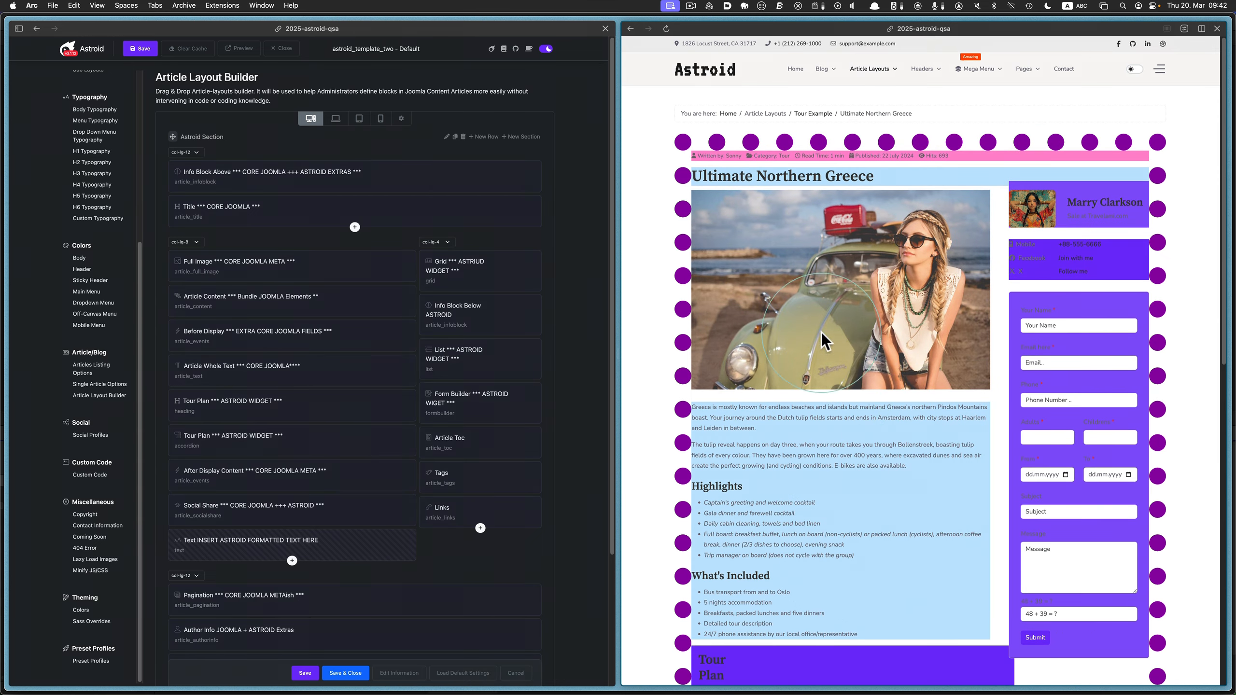
pyautogui.click(810, 112)
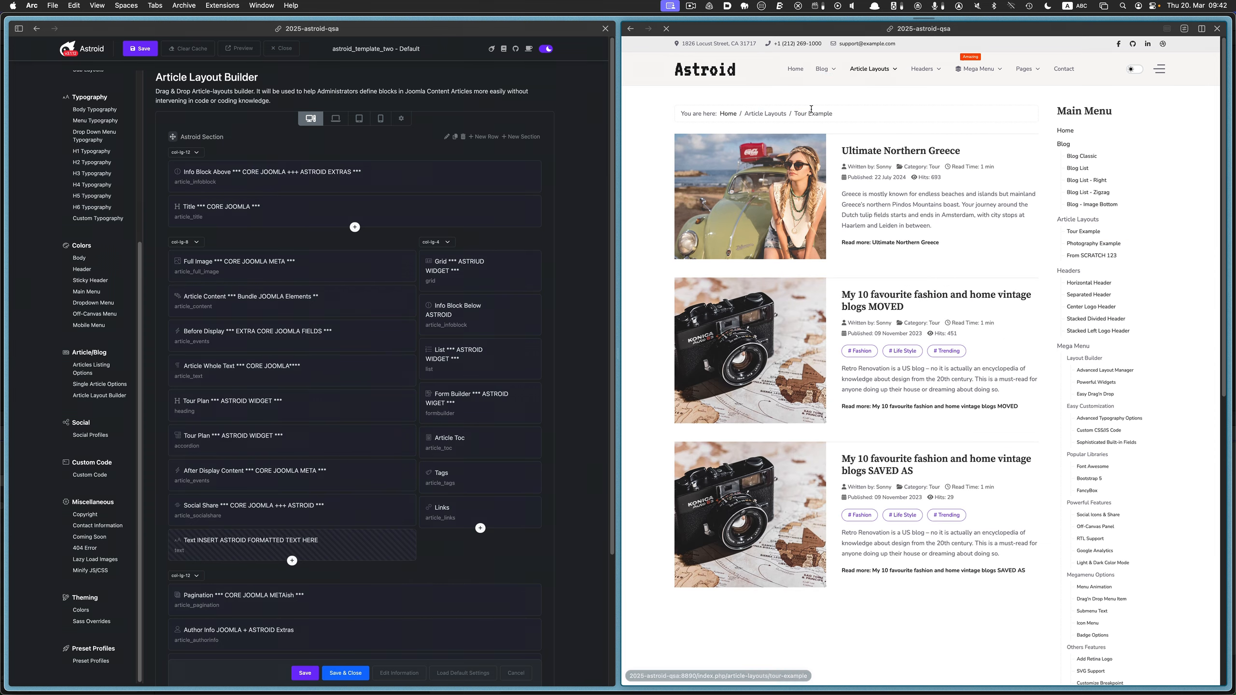
pyautogui.click(879, 296)
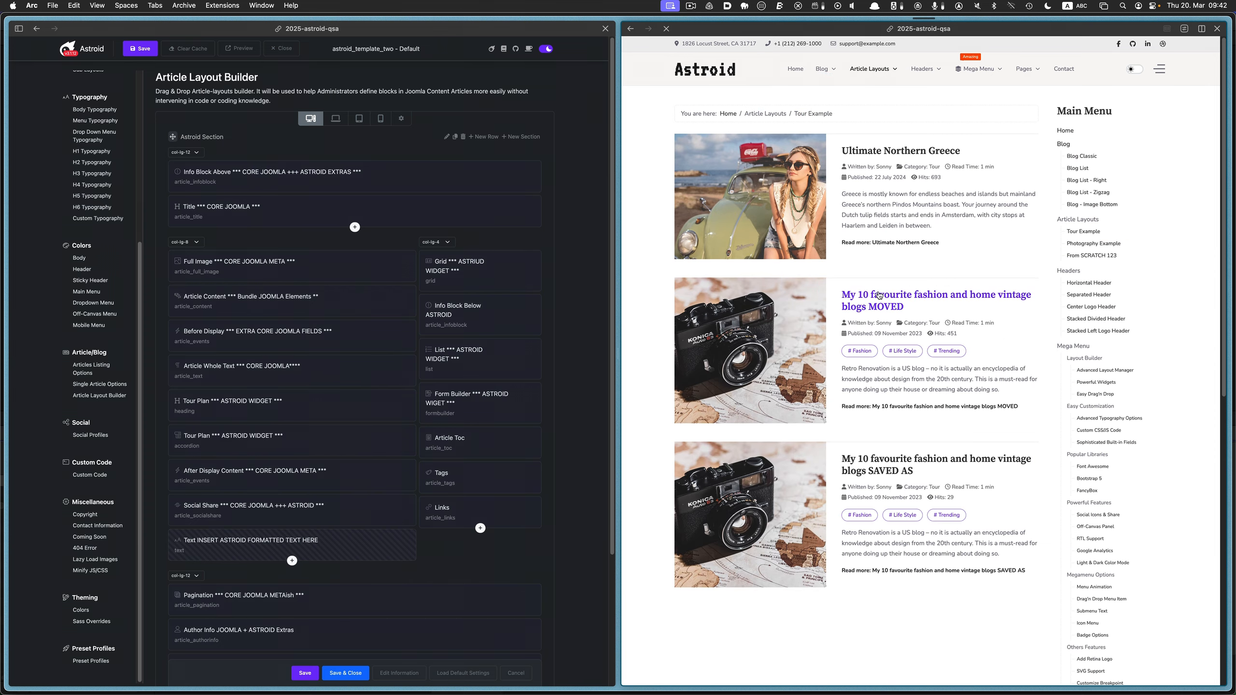
pyautogui.scroll(-15, 879, 293)
pyautogui.scroll(15, 878, 293)
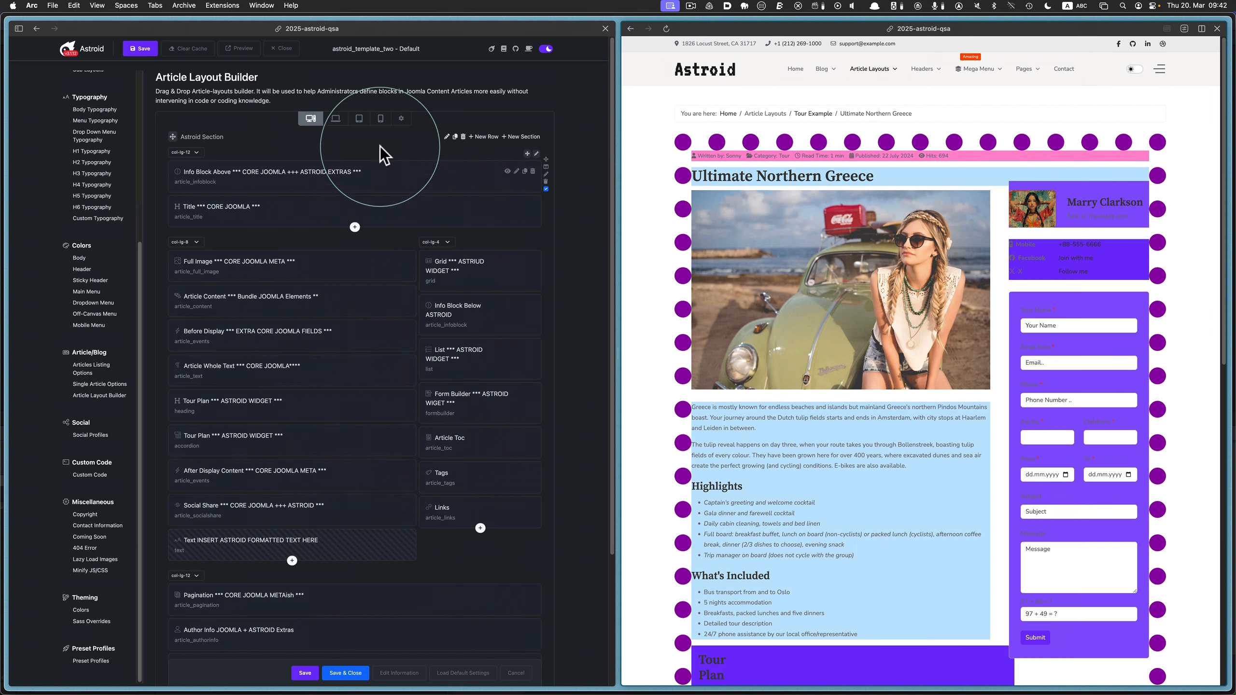
# - Set the Astroid Section's light background color to #F47365 and save the layout
pyautogui.click(447, 139)
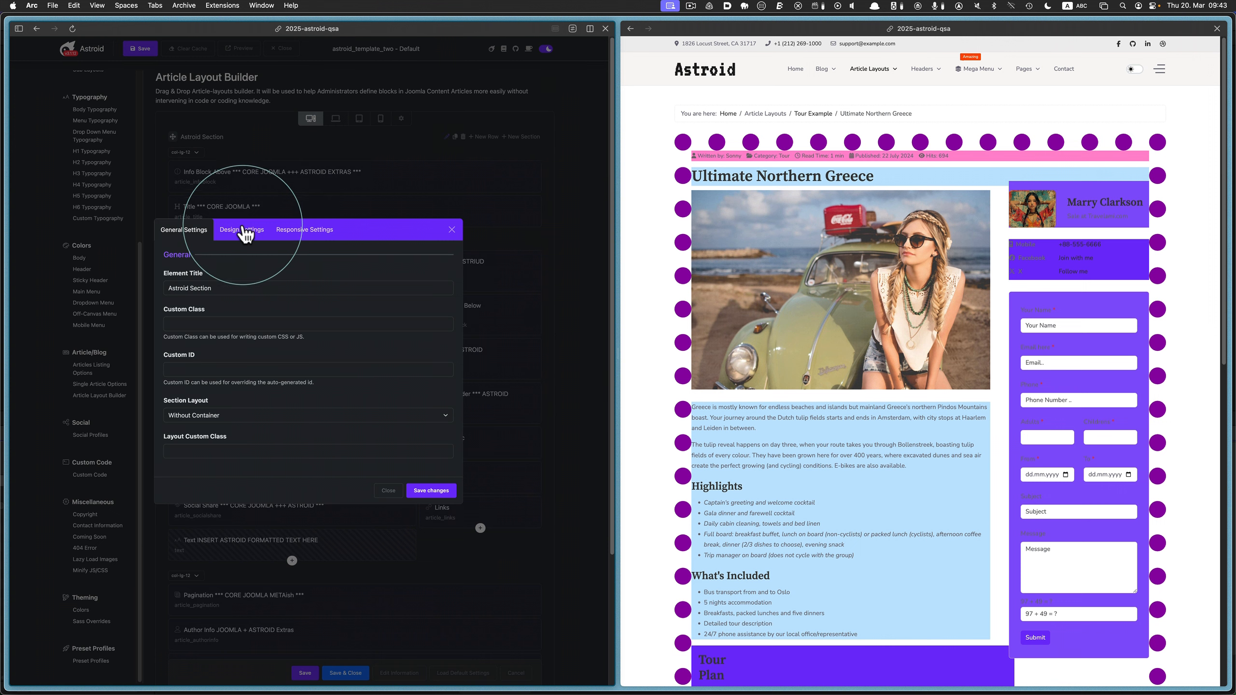
pyautogui.click(242, 230)
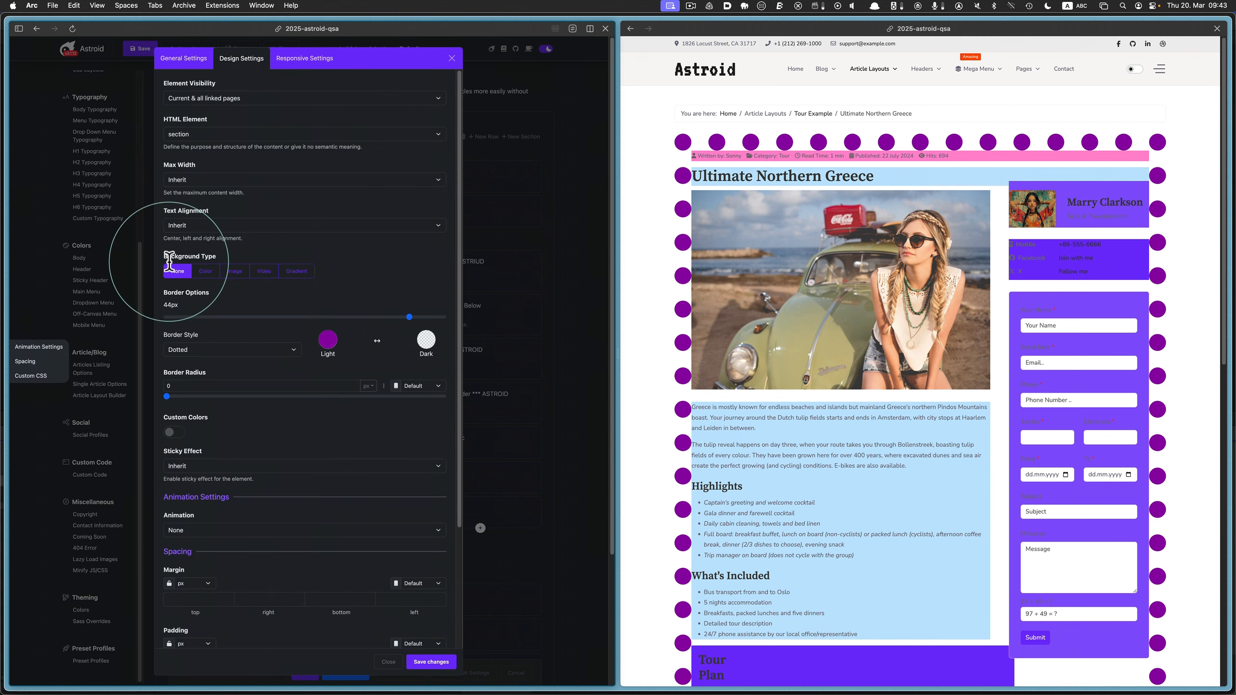
pyautogui.click(205, 271)
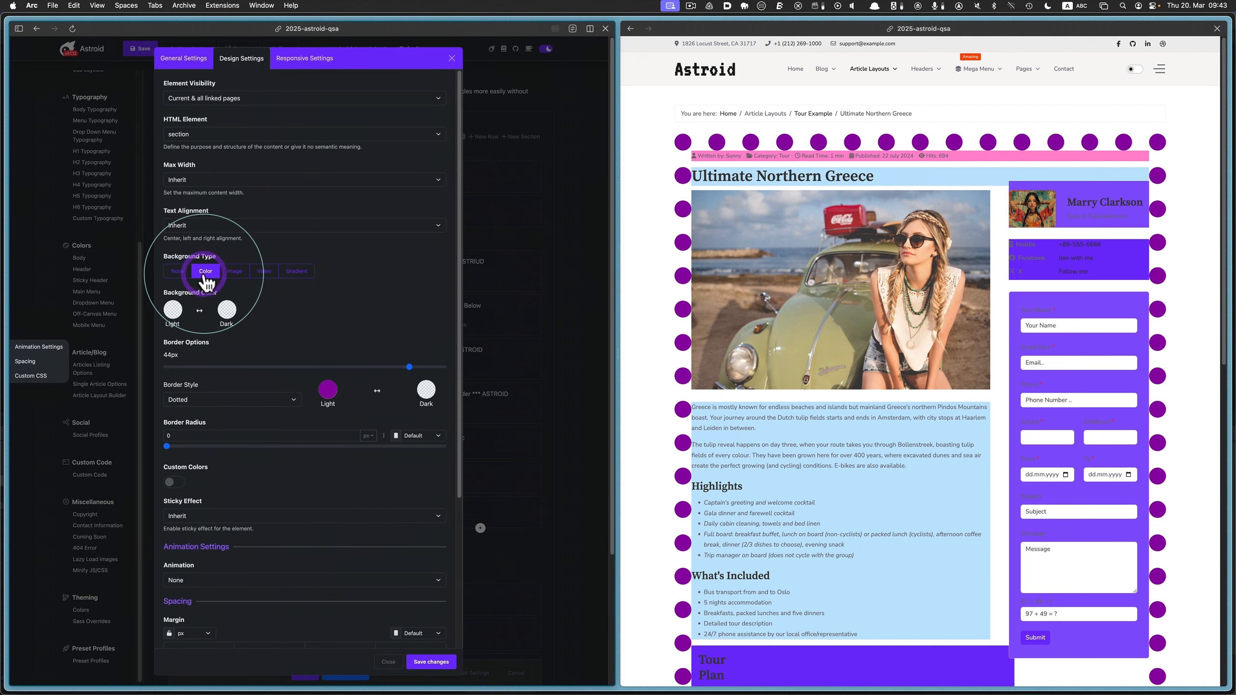
pyautogui.click(173, 309)
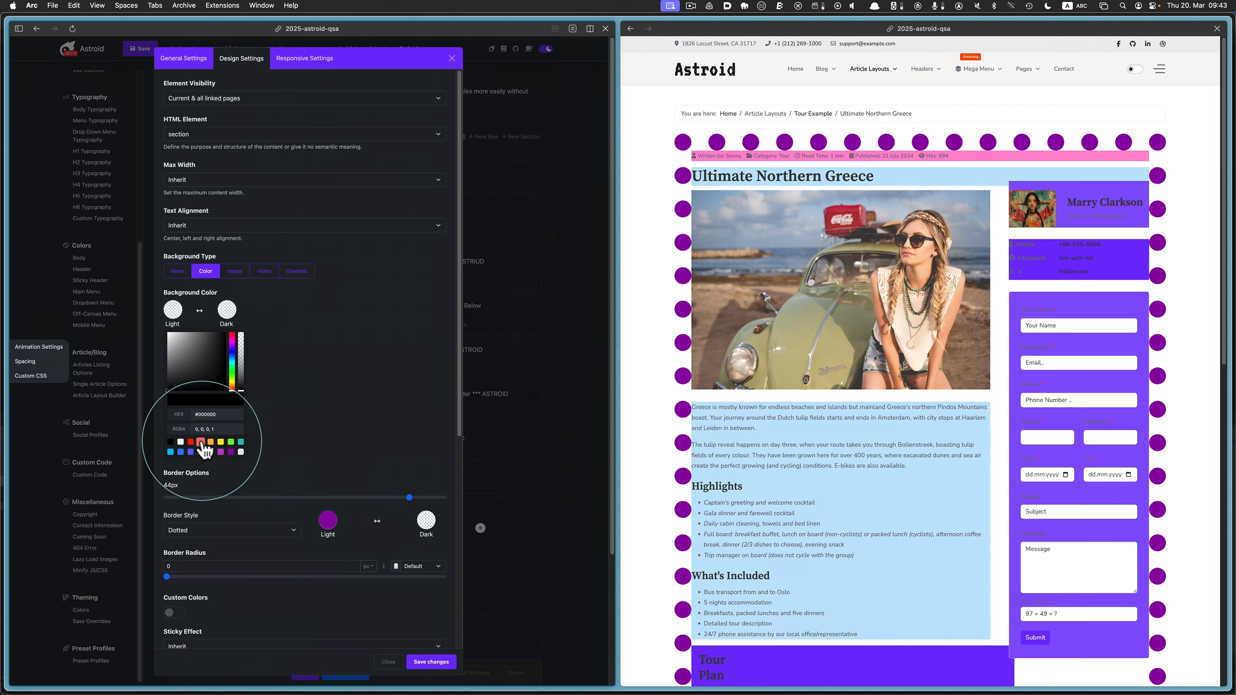
pyautogui.click(201, 443)
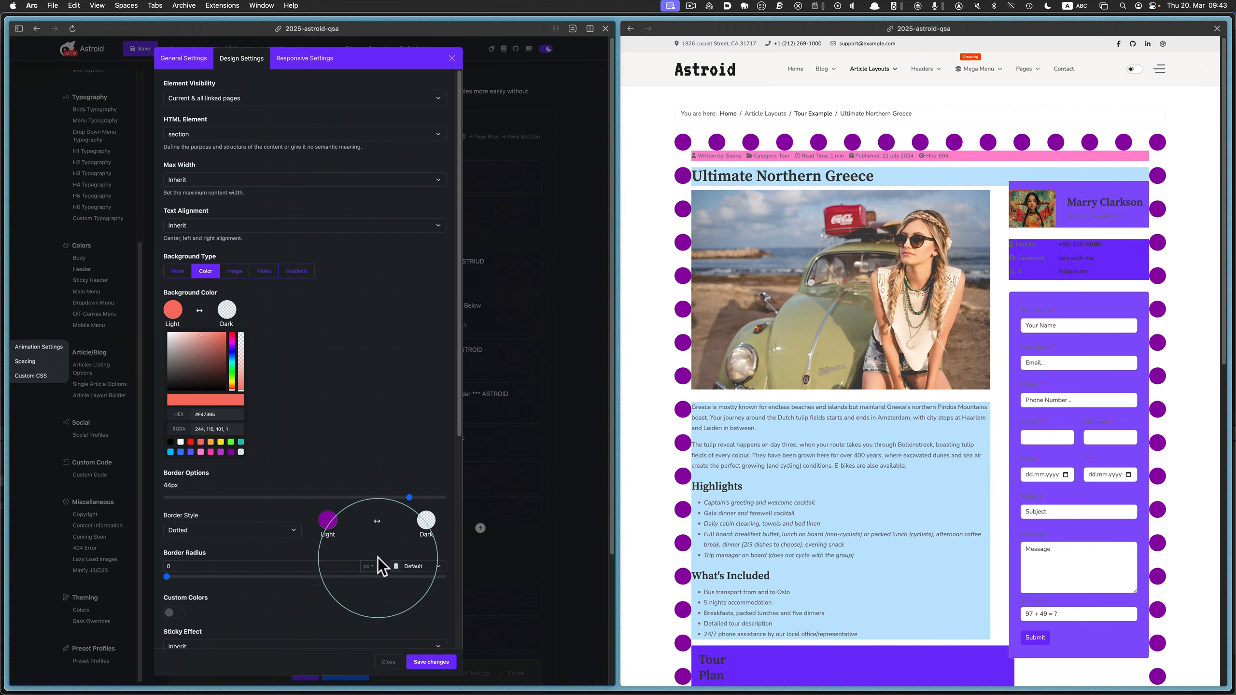
pyautogui.click(424, 662)
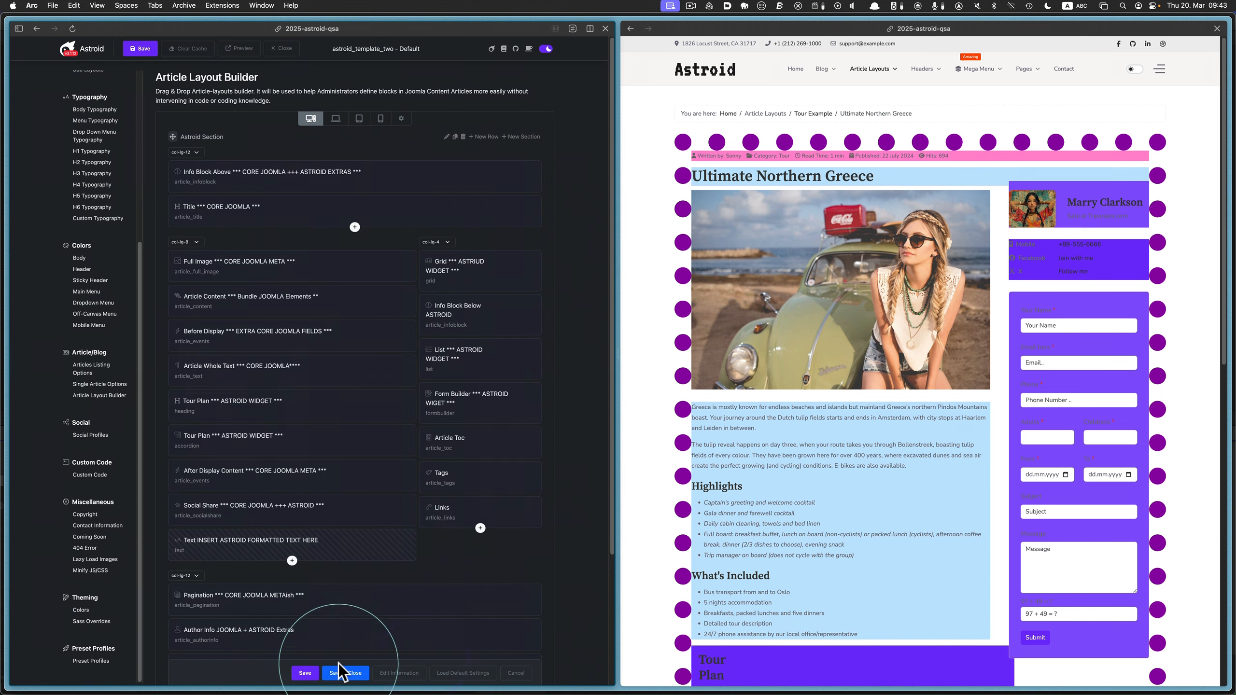
pyautogui.click(305, 673)
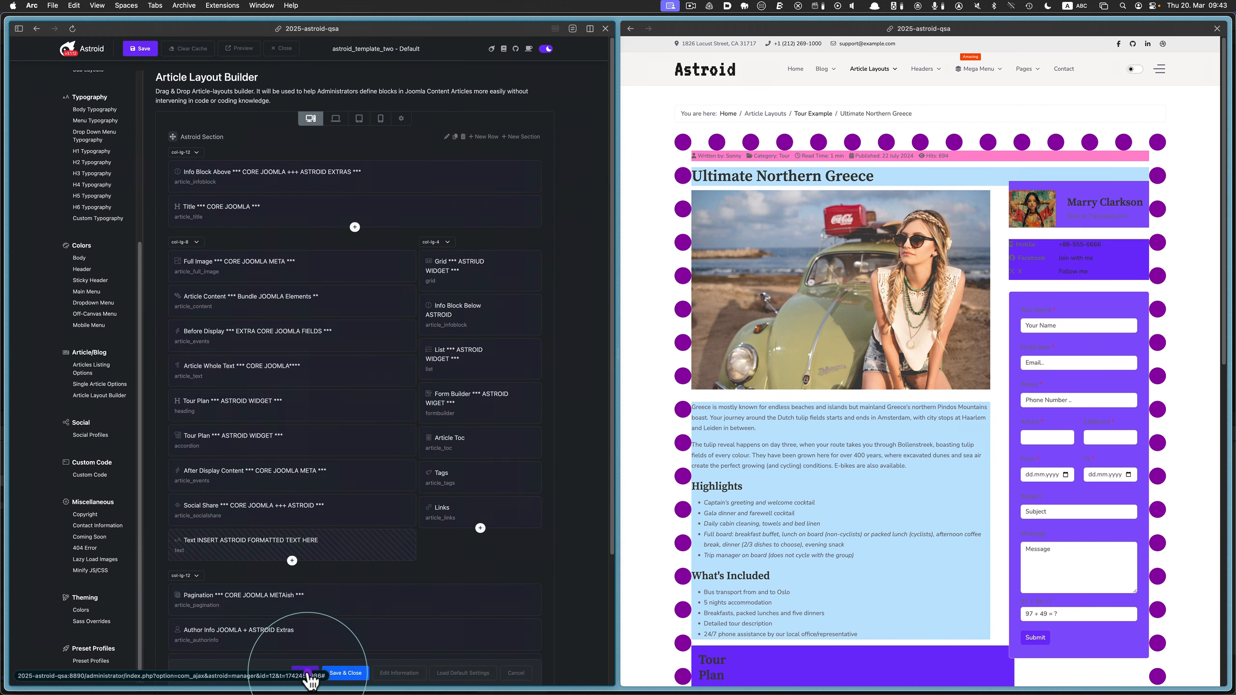
# - Reload the Ultimate Northern Greece article and inspect the section background down to the page's end
pyautogui.click(666, 126)
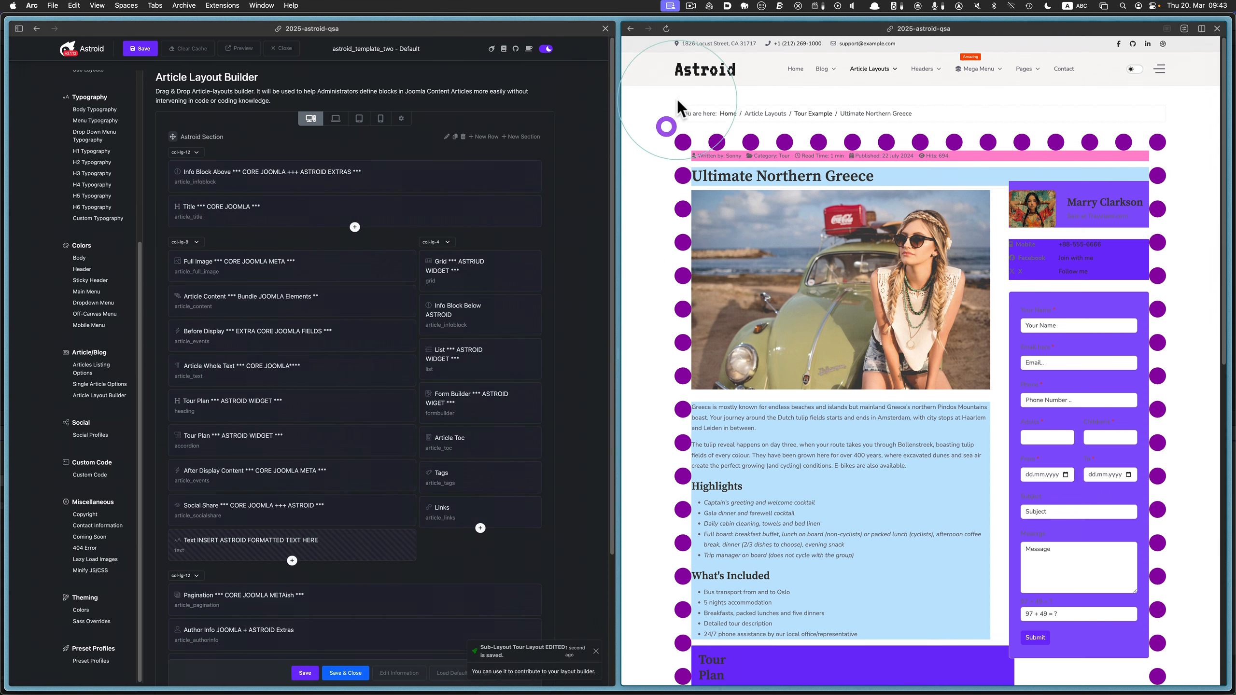
pyautogui.click(667, 29)
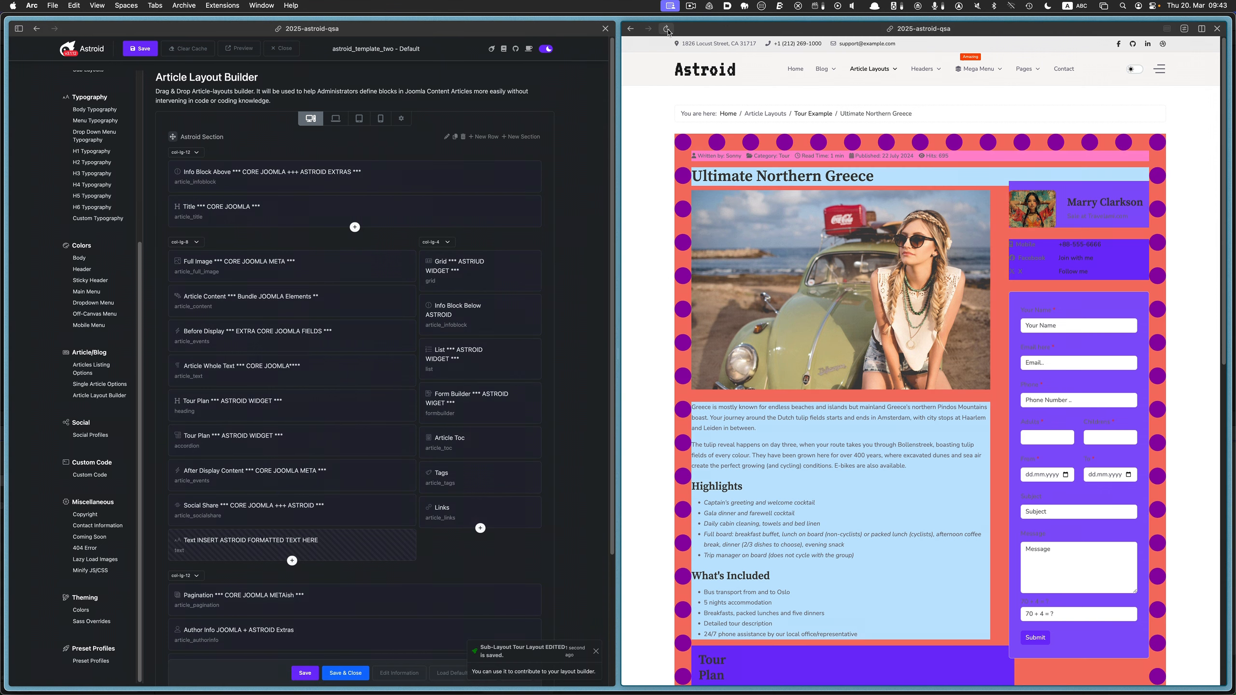
pyautogui.scroll(-15, 951, 367)
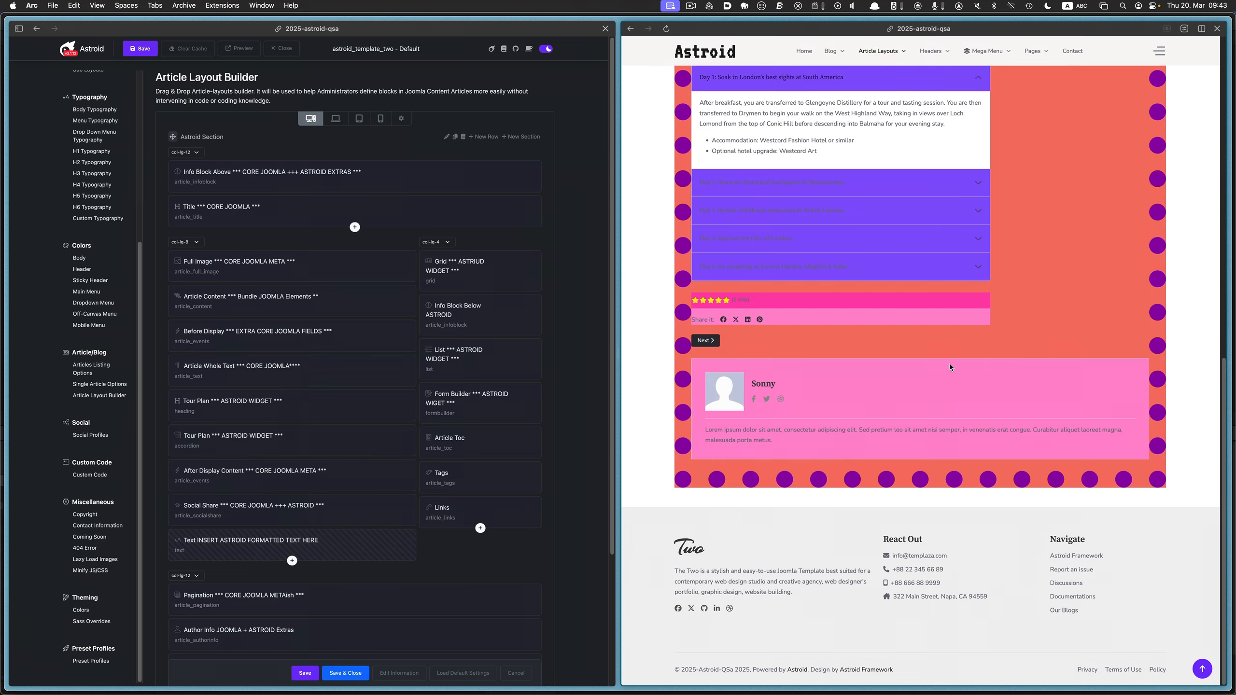
pyautogui.scroll(15, 951, 367)
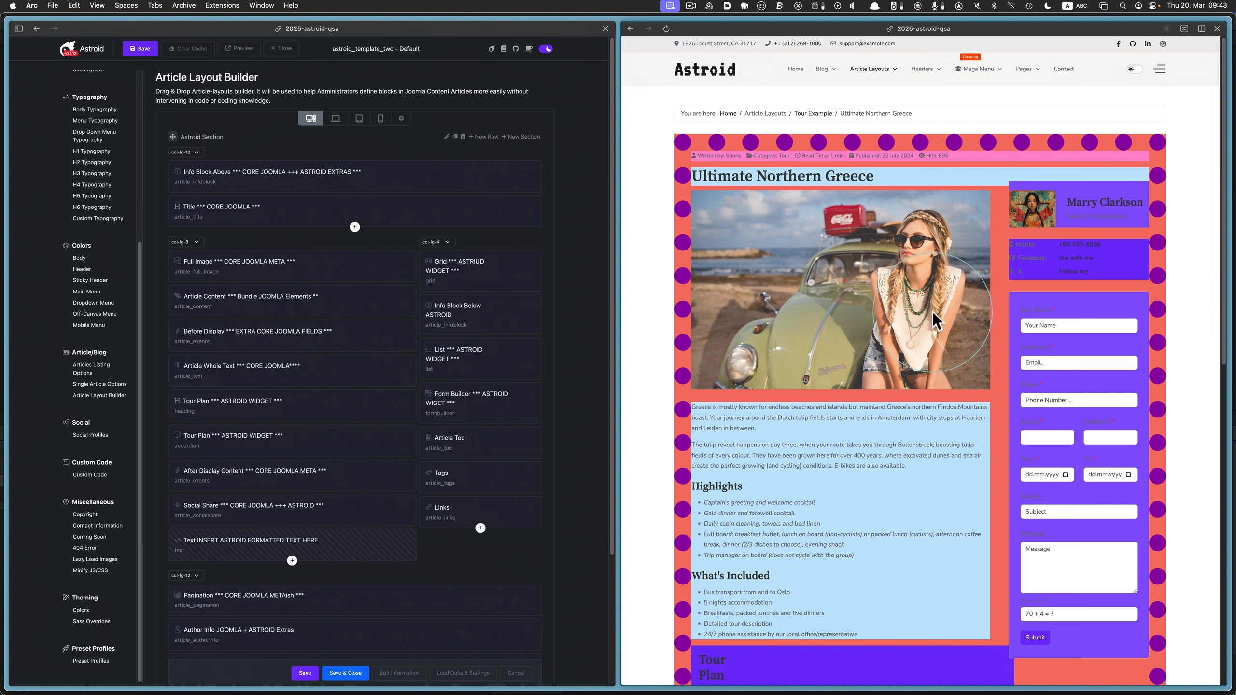
# - Open the MOVED and SAVED AS vintage blog articles from Tour Example and examine the section styling on each
pyautogui.click(805, 116)
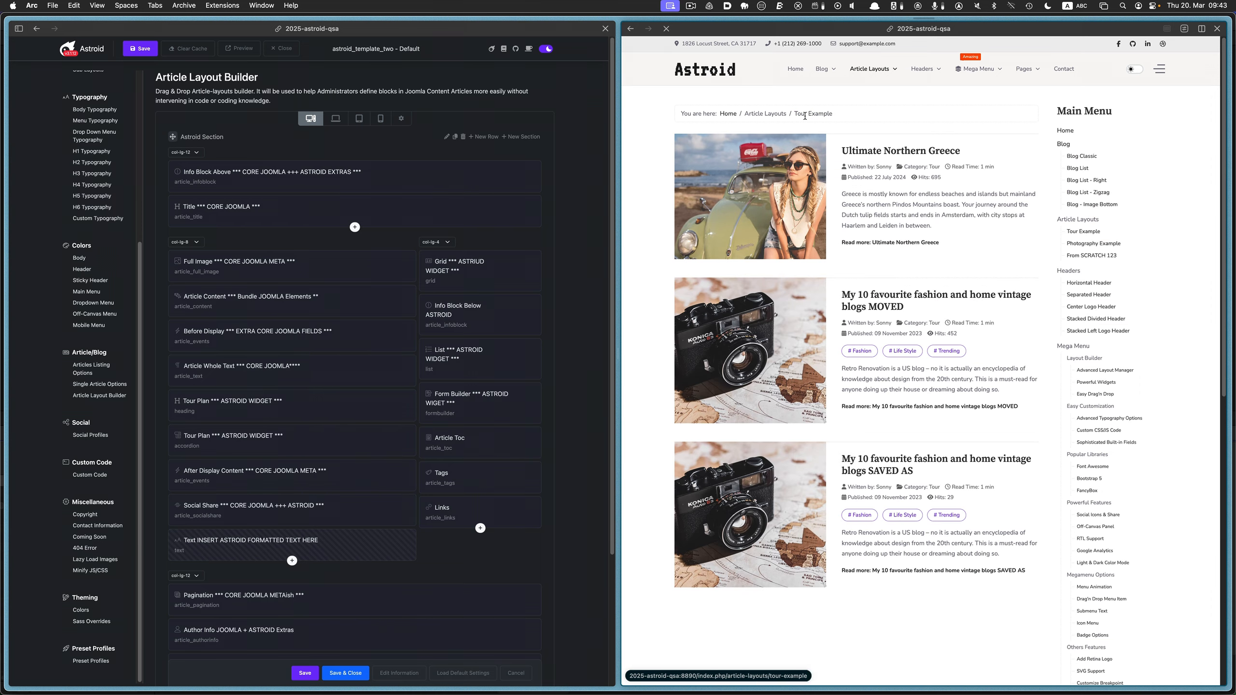
pyautogui.click(849, 300)
pyautogui.scroll(-15, 847, 291)
pyautogui.scroll(15, 847, 292)
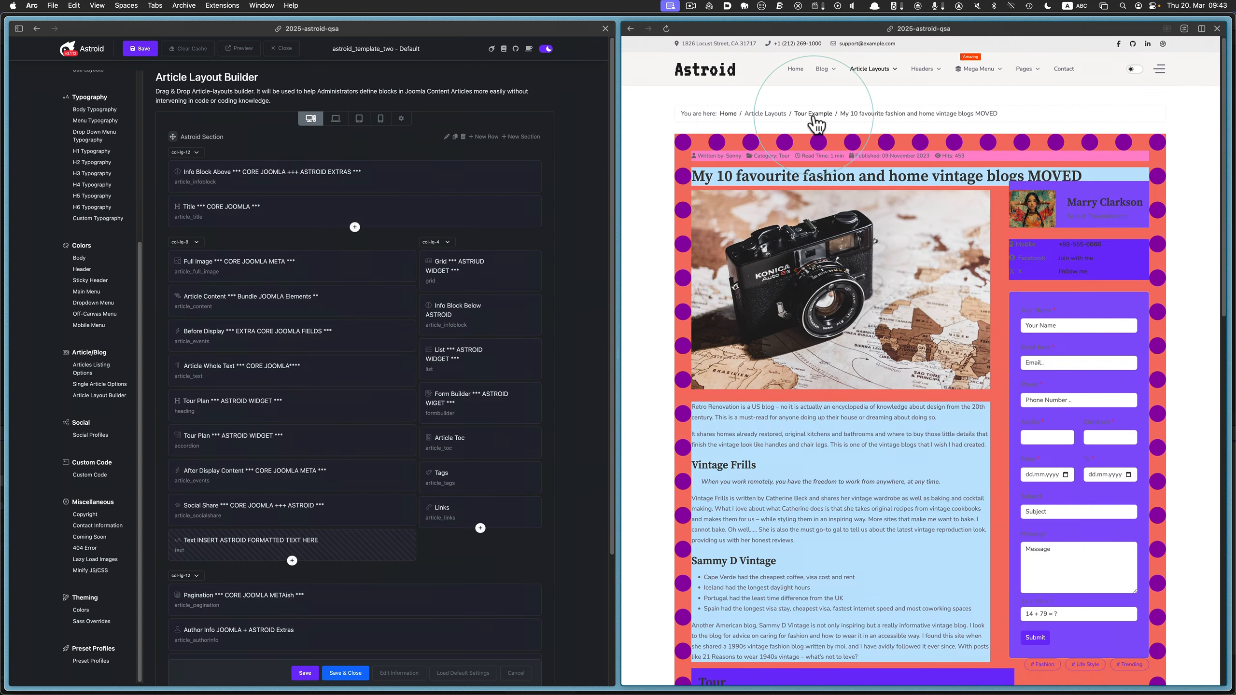
pyautogui.click(813, 115)
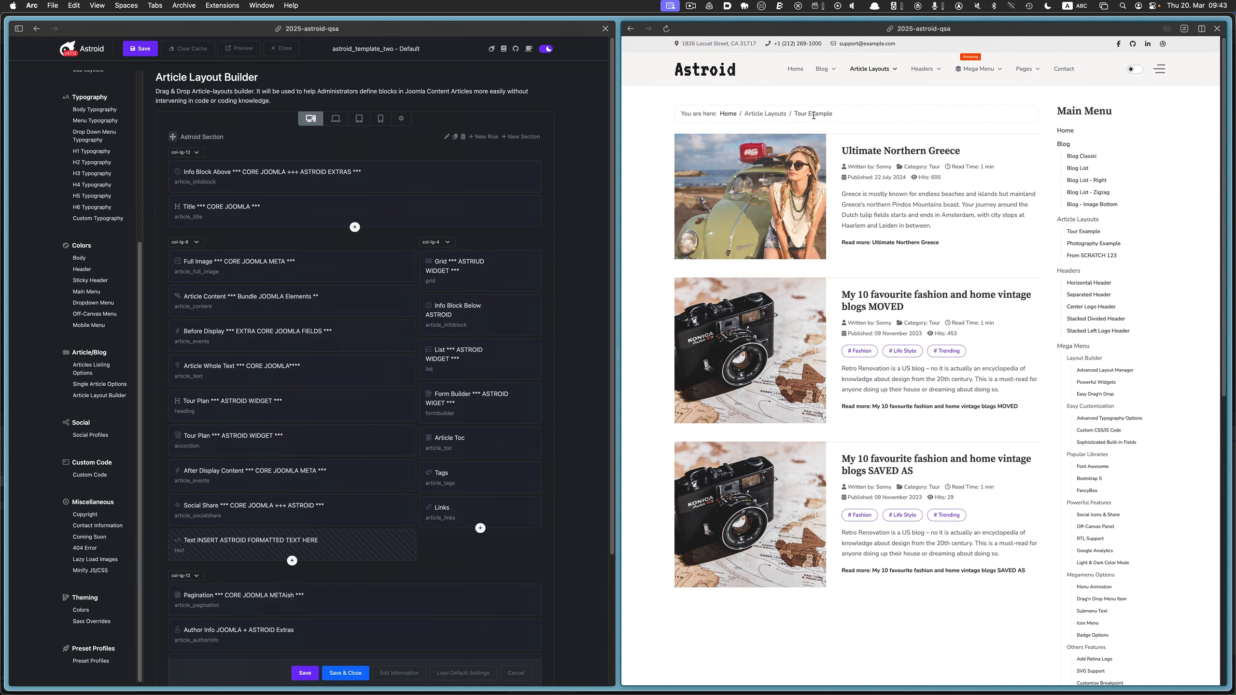
pyautogui.click(880, 463)
pyautogui.scroll(-15, 879, 462)
pyautogui.scroll(8, 879, 462)
pyautogui.scroll(10, 879, 462)
pyautogui.click(813, 117)
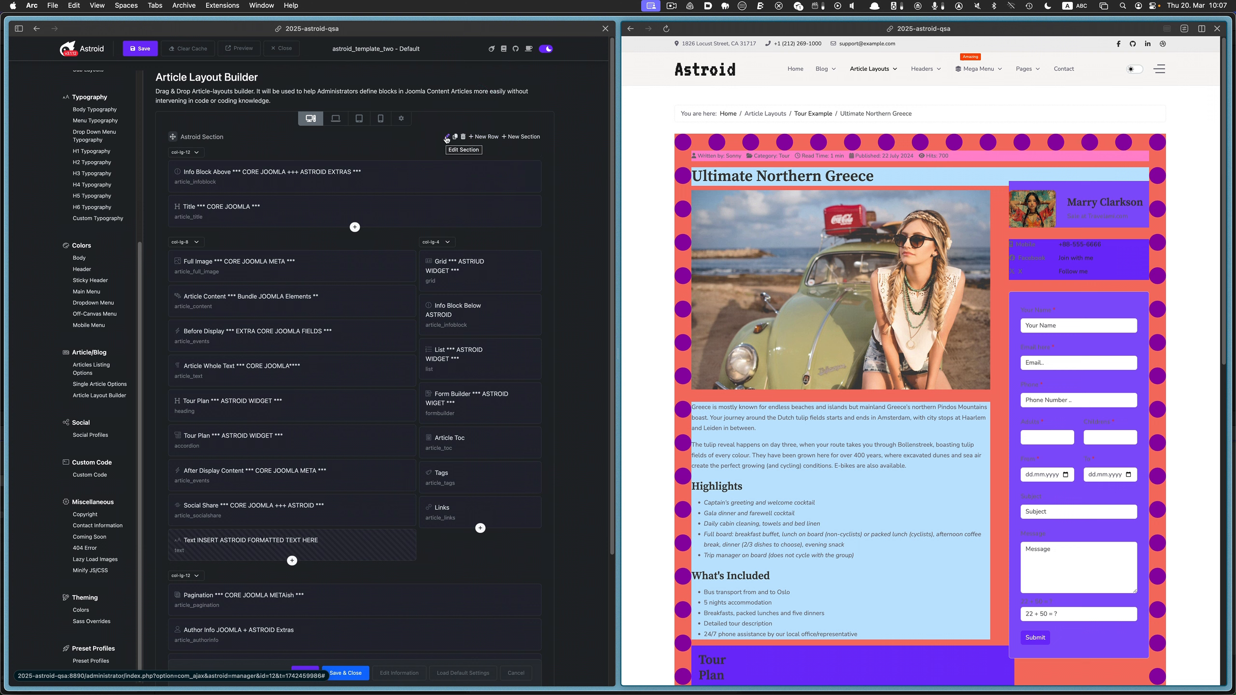
# - Give the full-width column holding the info block and title a #FFE623 light background and 100 px padding on all sides
pyautogui.moveTo(532, 154)
pyautogui.click(536, 154)
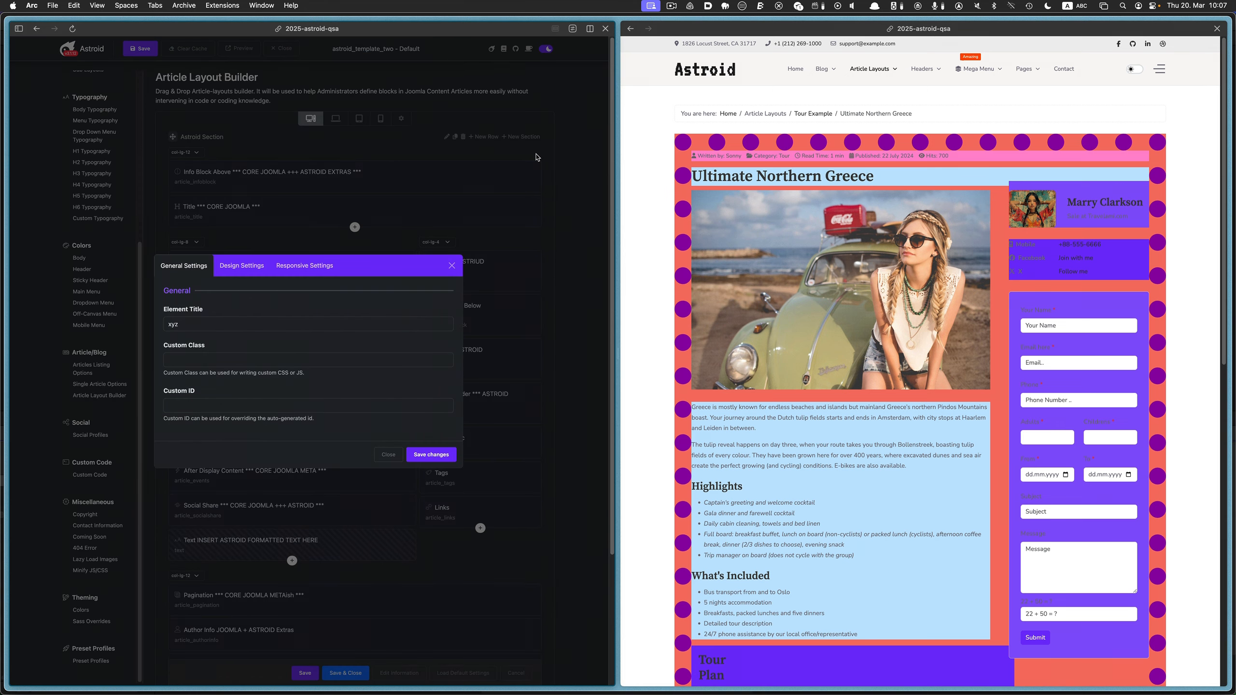
pyautogui.click(253, 264)
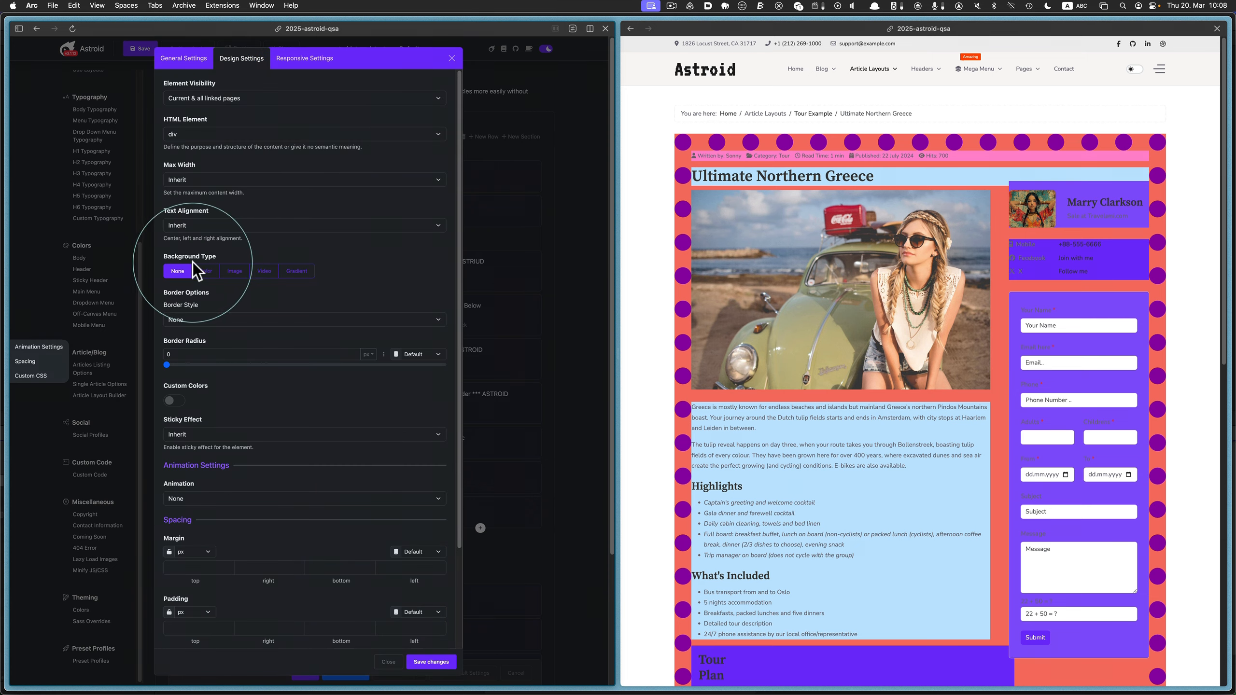
pyautogui.click(203, 271)
pyautogui.click(173, 312)
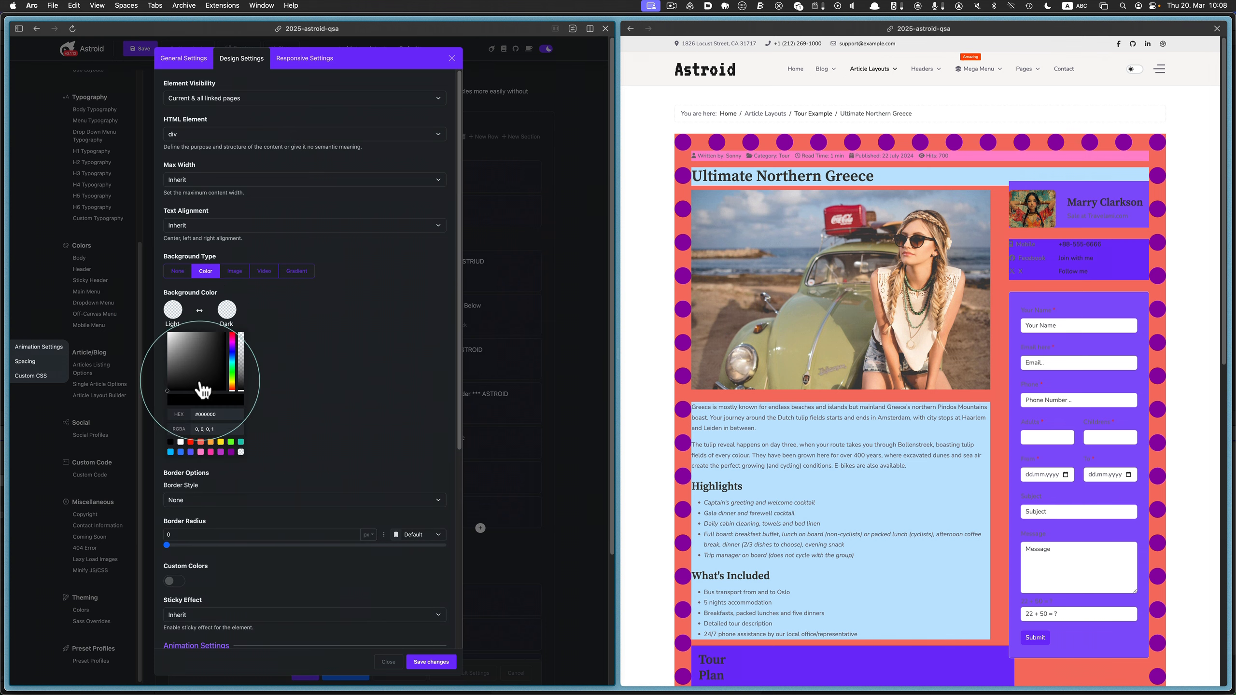
pyautogui.click(220, 443)
pyautogui.scroll(-6, 312, 380)
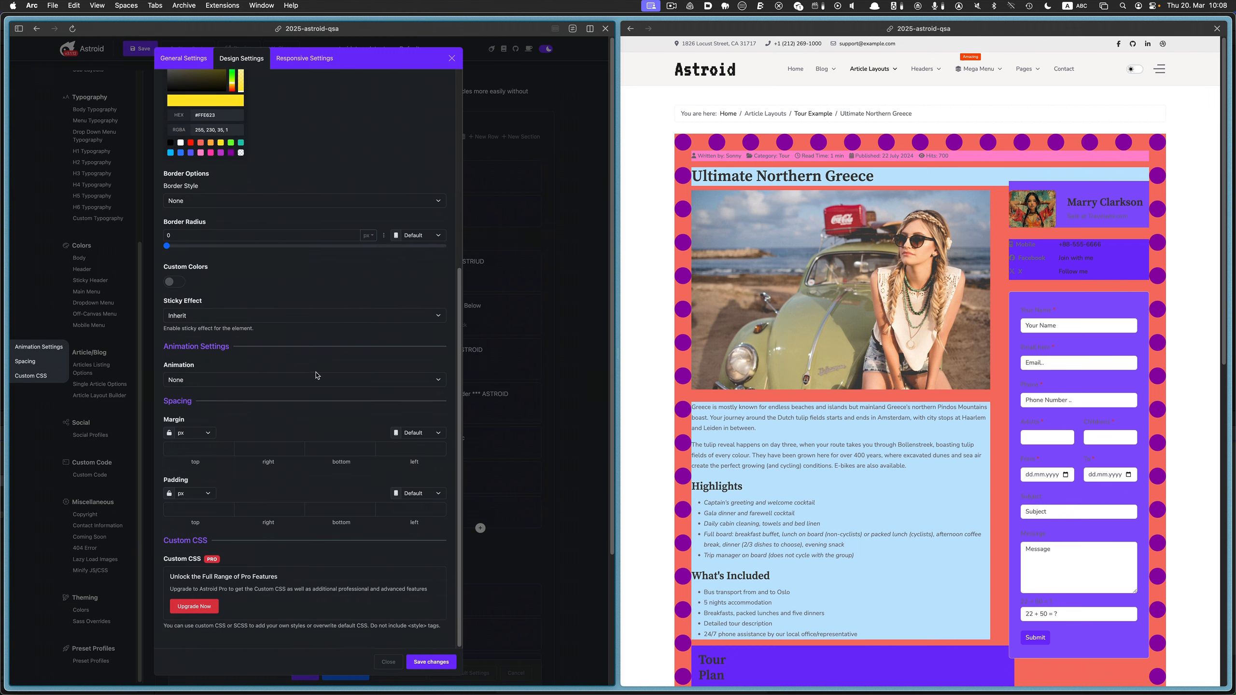
pyautogui.click(204, 508)
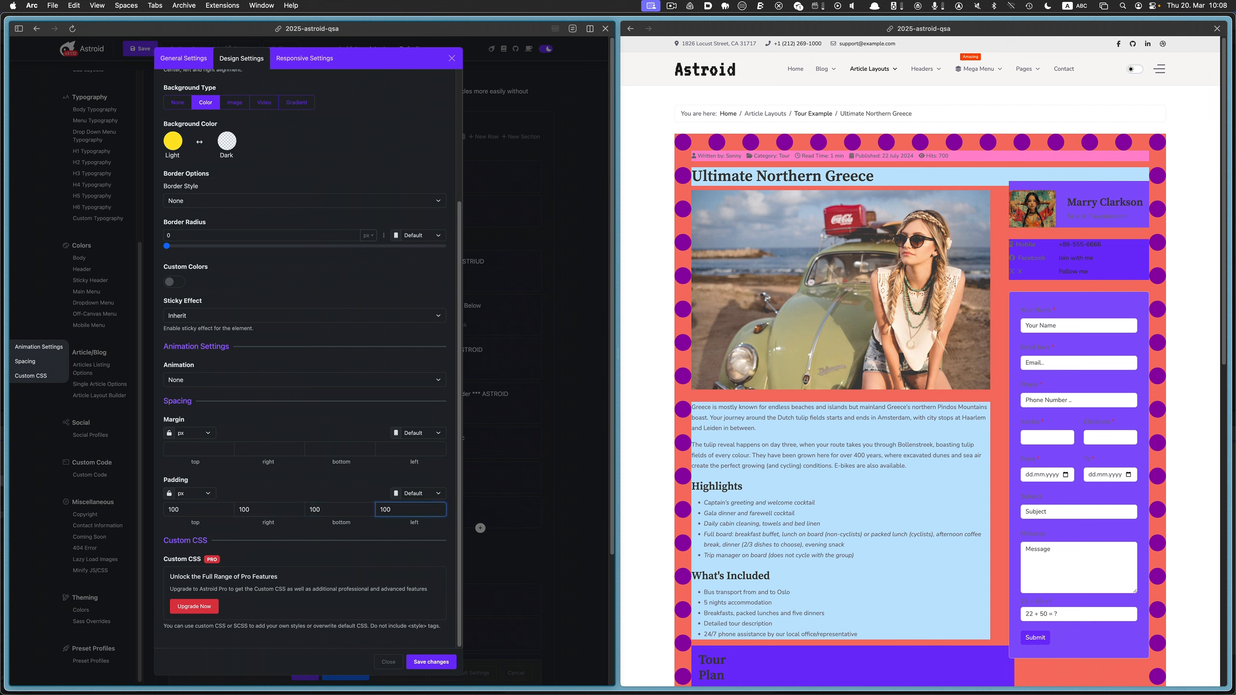
pyautogui.click(431, 662)
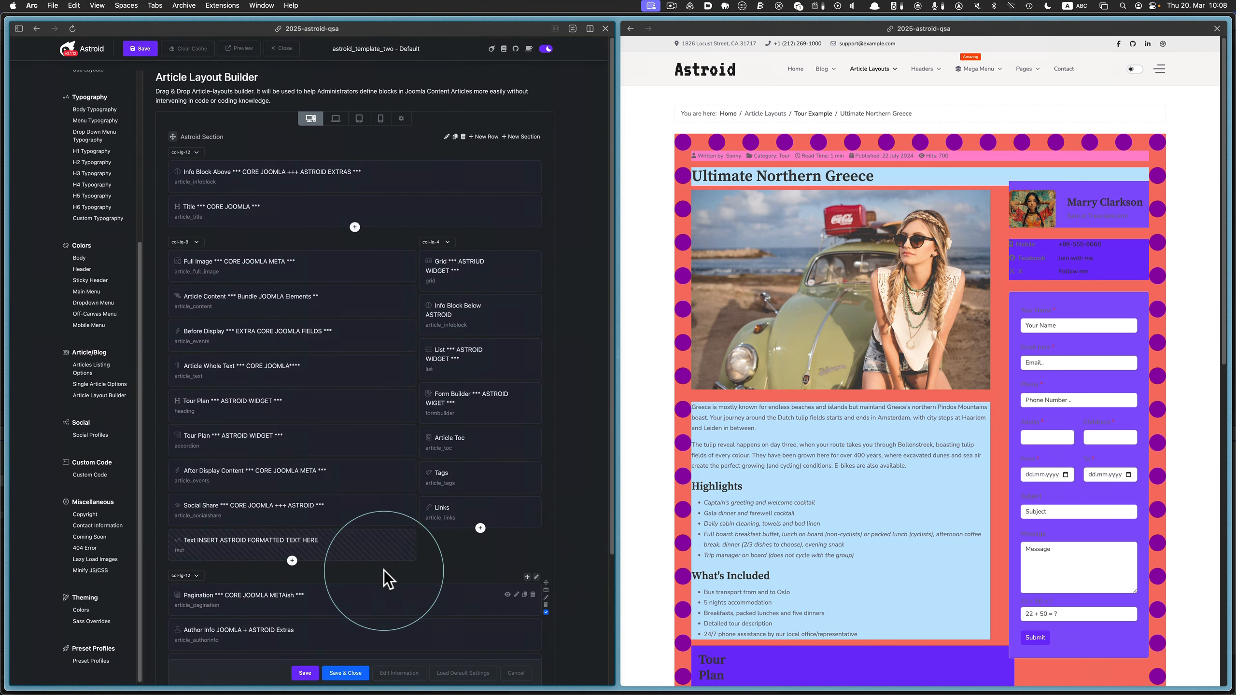
# - Give the full-width column starting with Pagination a yellow light background and 100 px padding on all sides
pyautogui.scroll(-5, 380, 570)
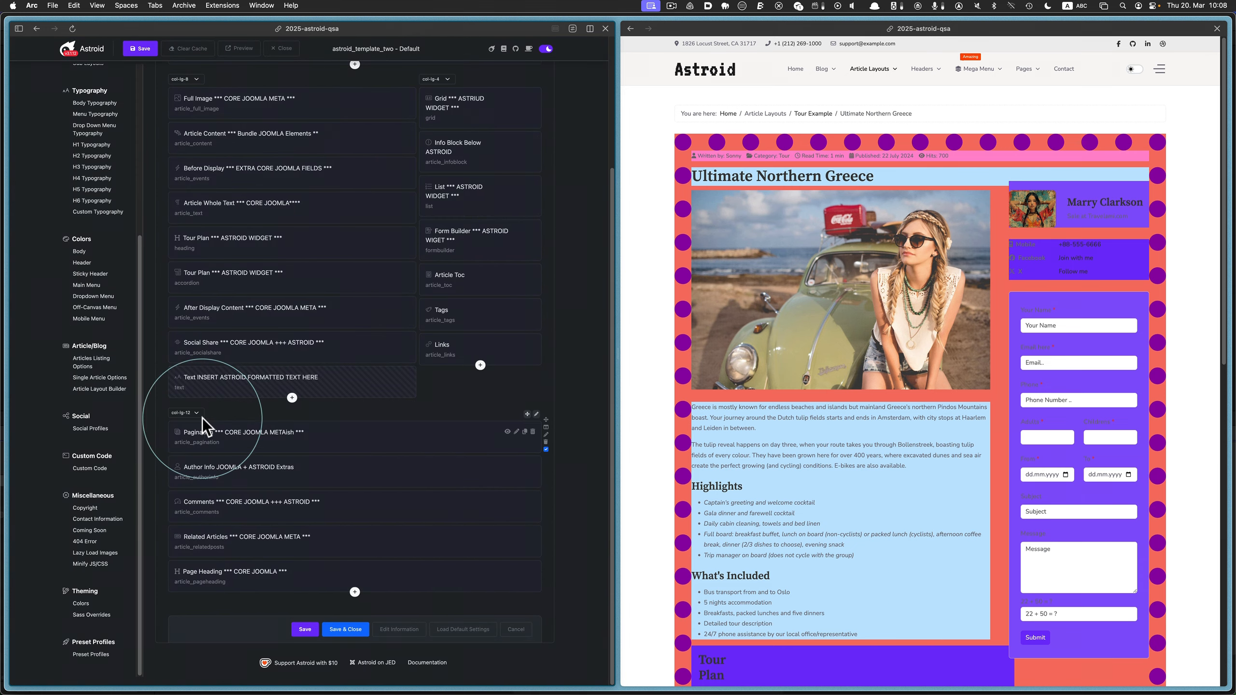
pyautogui.click(536, 415)
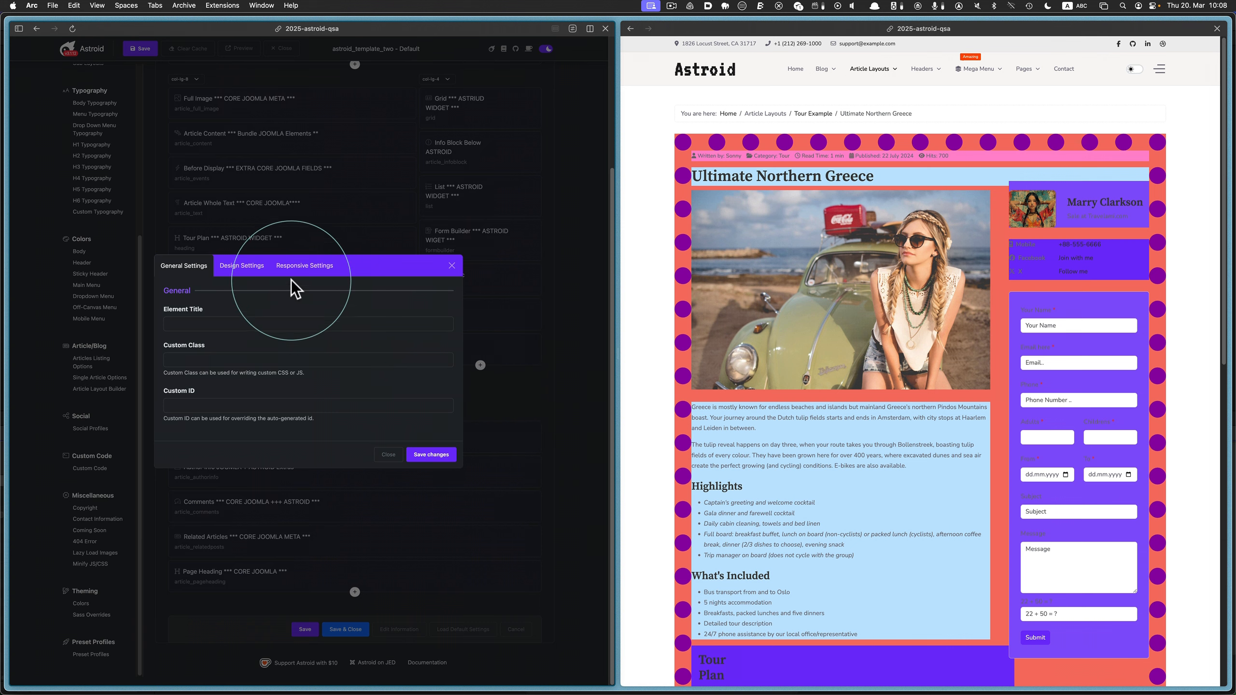
pyautogui.click(251, 267)
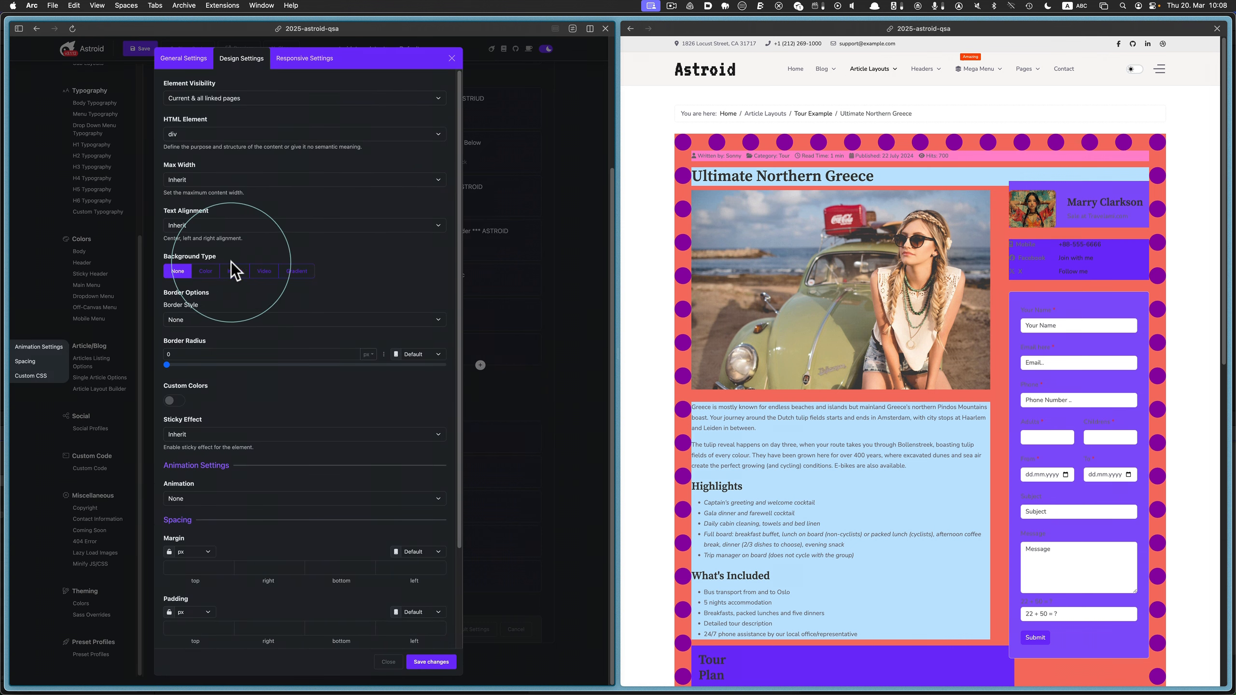
pyautogui.click(200, 274)
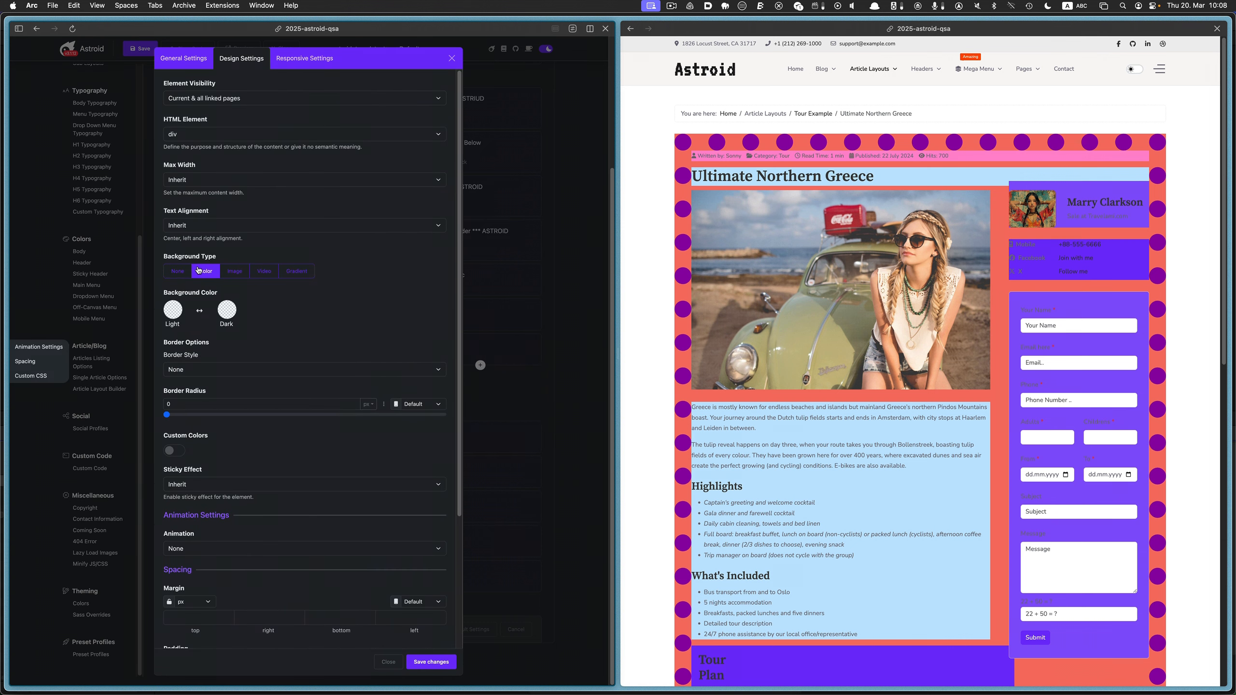
pyautogui.click(178, 313)
pyautogui.click(221, 442)
pyautogui.click(353, 397)
pyautogui.scroll(-4, 353, 397)
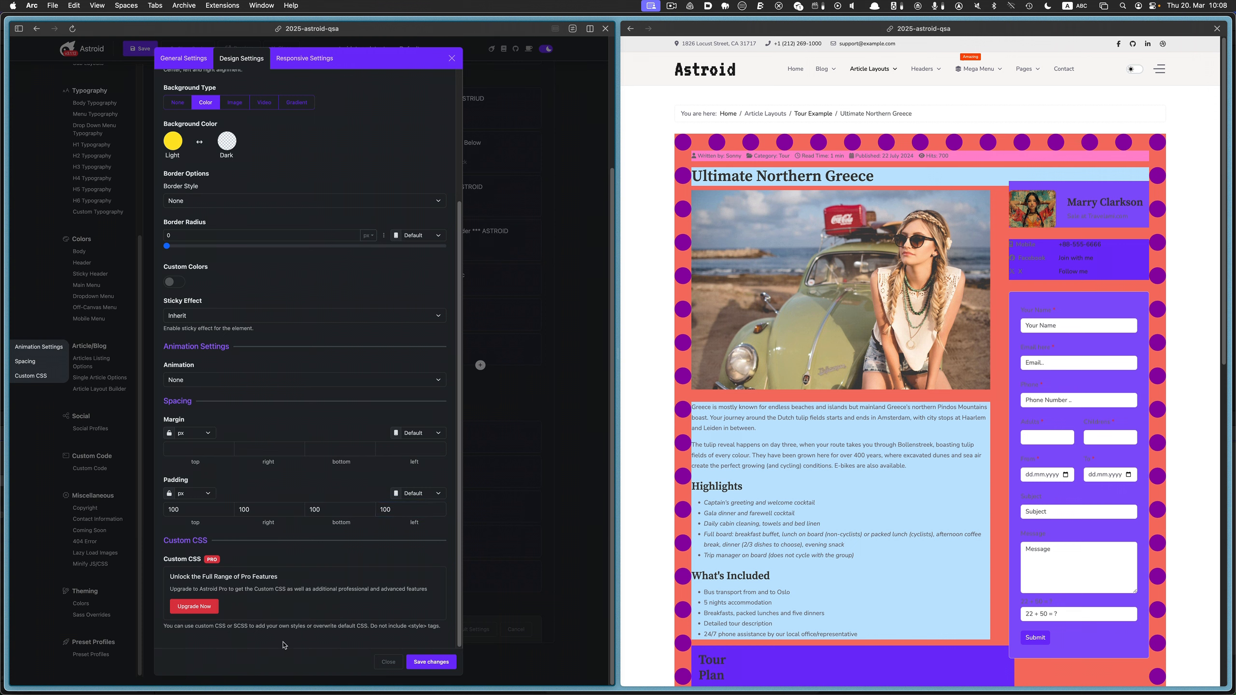
pyautogui.click(446, 663)
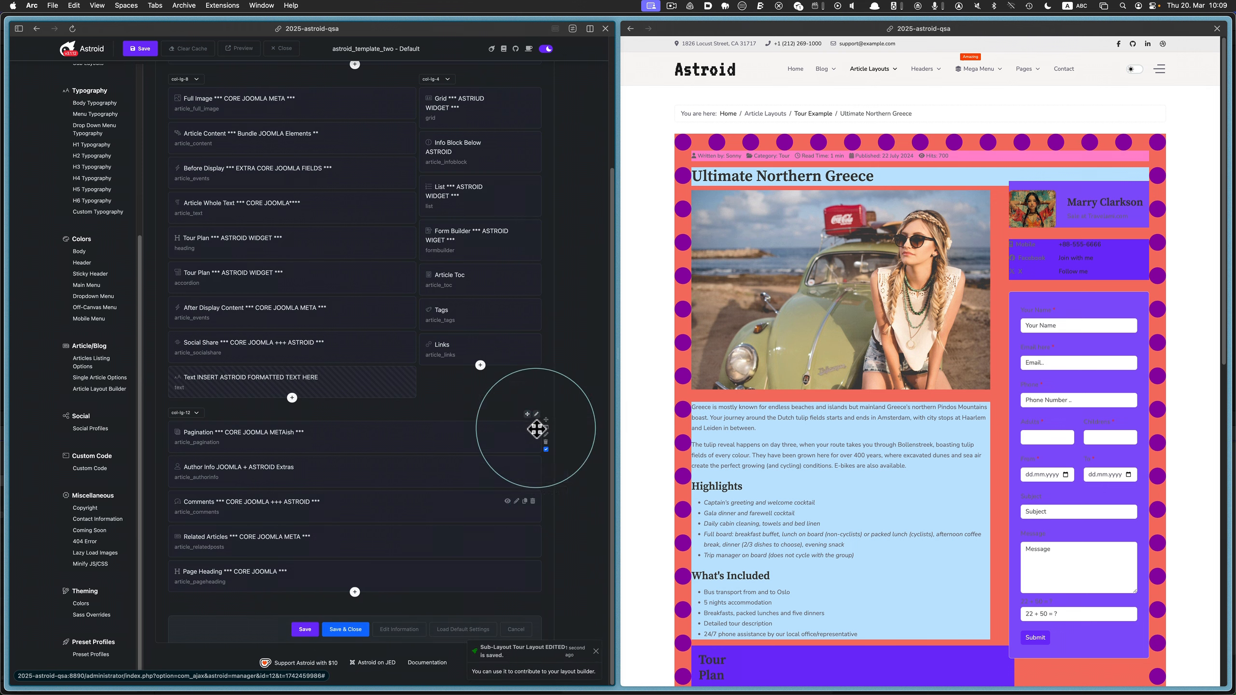
# - Reload the Ultimate Northern Greece article and inspect the yellow, padded full-width columns down to the page's end
pyautogui.click(649, 201)
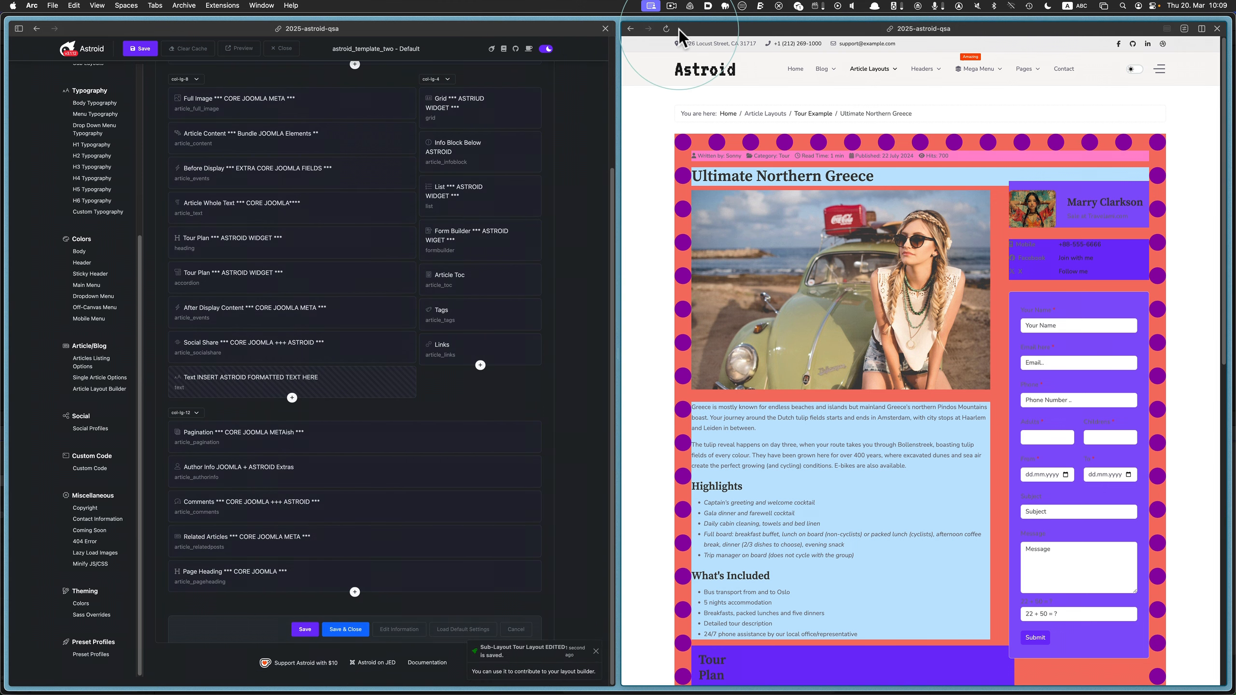
pyautogui.click(666, 28)
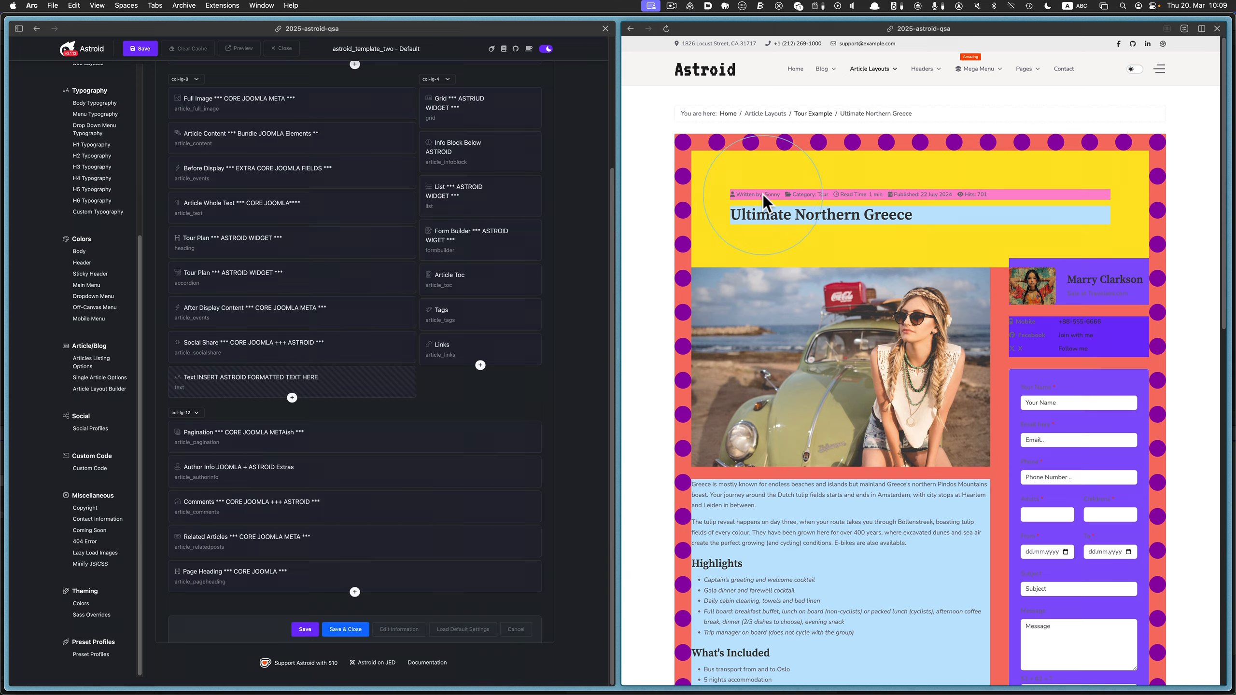
pyautogui.scroll(-15, 762, 202)
pyautogui.scroll(8, 764, 210)
pyautogui.scroll(10, 764, 263)
# - Open the MOVED and SAVED AS vintage blog articles from Tour Example and examine the full-width column styling on each
pyautogui.click(812, 115)
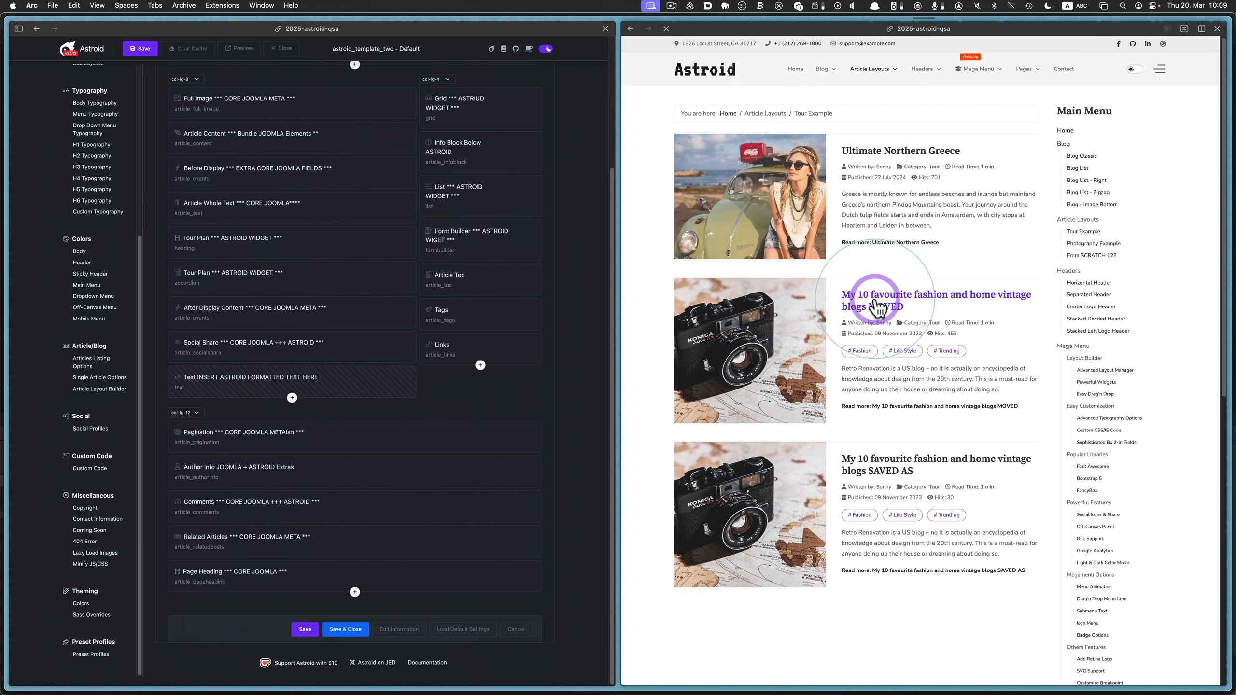
pyautogui.scroll(-15, 874, 304)
pyautogui.scroll(15, 874, 304)
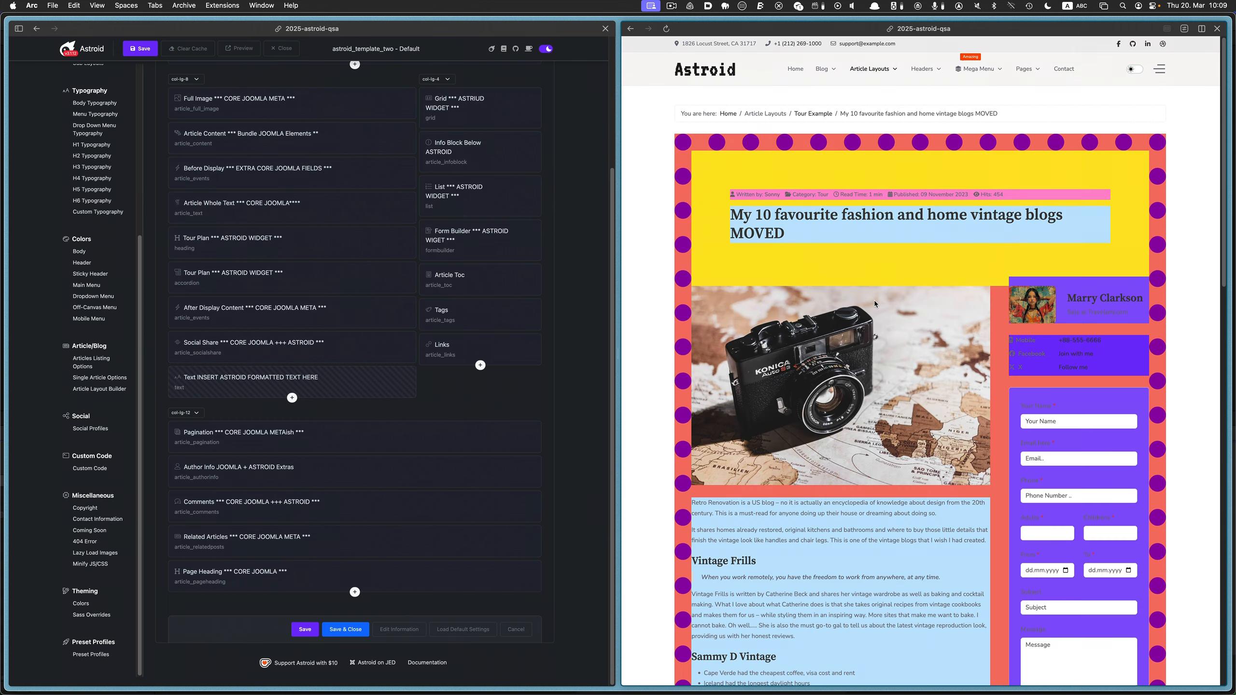
pyautogui.click(813, 116)
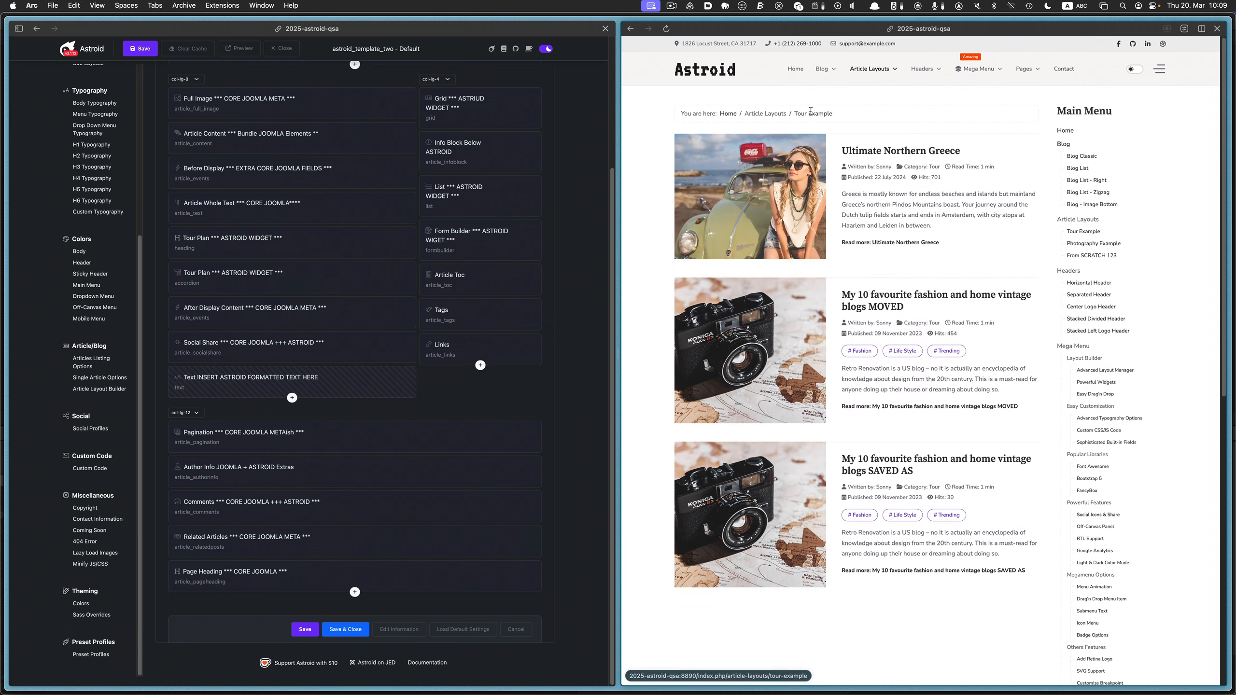
pyautogui.click(883, 404)
pyautogui.click(875, 465)
pyautogui.scroll(-15, 876, 460)
pyautogui.scroll(15, 876, 458)
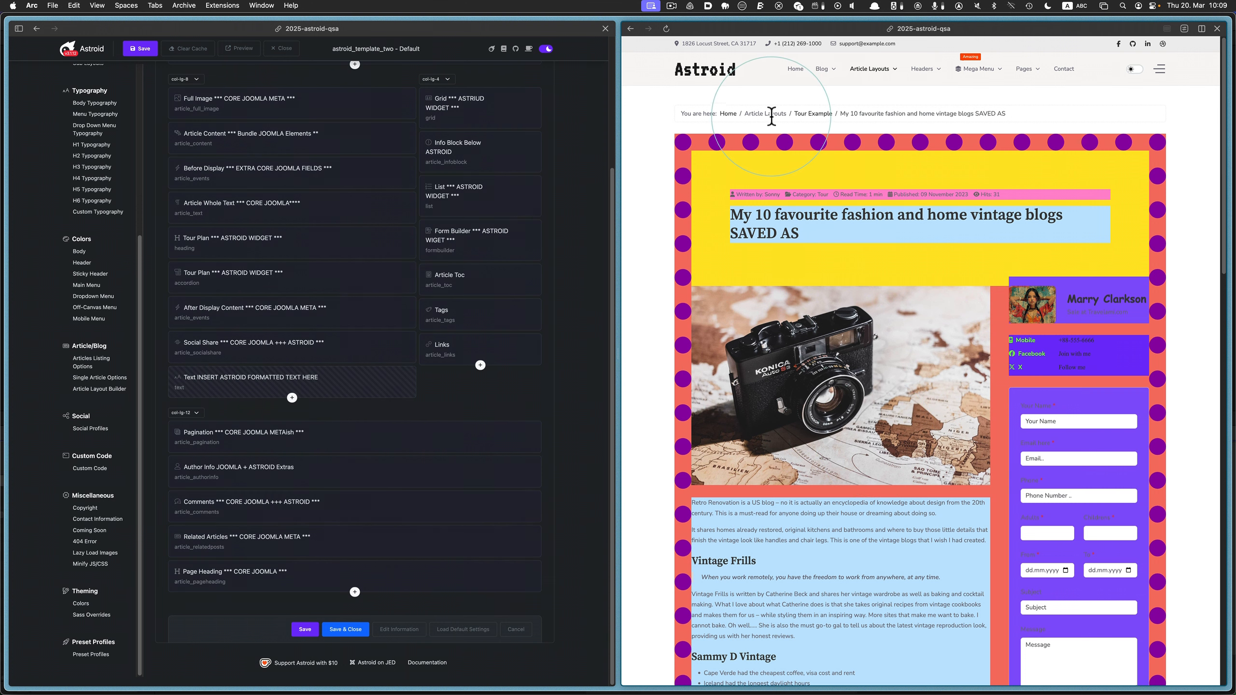
# - Open the Beautiful Day article from Photography Example and examine how its layout is styled from start to end
pyautogui.moveTo(871, 73)
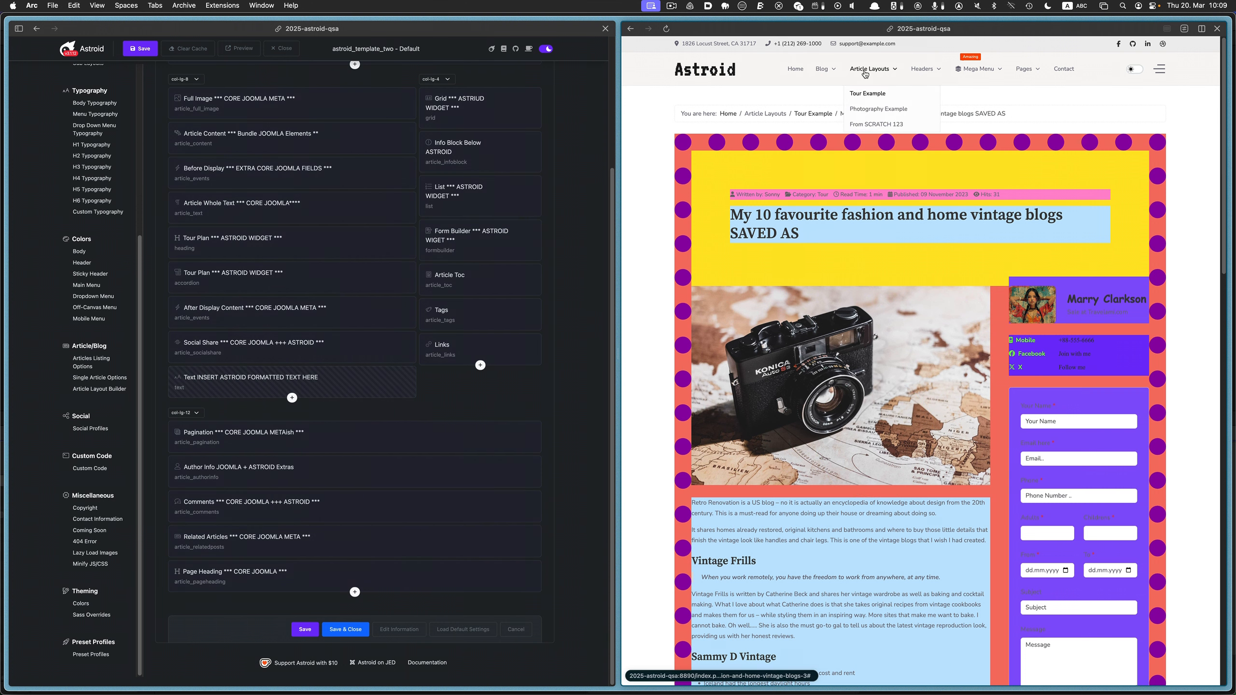
pyautogui.click(878, 109)
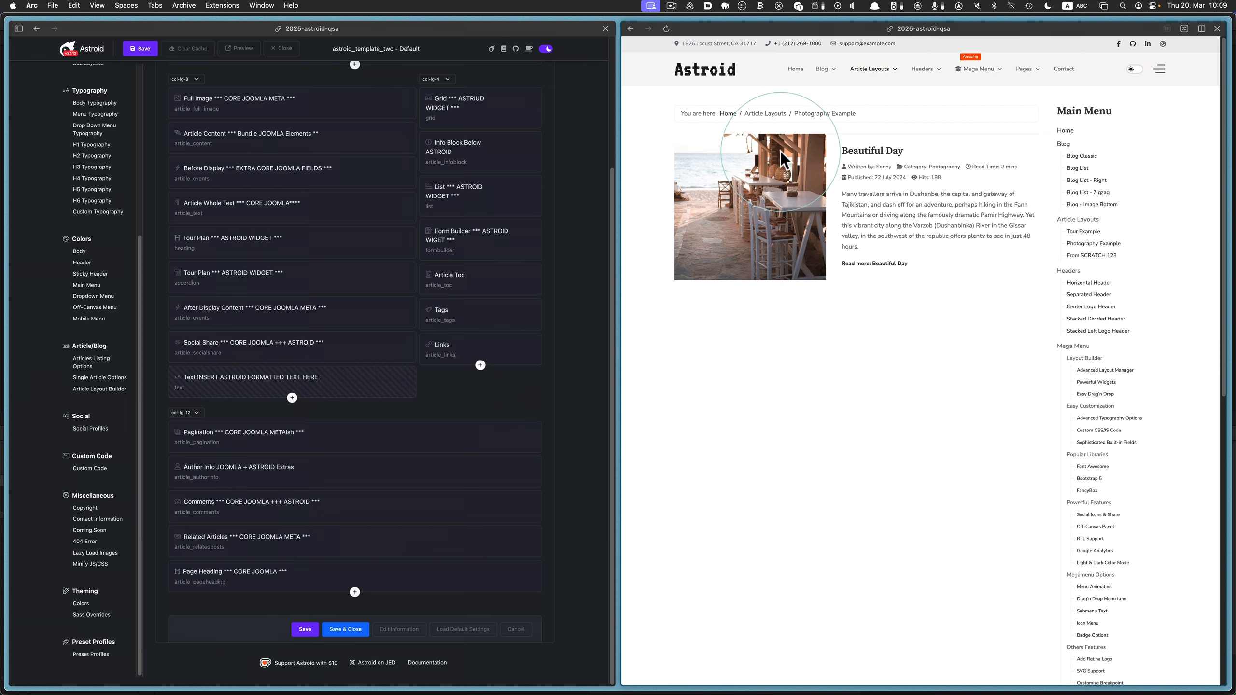
pyautogui.click(874, 152)
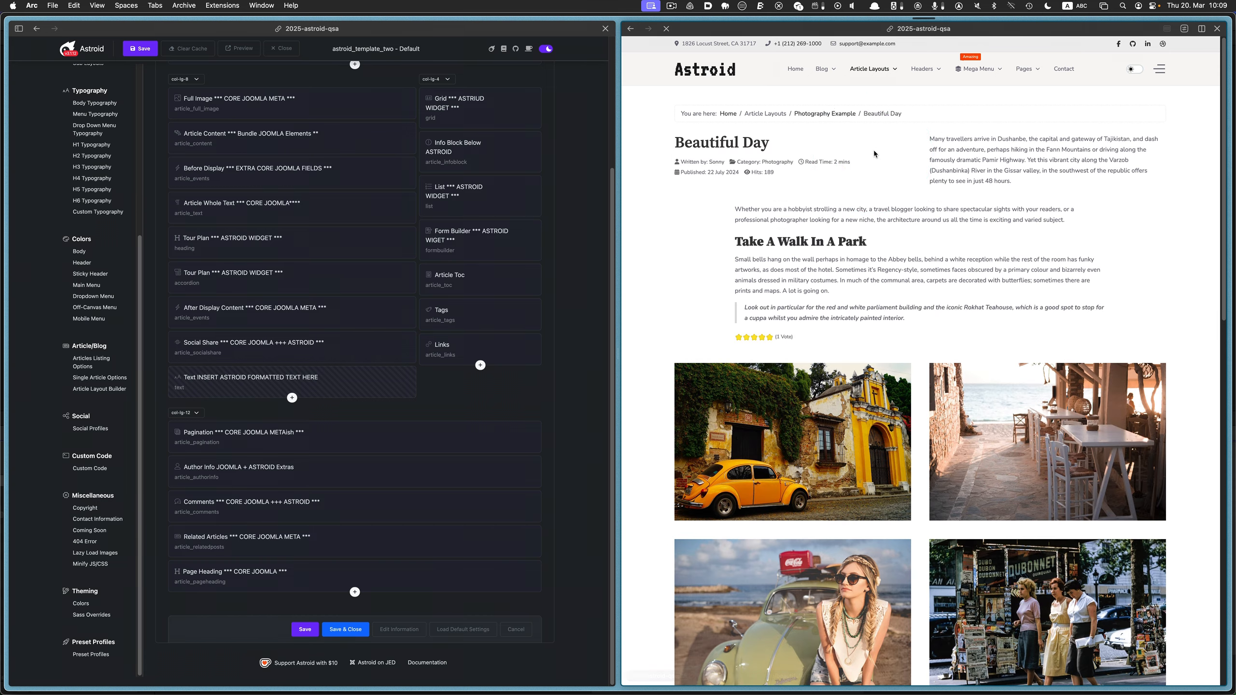
pyautogui.scroll(-15, 813, 287)
pyautogui.scroll(15, 815, 297)
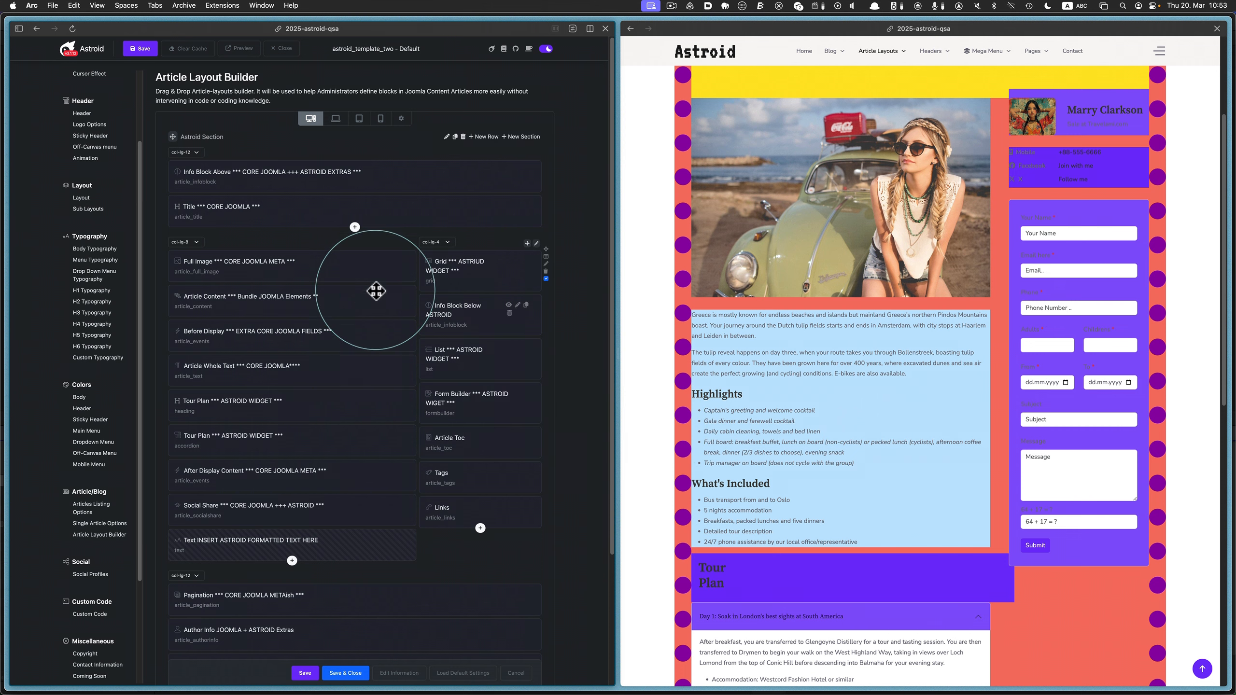
# - Move the col-lg-8 and col-lg-4 columns into the row below Pagination with col-lg-4 first, save the layout, and reload the article
pyautogui.scroll(-3, 334, 268)
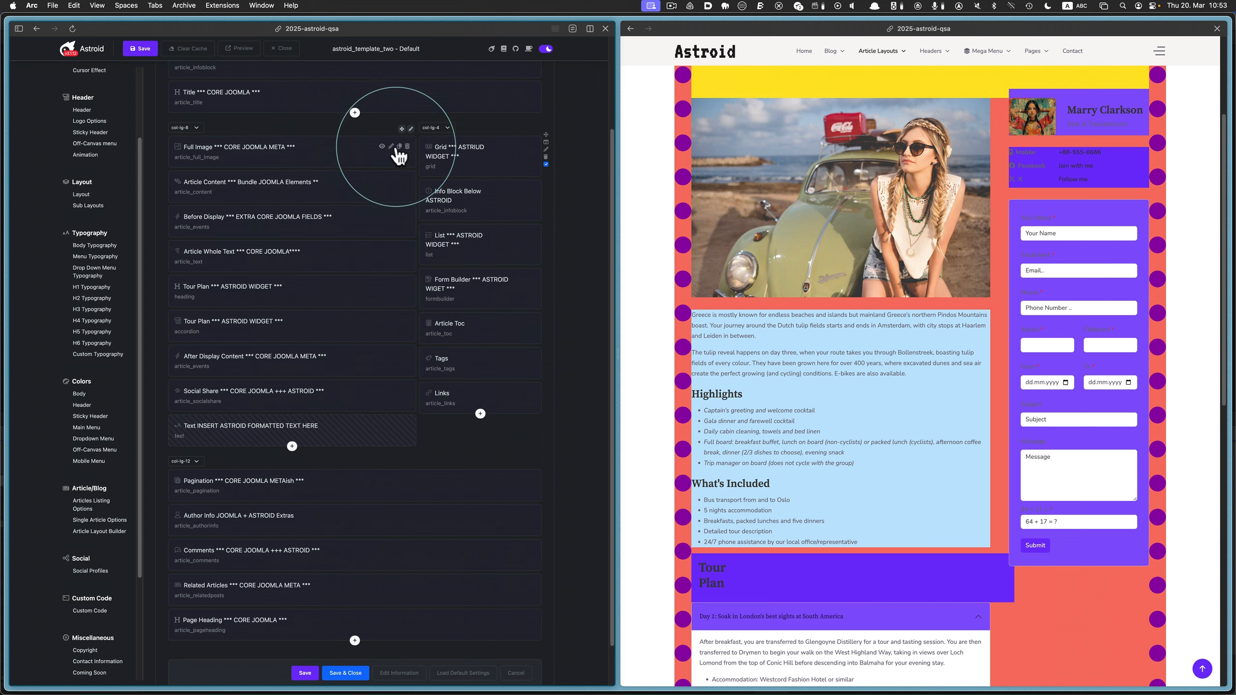
pyautogui.moveTo(401, 131); pyautogui.dragTo(409, 585)
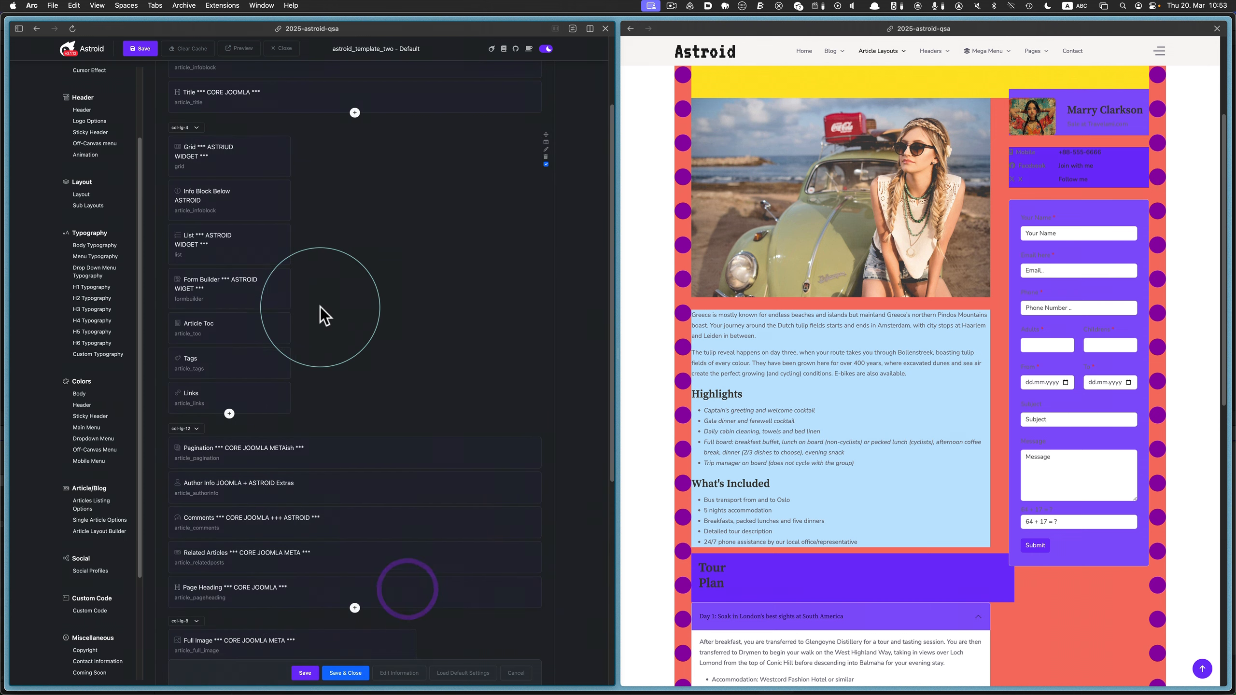
pyautogui.scroll(3, 316, 307)
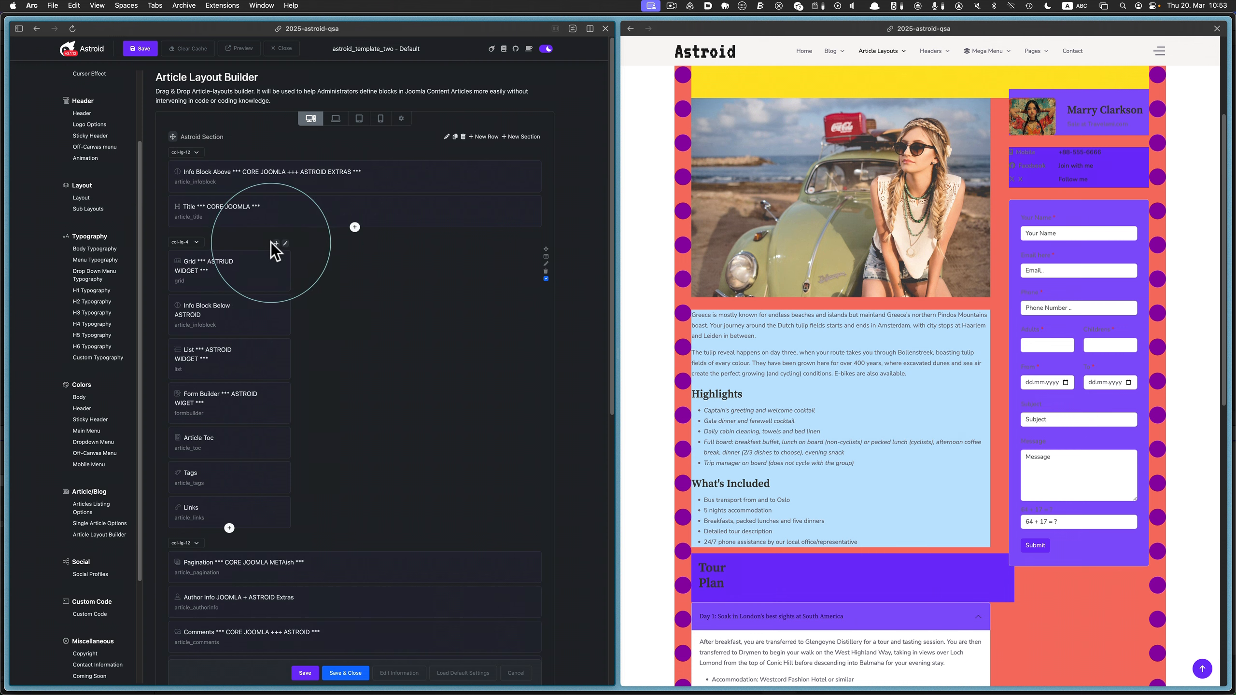
pyautogui.moveTo(275, 245); pyautogui.dragTo(433, 331)
pyautogui.scroll(-10, 433, 332)
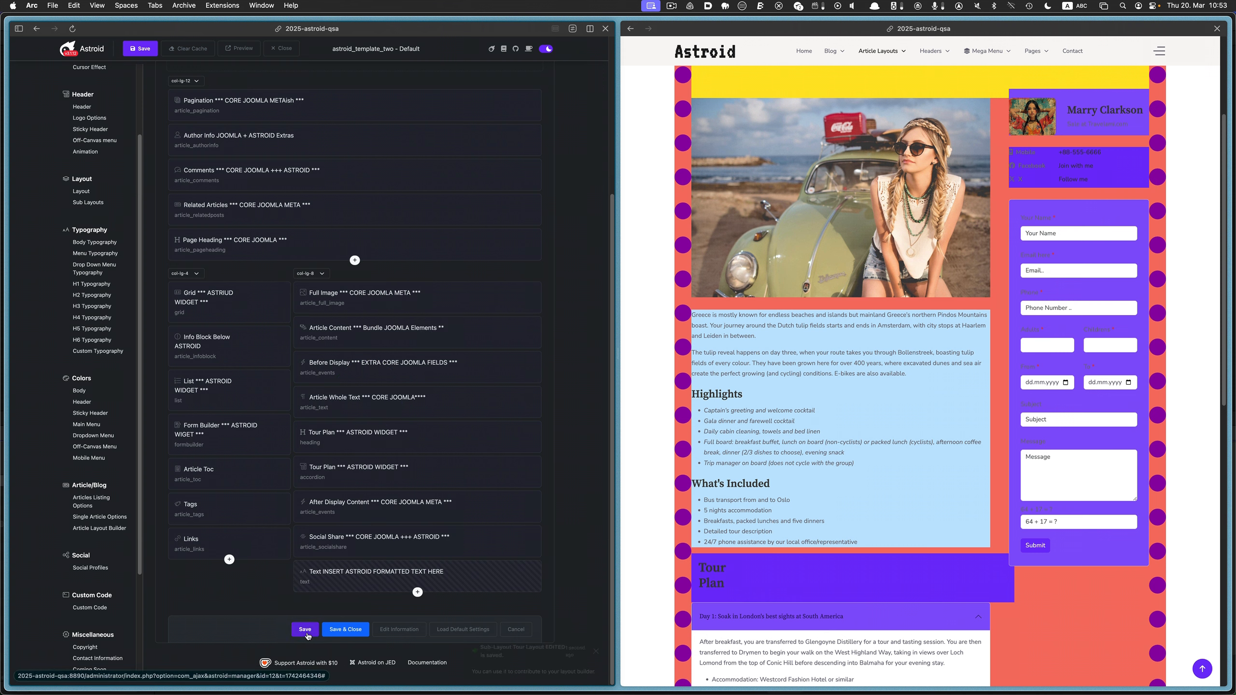
pyautogui.click(647, 362)
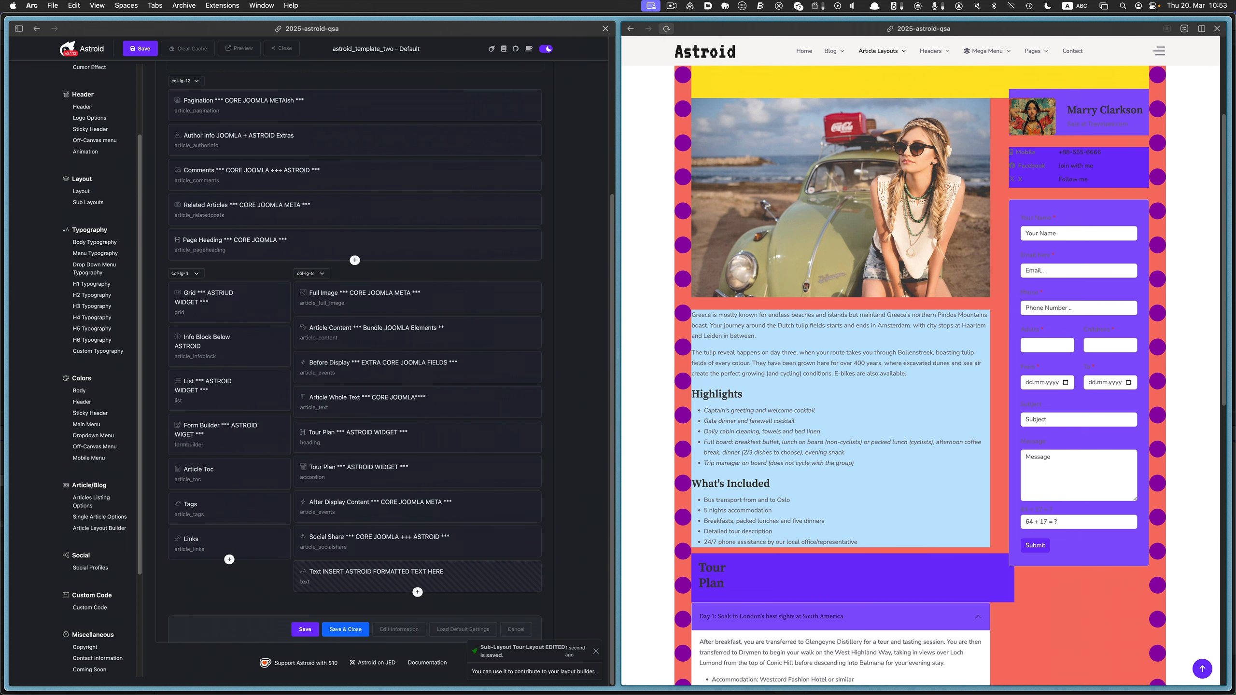
pyautogui.click(666, 27)
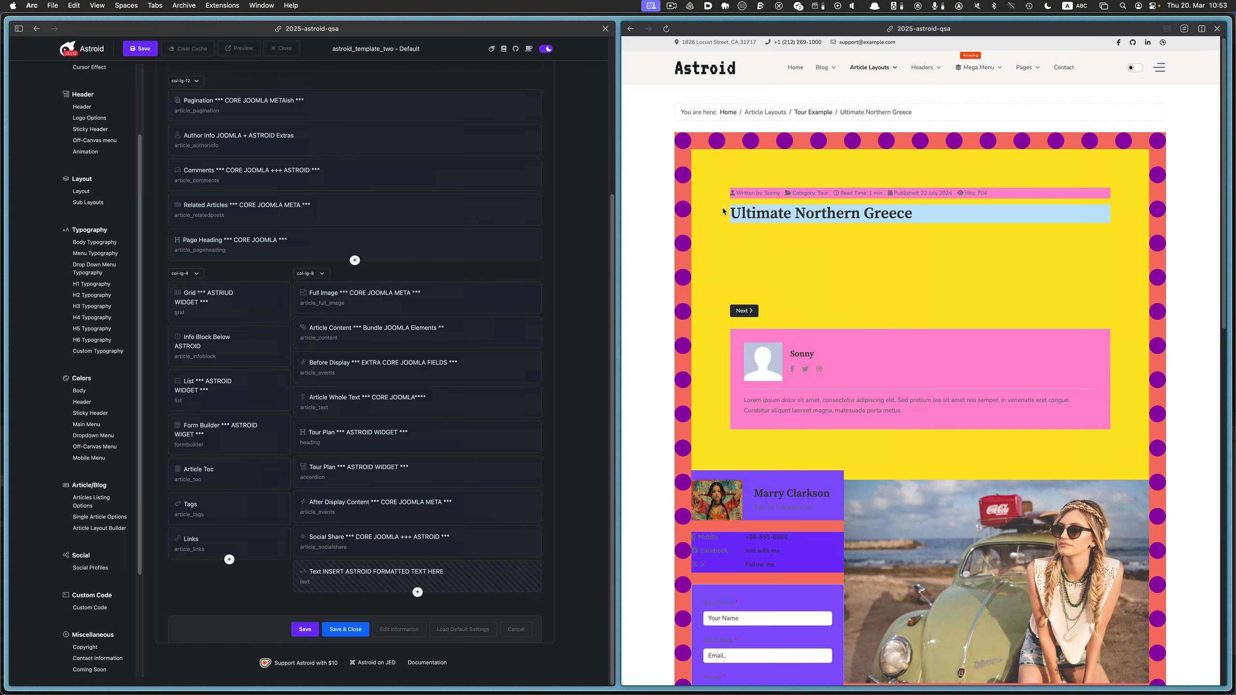
# - Return the col-lg-8 and col-lg-4 columns to the row between Title and Pagination, save the layout, and reload the article
pyautogui.scroll(5, 408, 334)
pyautogui.scroll(-2, 390, 339)
pyautogui.scroll(-1, 391, 339)
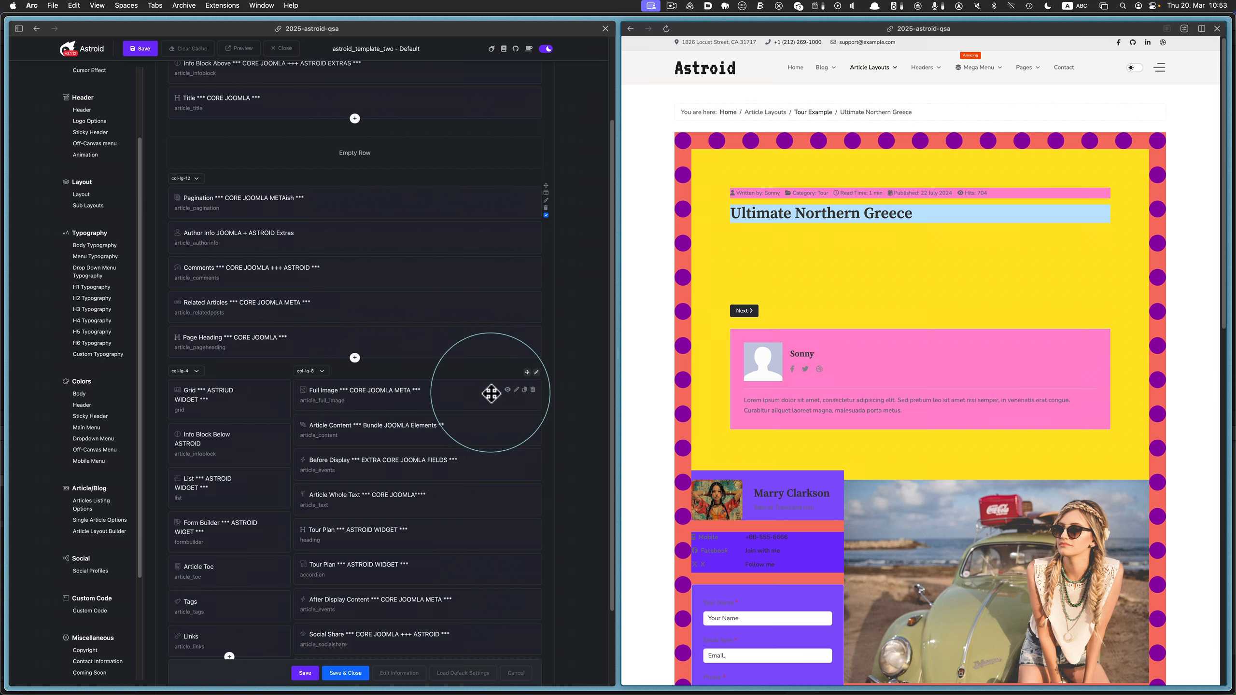
pyautogui.moveTo(527, 373); pyautogui.dragTo(398, 161)
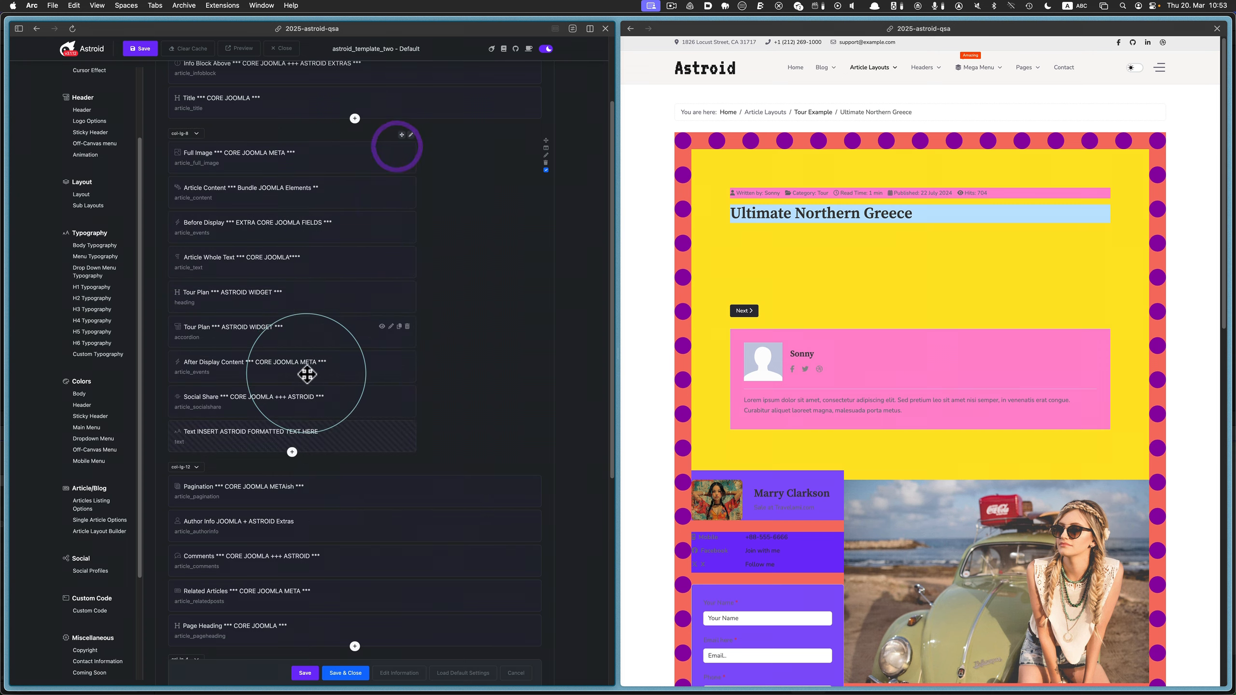
pyautogui.scroll(-7, 302, 390)
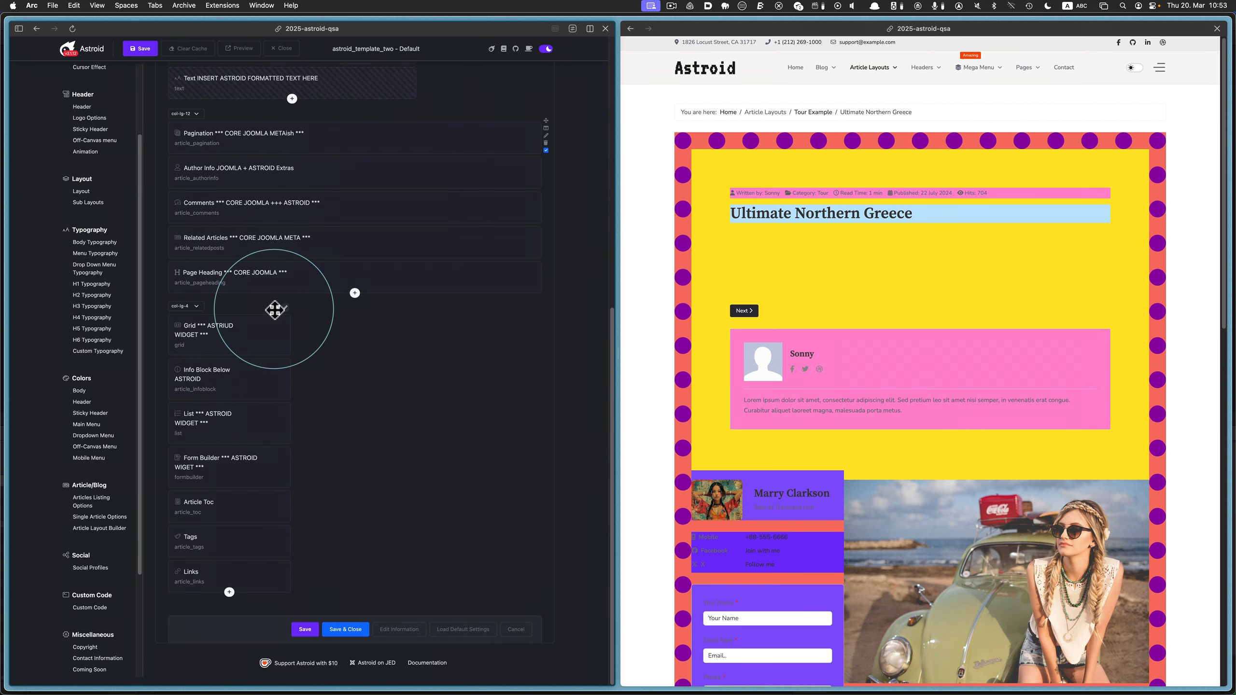
pyautogui.moveTo(276, 312); pyautogui.dragTo(502, 166)
pyautogui.scroll(6, 372, 290)
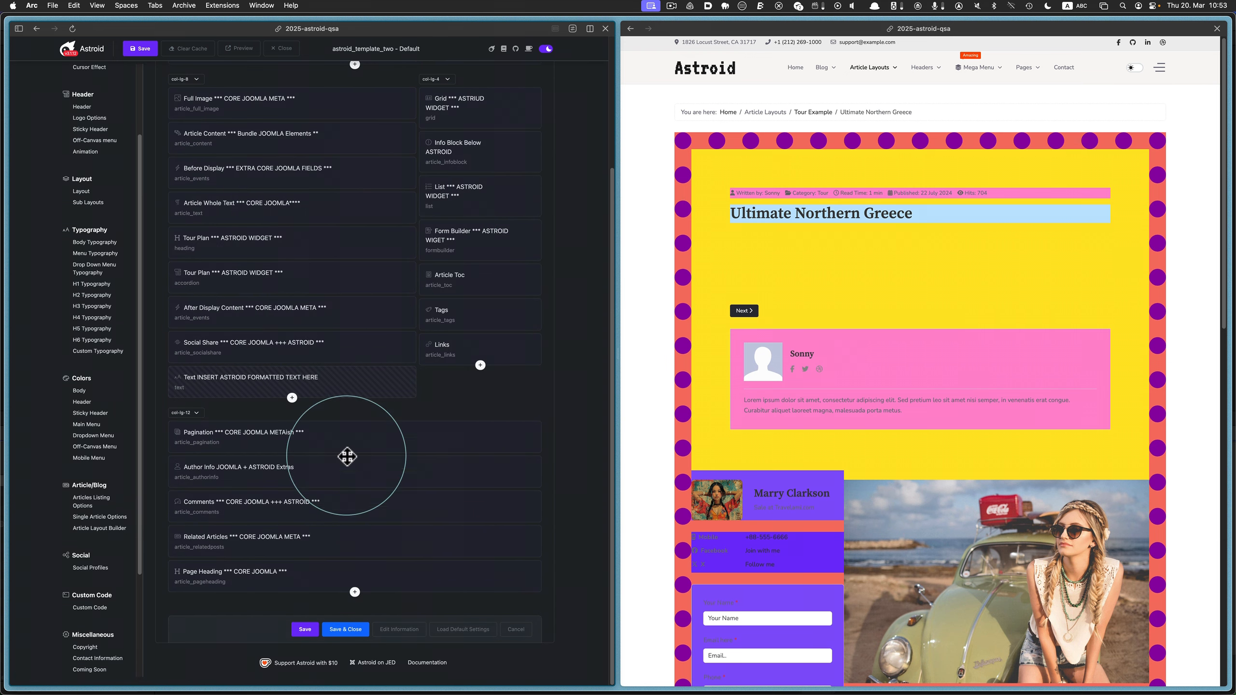
pyautogui.click(304, 630)
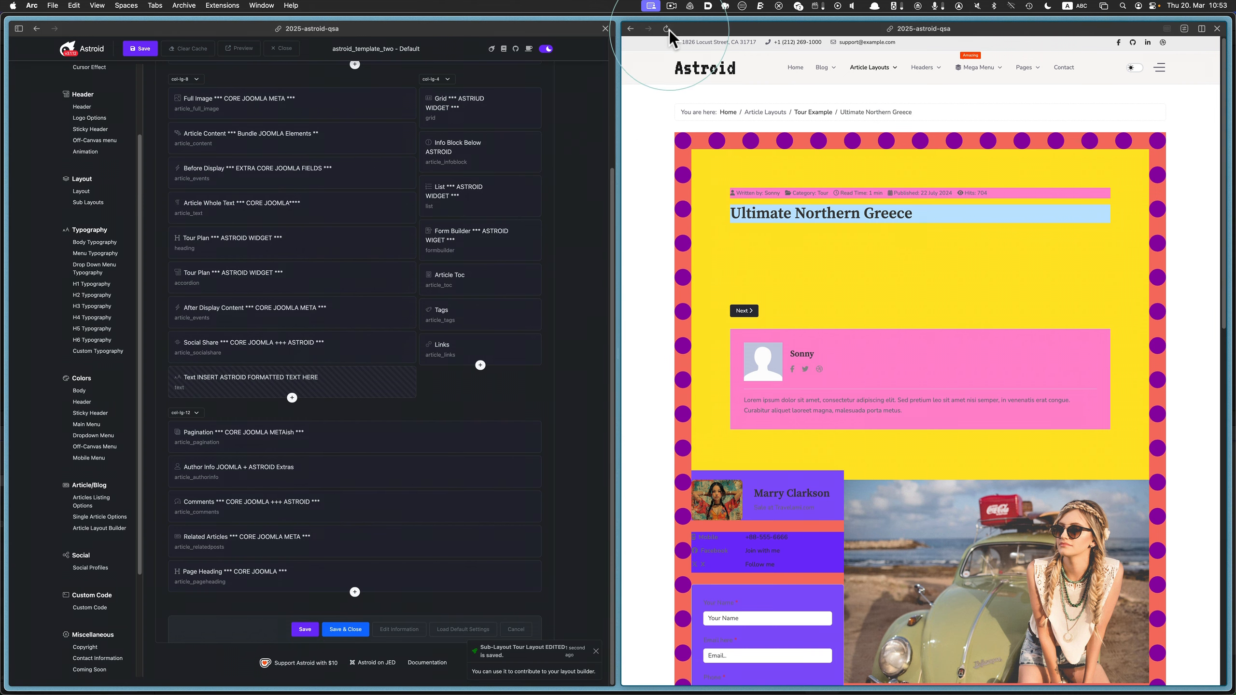
pyautogui.click(666, 30)
# - Give the col-lg-8 column holding the full image and article text the csongor-schmutc unsplash photo as its background image
pyautogui.scroll(3, 353, 389)
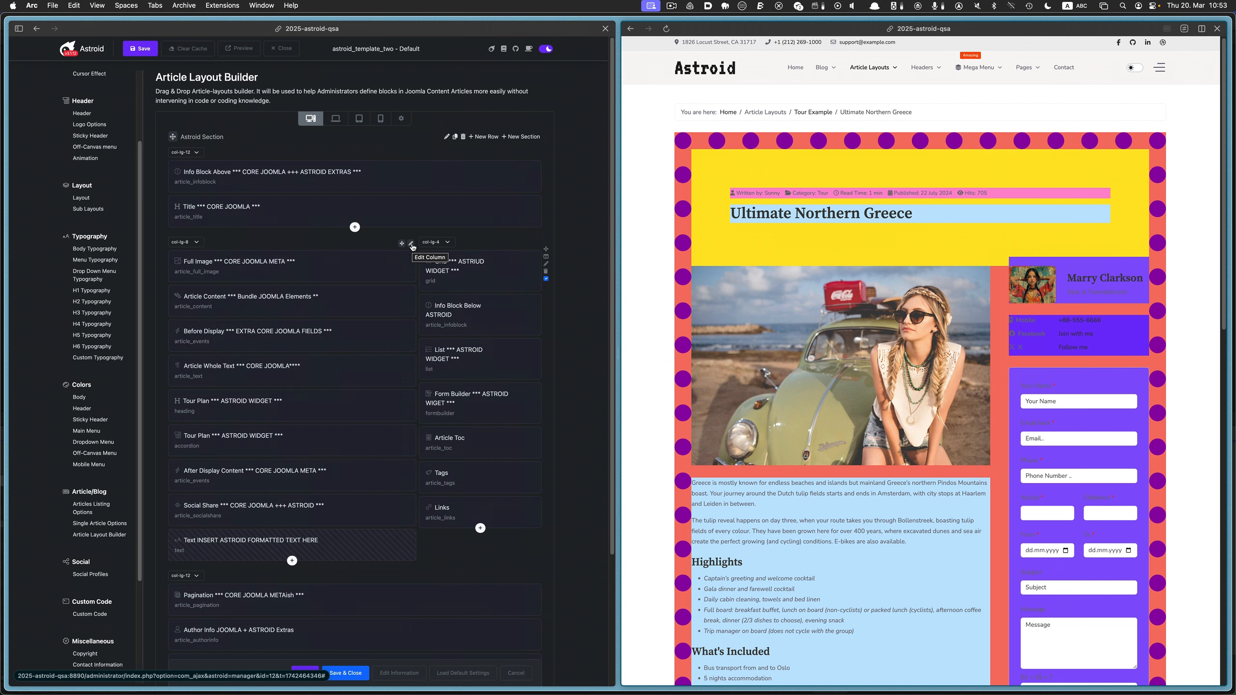
pyautogui.click(411, 244)
pyautogui.click(258, 277)
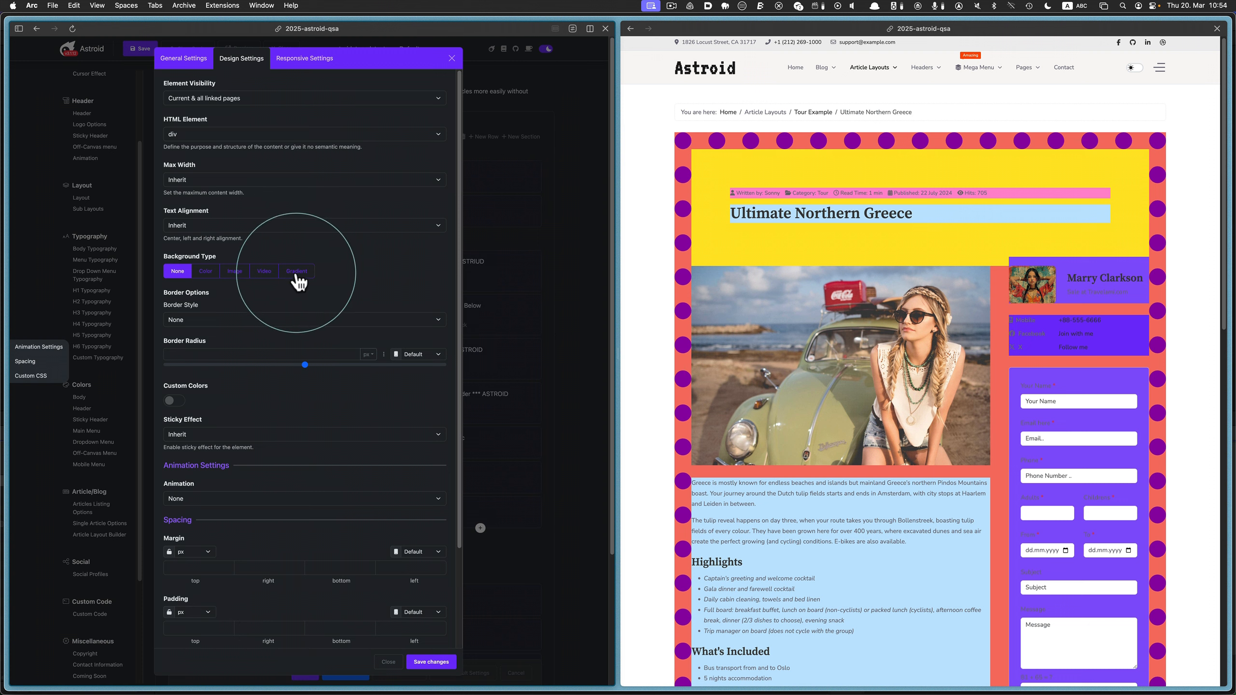
pyautogui.click(235, 280)
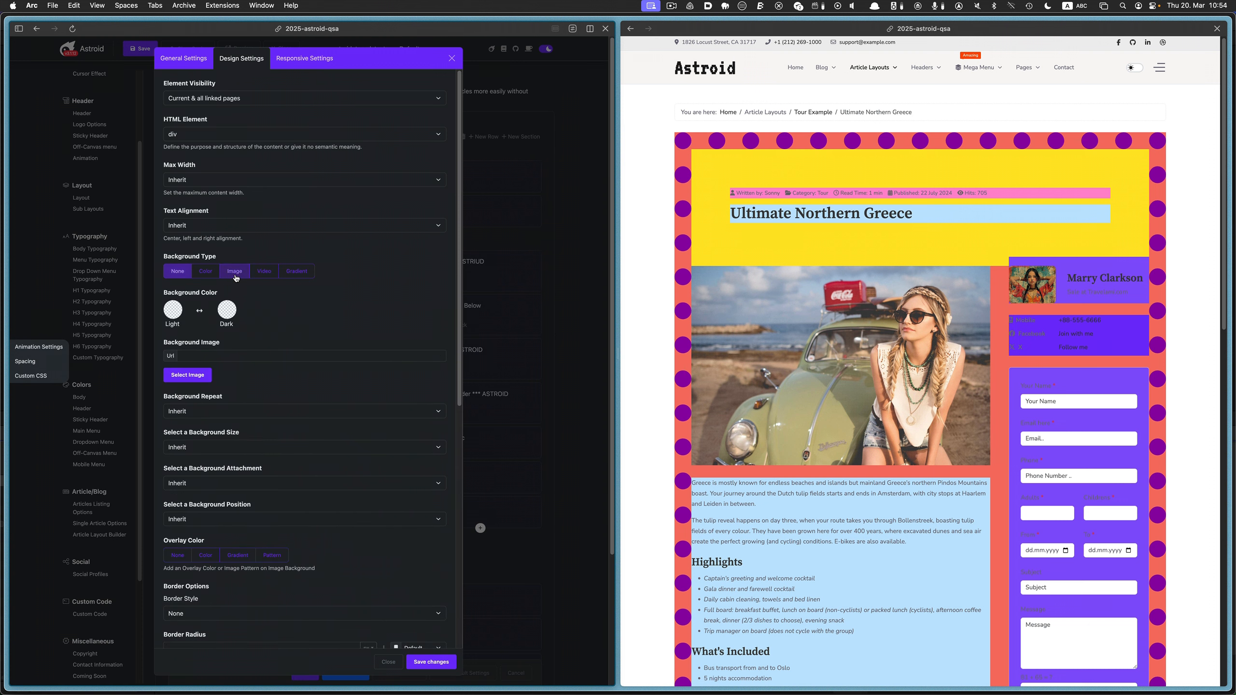
pyautogui.click(184, 375)
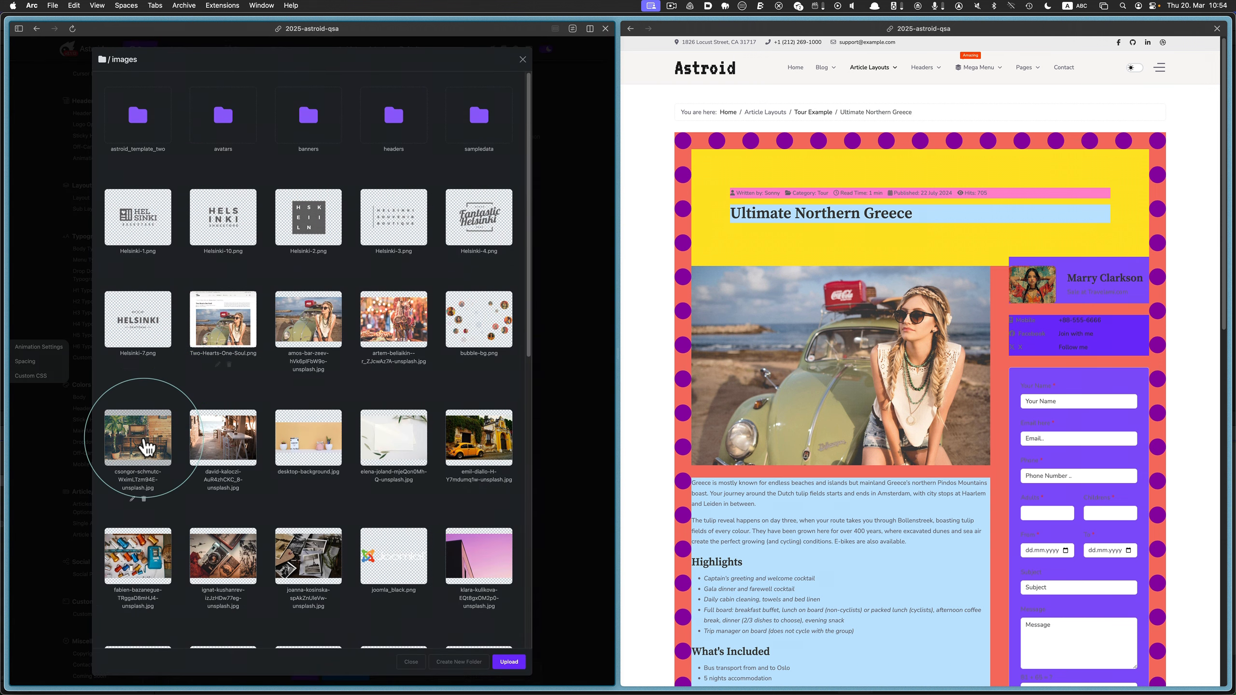
pyautogui.click(144, 438)
pyautogui.scroll(-6, 248, 420)
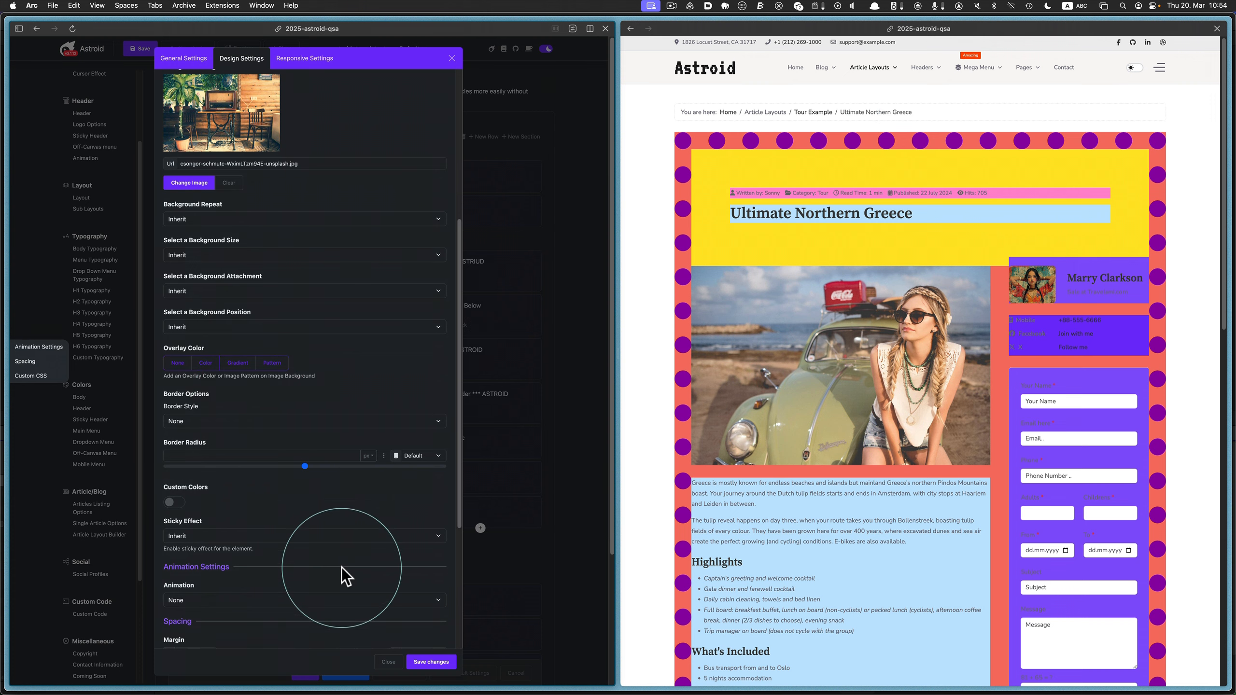
pyautogui.click(431, 662)
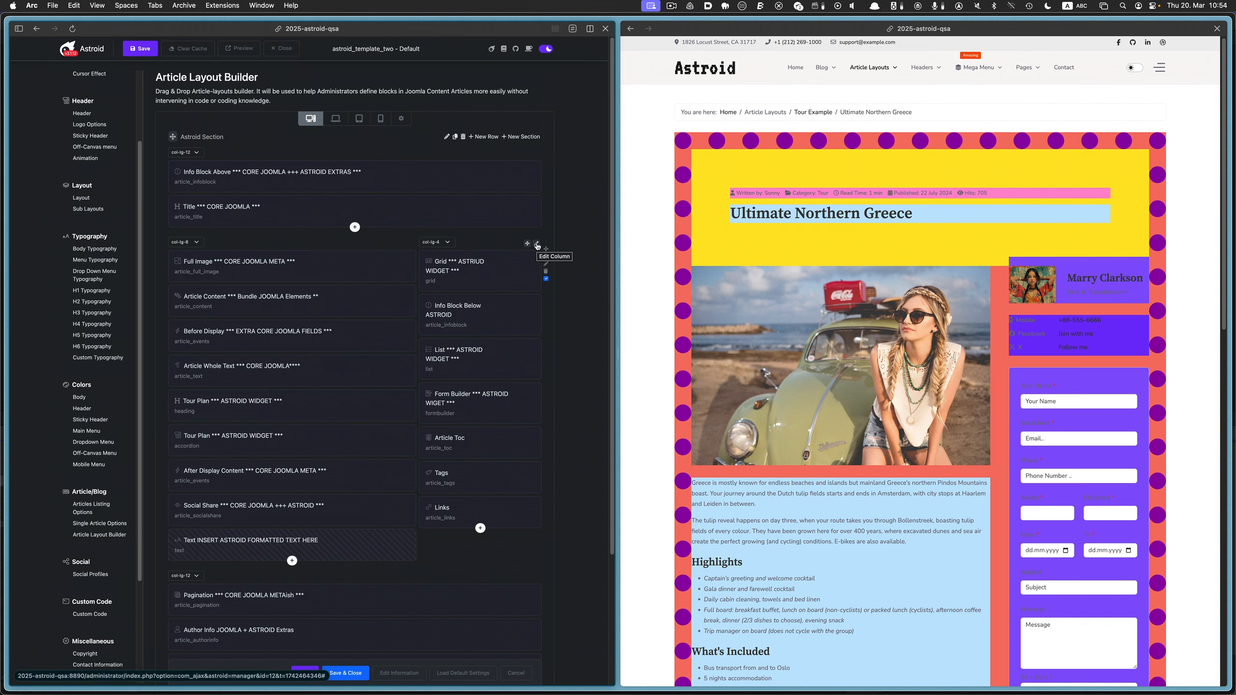
# - Give the col-lg-4 column a linear gradient background with a green #6EFF2A start color and a blue stop color
pyautogui.click(536, 244)
pyautogui.click(263, 267)
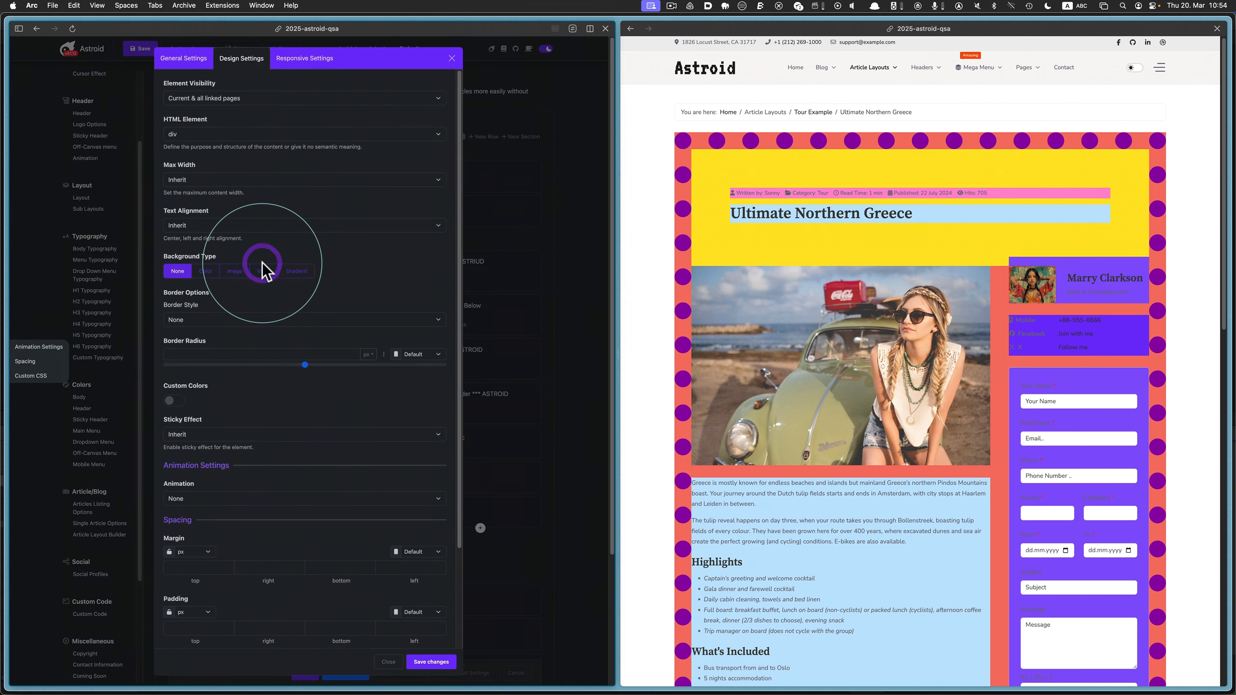
pyautogui.click(296, 271)
pyautogui.click(172, 354)
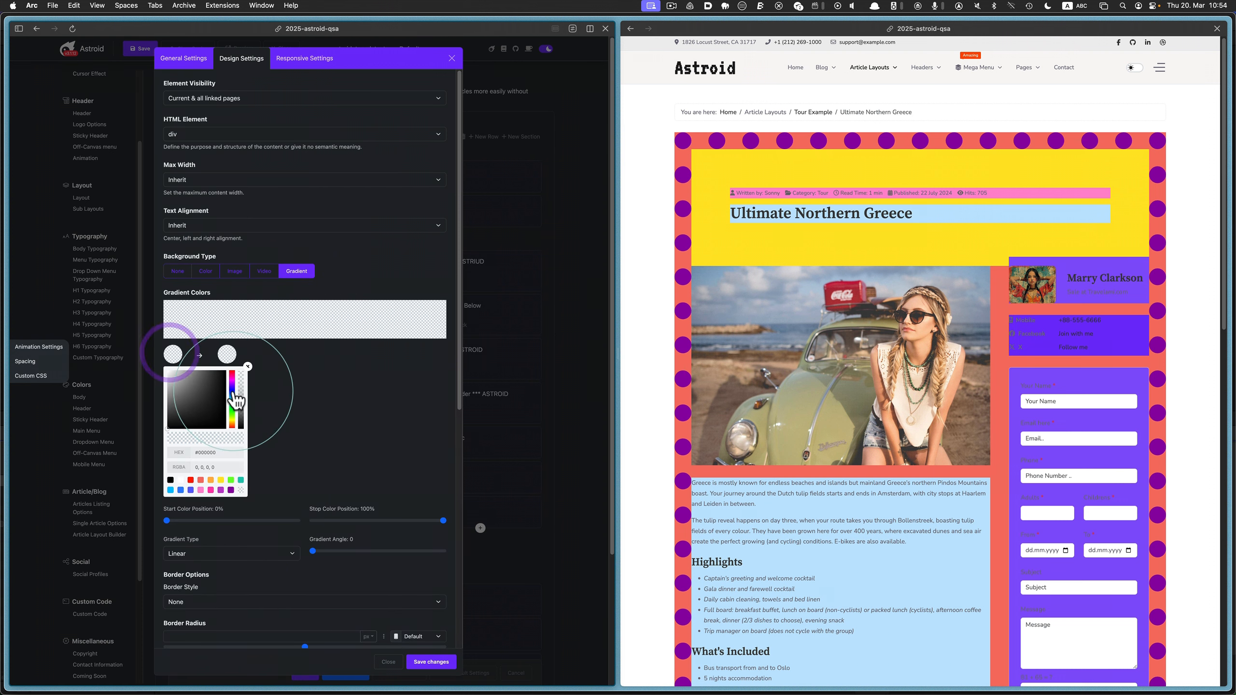
pyautogui.click(231, 480)
pyautogui.click(227, 353)
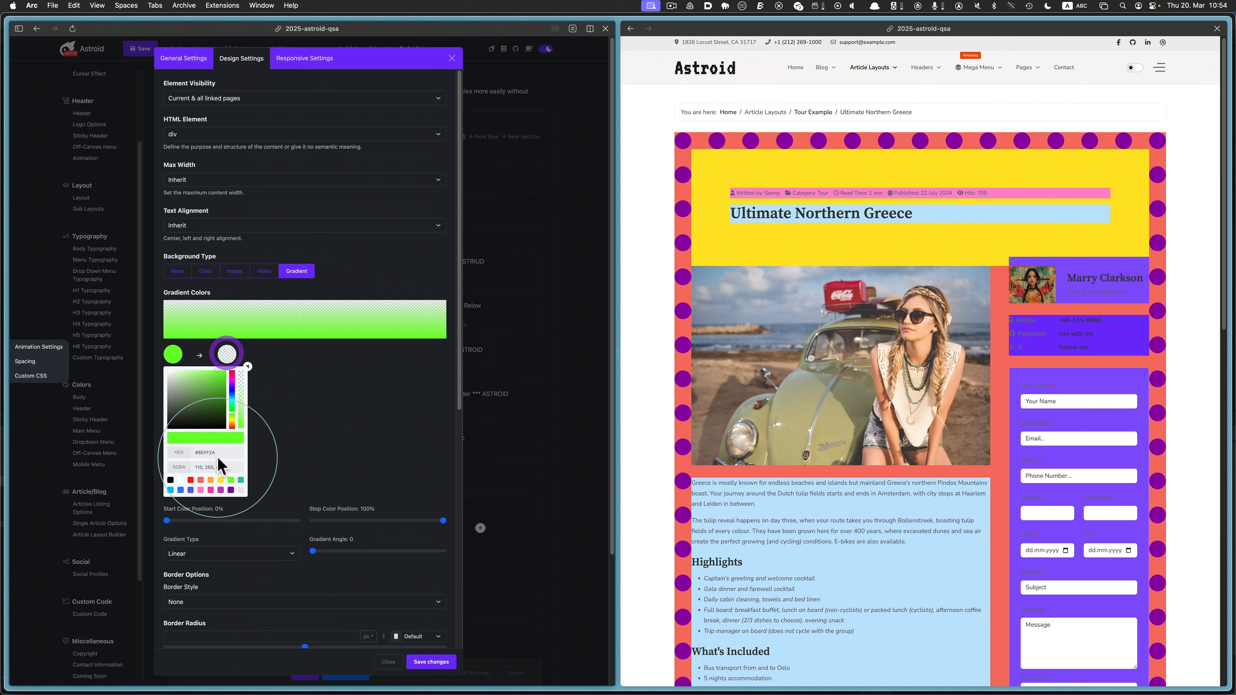
pyautogui.click(170, 489)
pyautogui.click(333, 459)
pyautogui.click(428, 662)
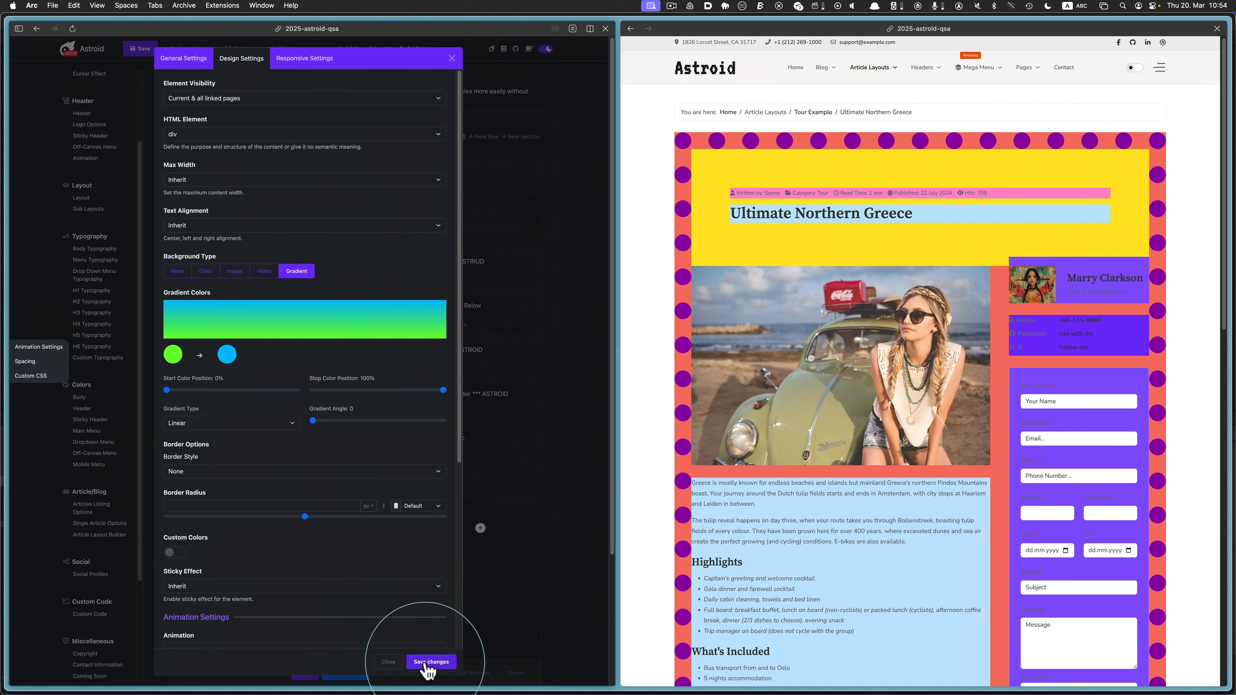
# - Save the layout and inspect the image and gradient column backgrounds on the reloaded Ultimate Northern Greece article
pyautogui.click(312, 673)
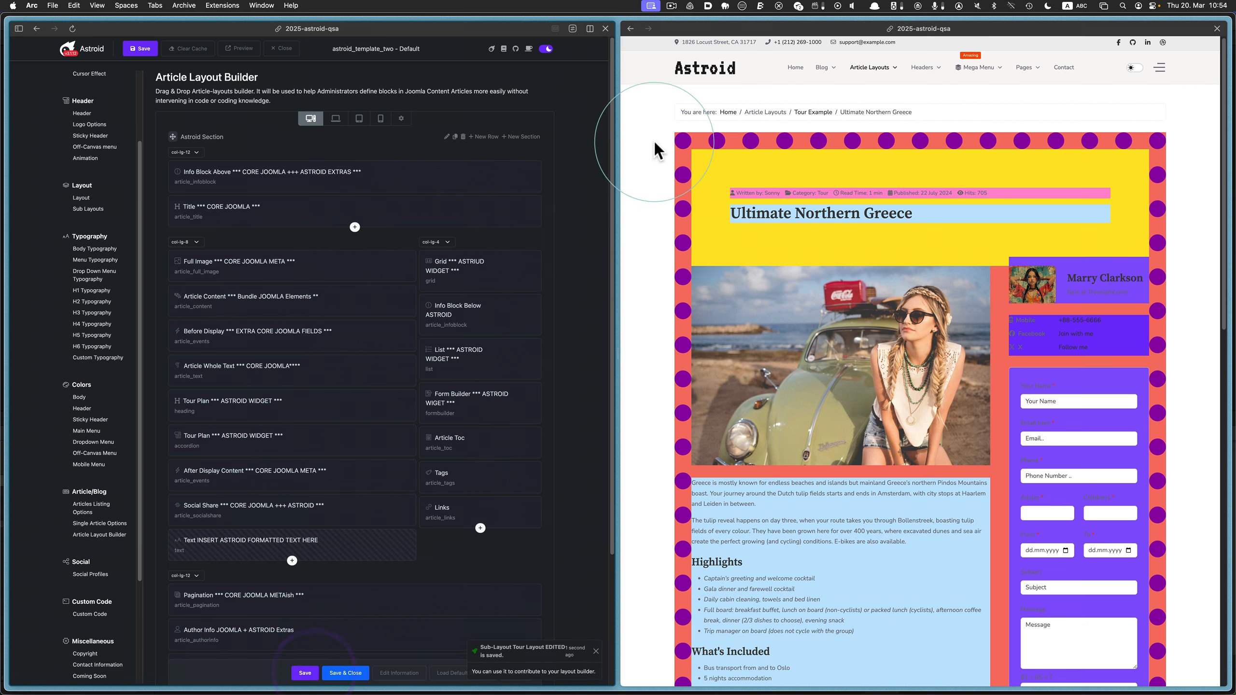
pyautogui.click(666, 28)
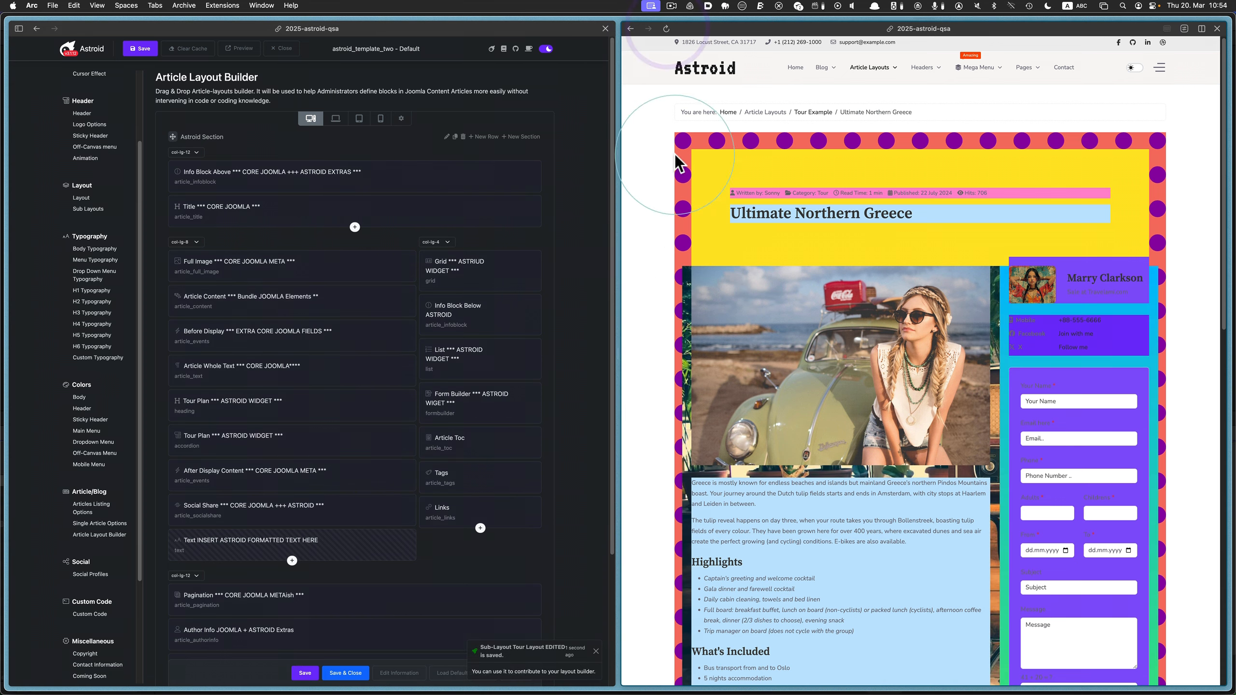
pyautogui.scroll(-20, 676, 156)
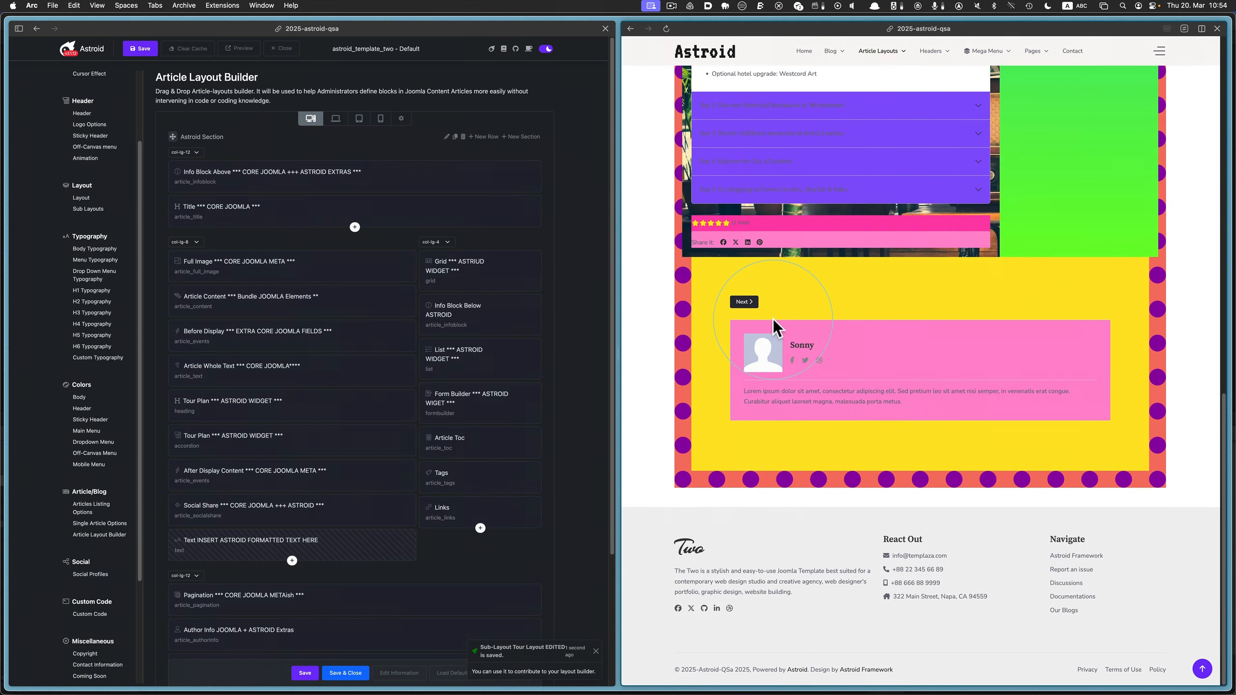
pyautogui.scroll(20, 773, 319)
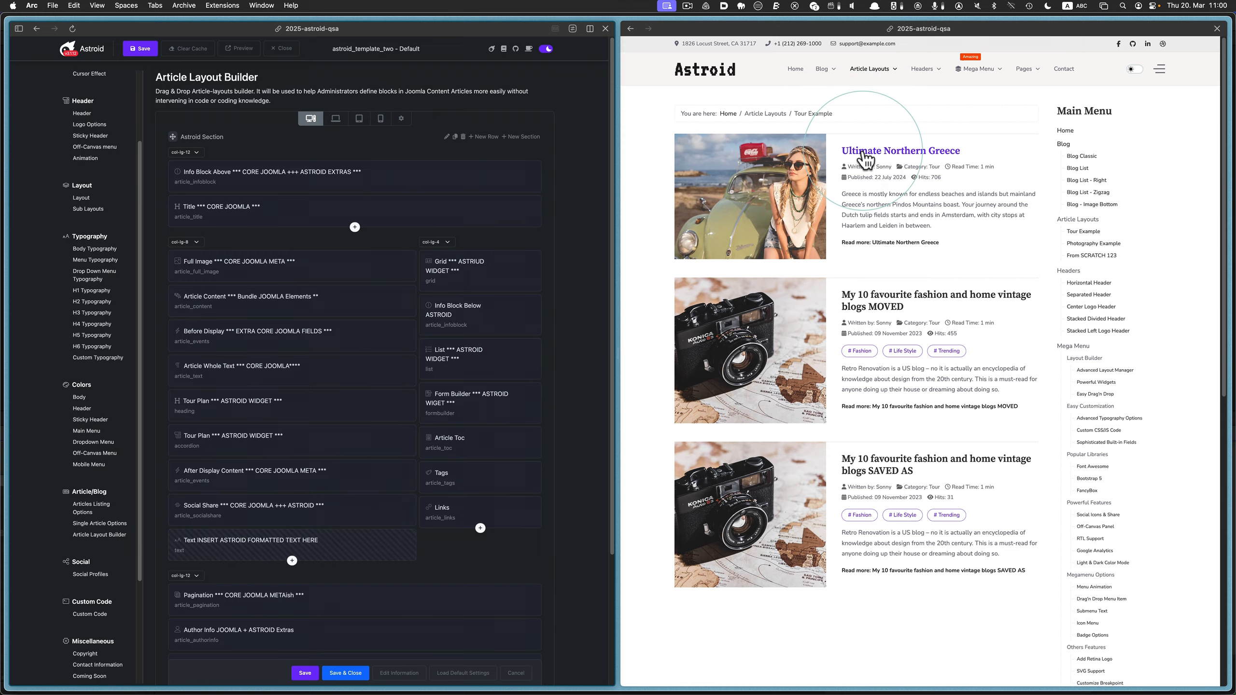
# - Open the Ultimate Northern Greece article from the Tour Example list and examine the spacing around its article text
pyautogui.click(865, 155)
pyautogui.scroll(-5, 861, 154)
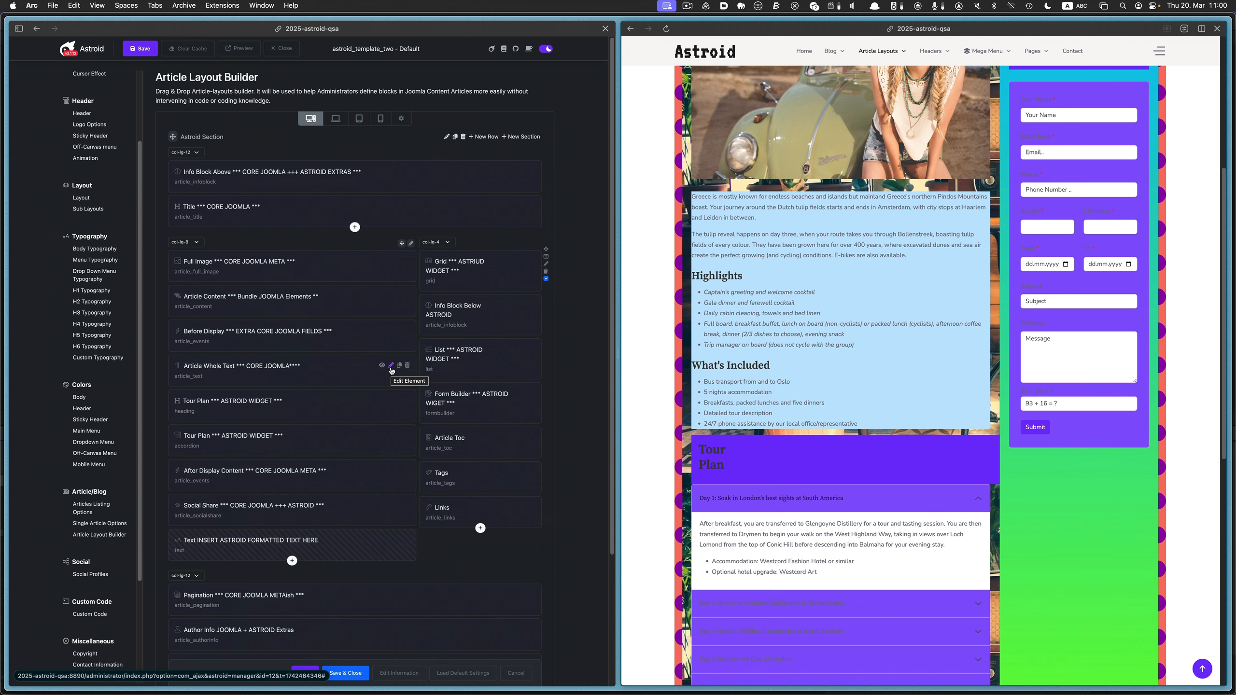
pyautogui.scroll(6, 742, 277)
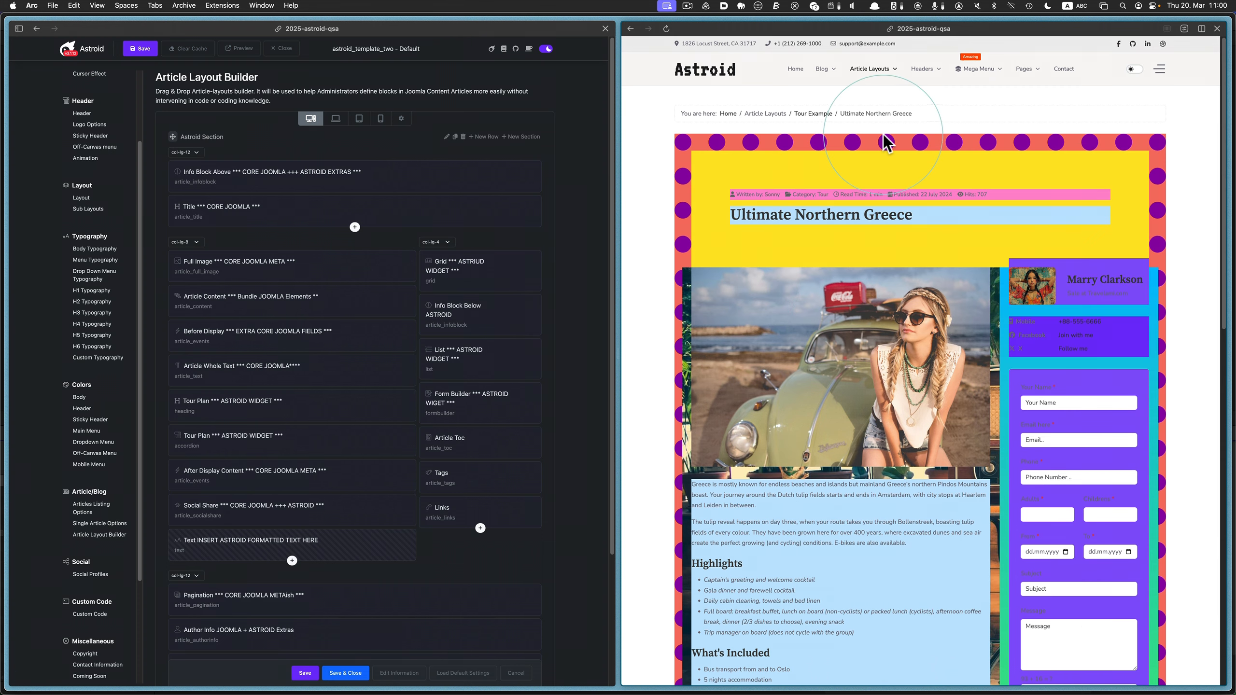
pyautogui.moveTo(871, 73)
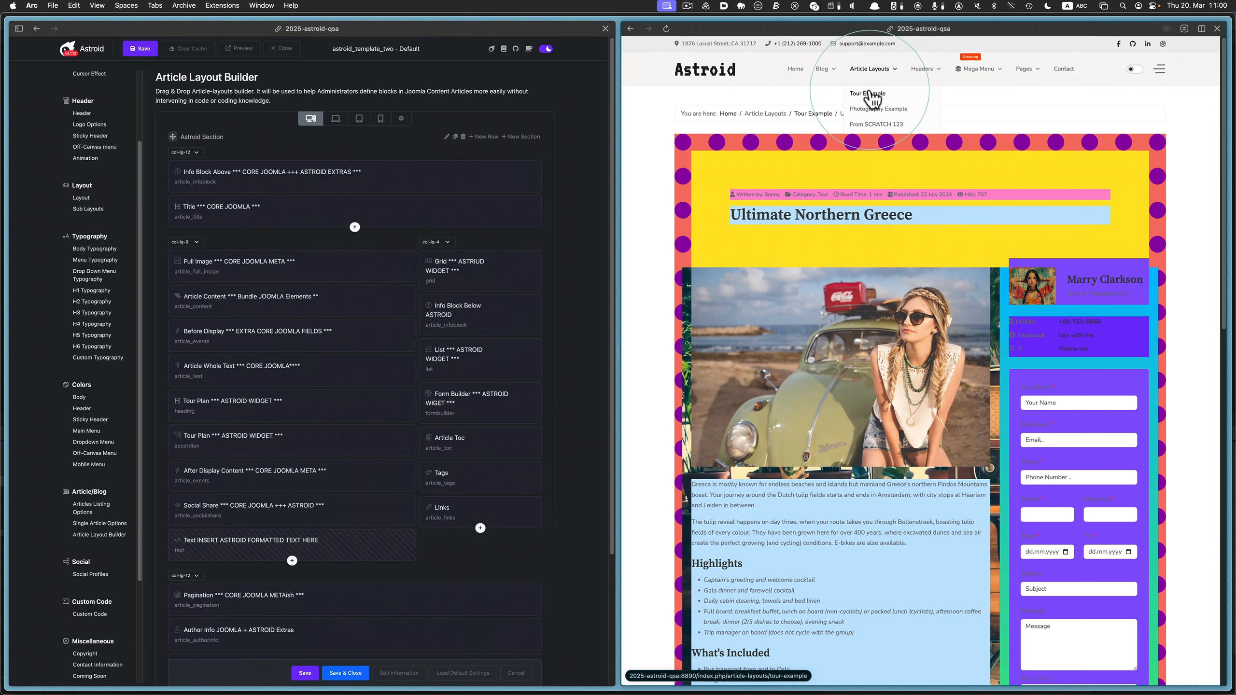
pyautogui.click(871, 95)
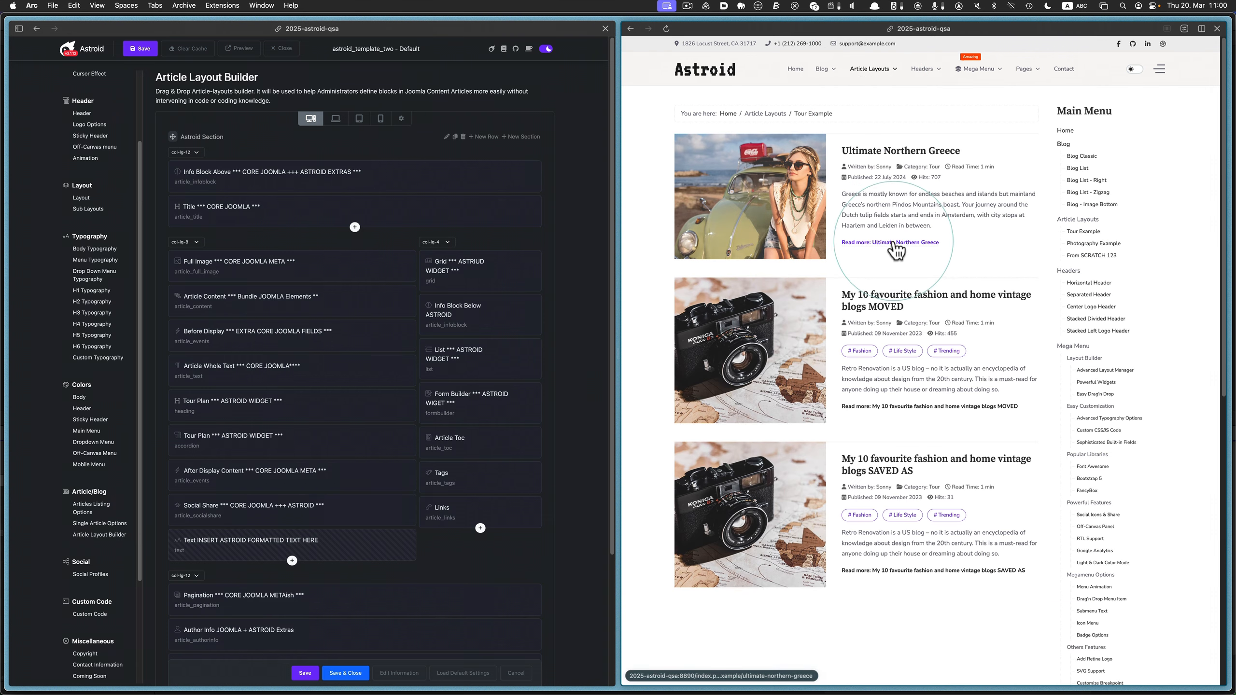
pyautogui.click(925, 242)
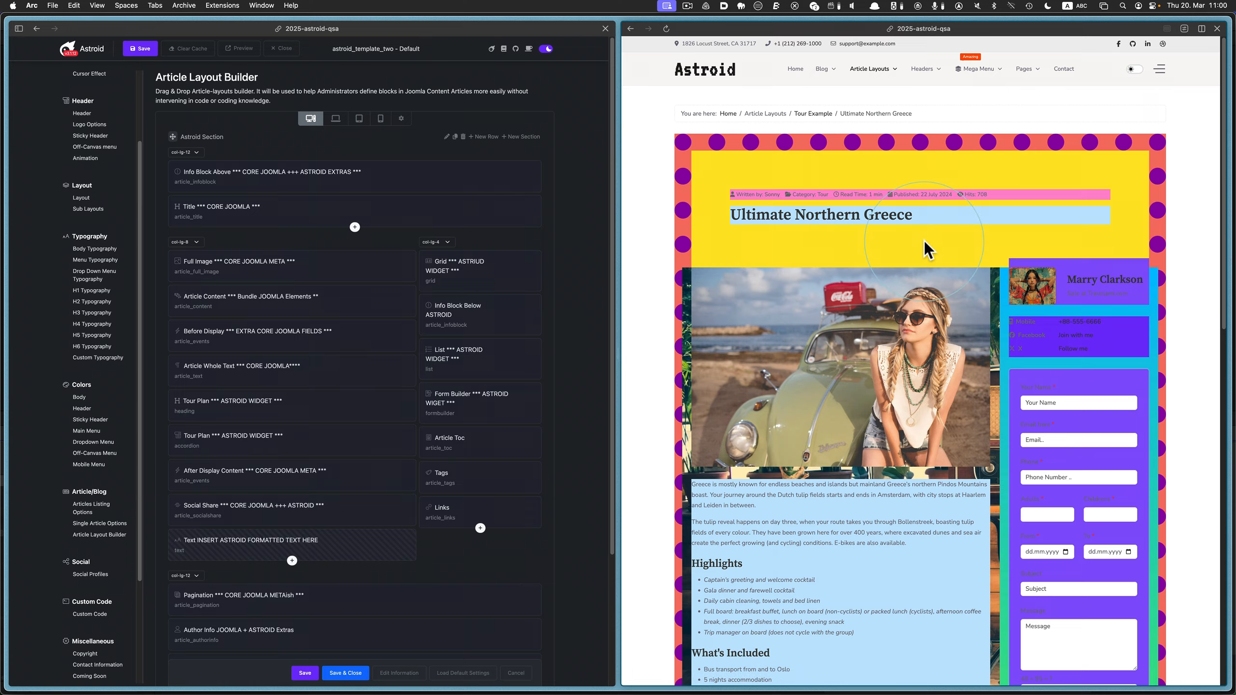
pyautogui.scroll(-5, 924, 244)
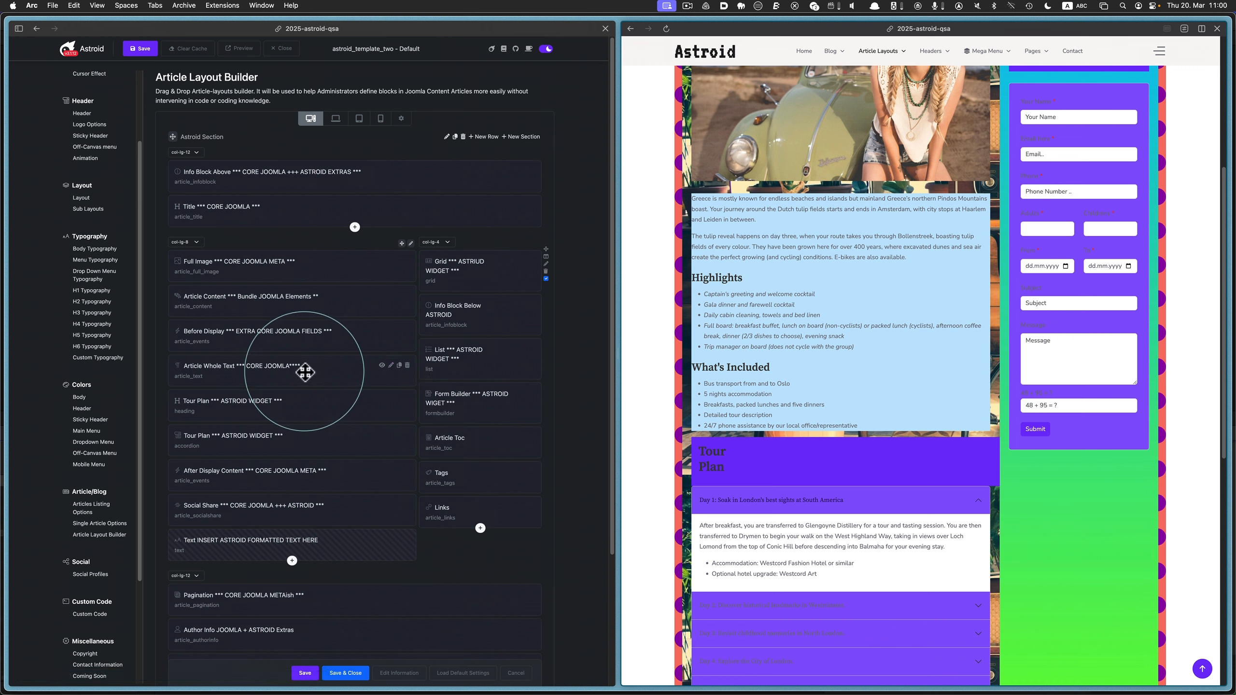
# - Set the Article Whole Text element's top and bottom padding to 250 px and save the layout
pyautogui.click(392, 365)
pyautogui.click(259, 275)
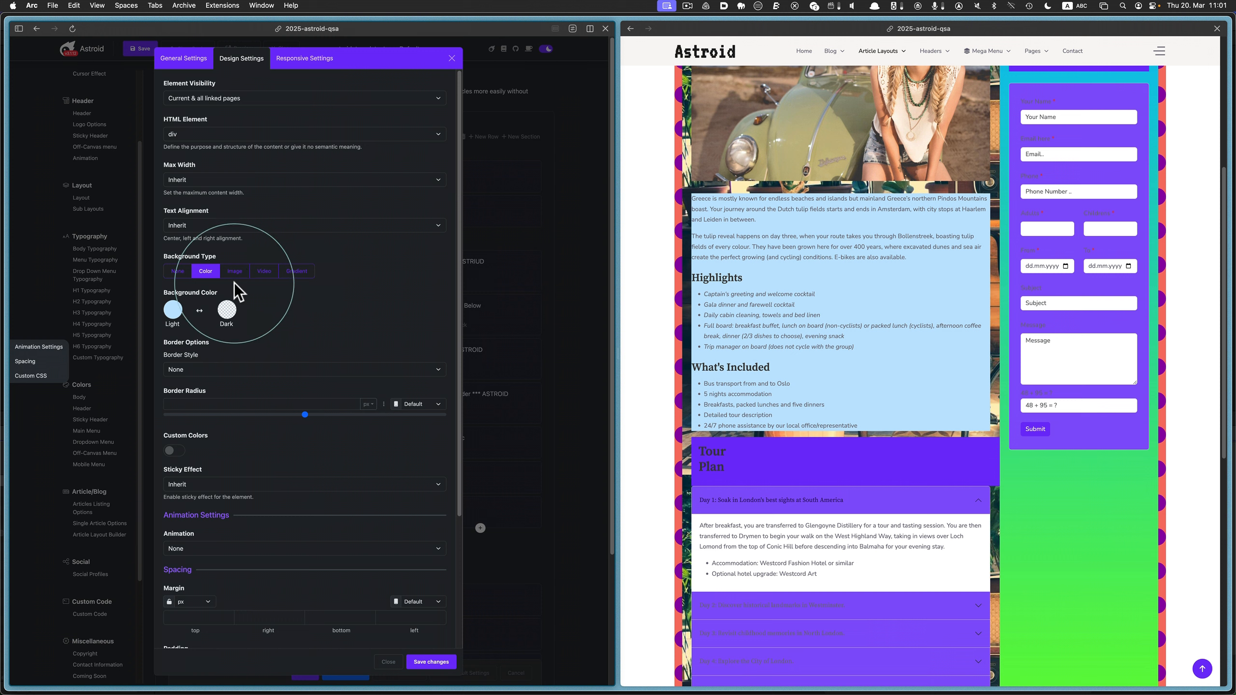
pyautogui.click(179, 314)
pyautogui.scroll(-4, 292, 346)
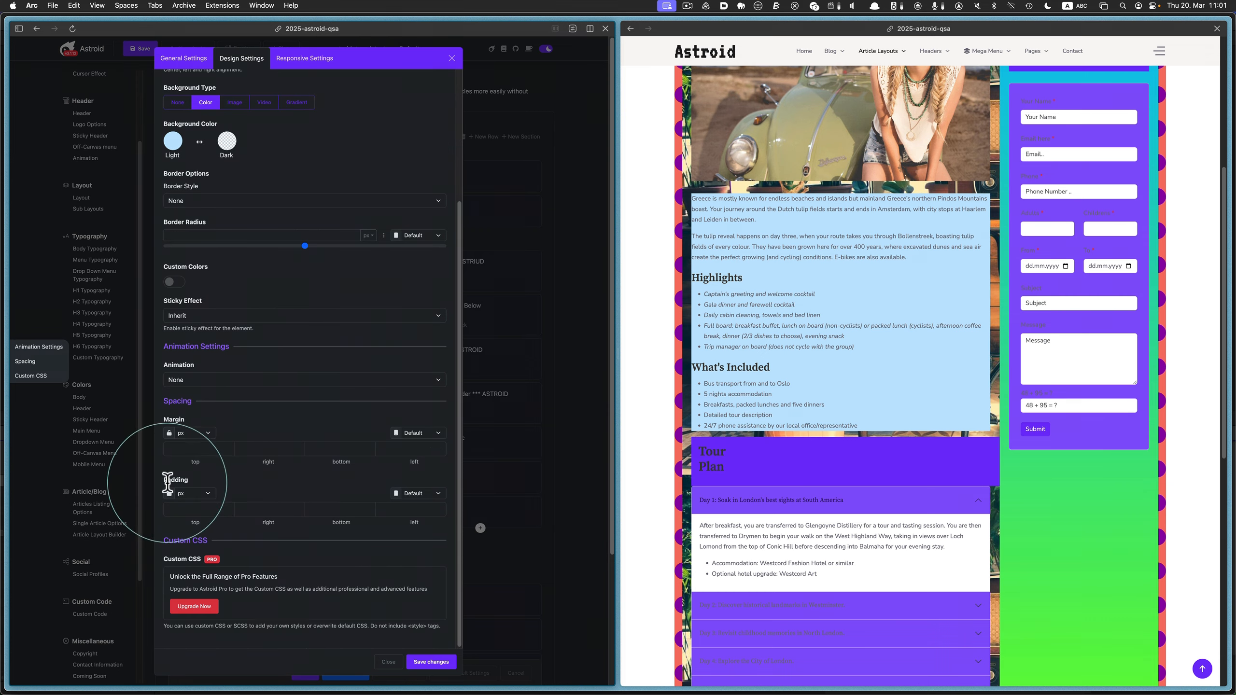
pyautogui.click(188, 509)
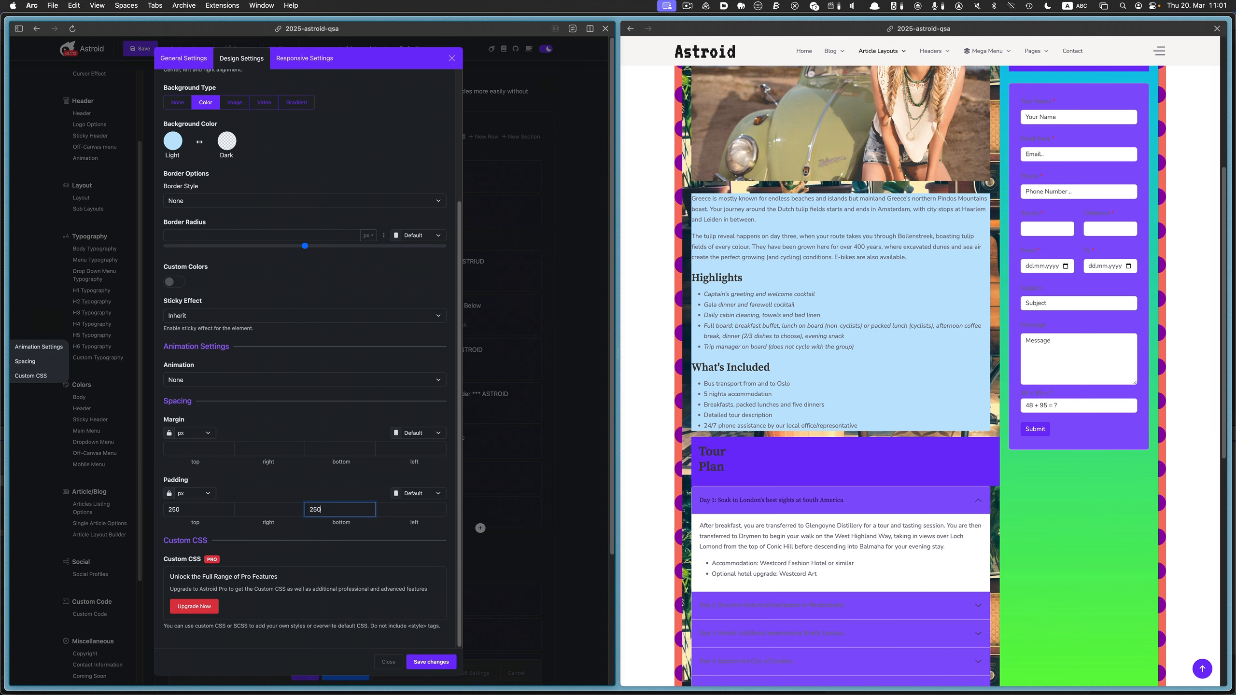
pyautogui.click(419, 661)
pyautogui.click(305, 673)
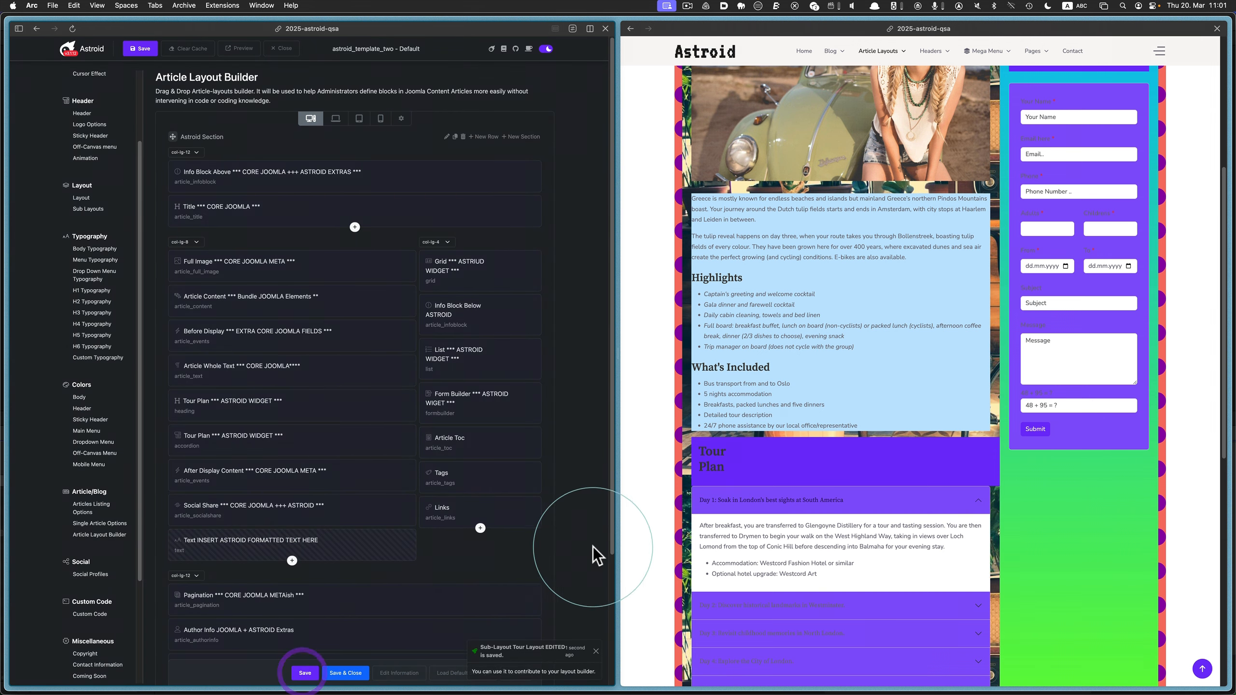
# - Reload the live article and inspect the padding above and below the article text
pyautogui.click(646, 527)
pyautogui.press('super+r')
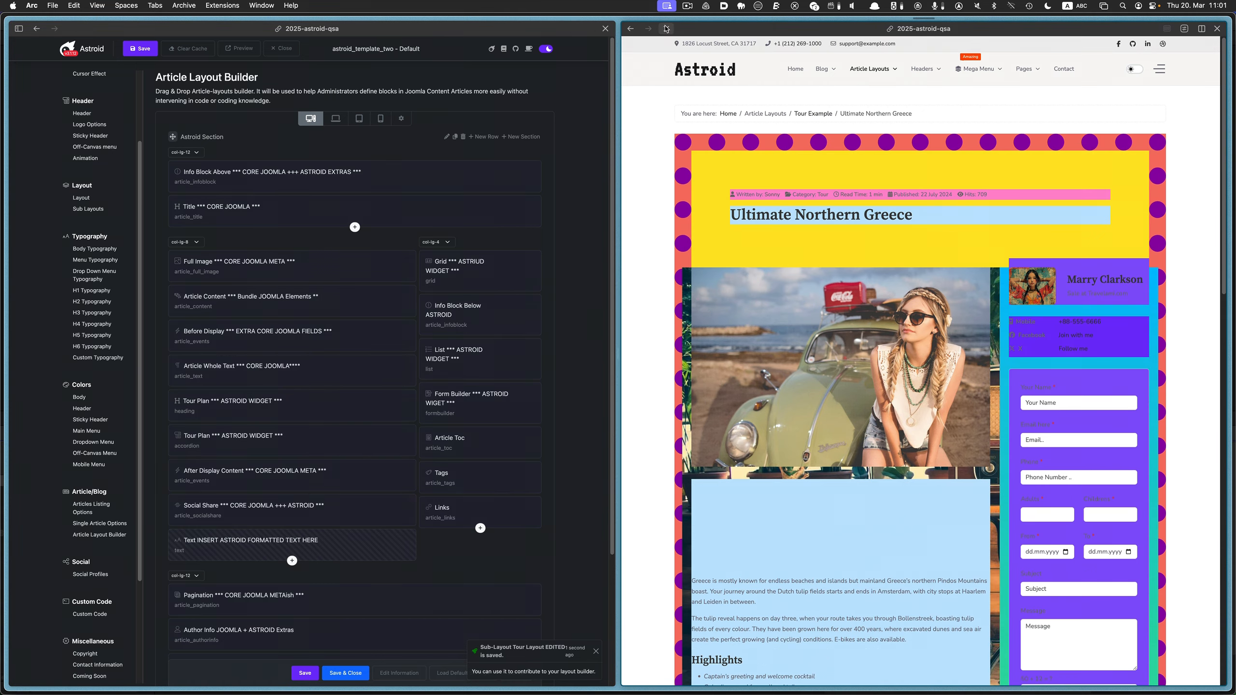
pyautogui.scroll(-6, 809, 340)
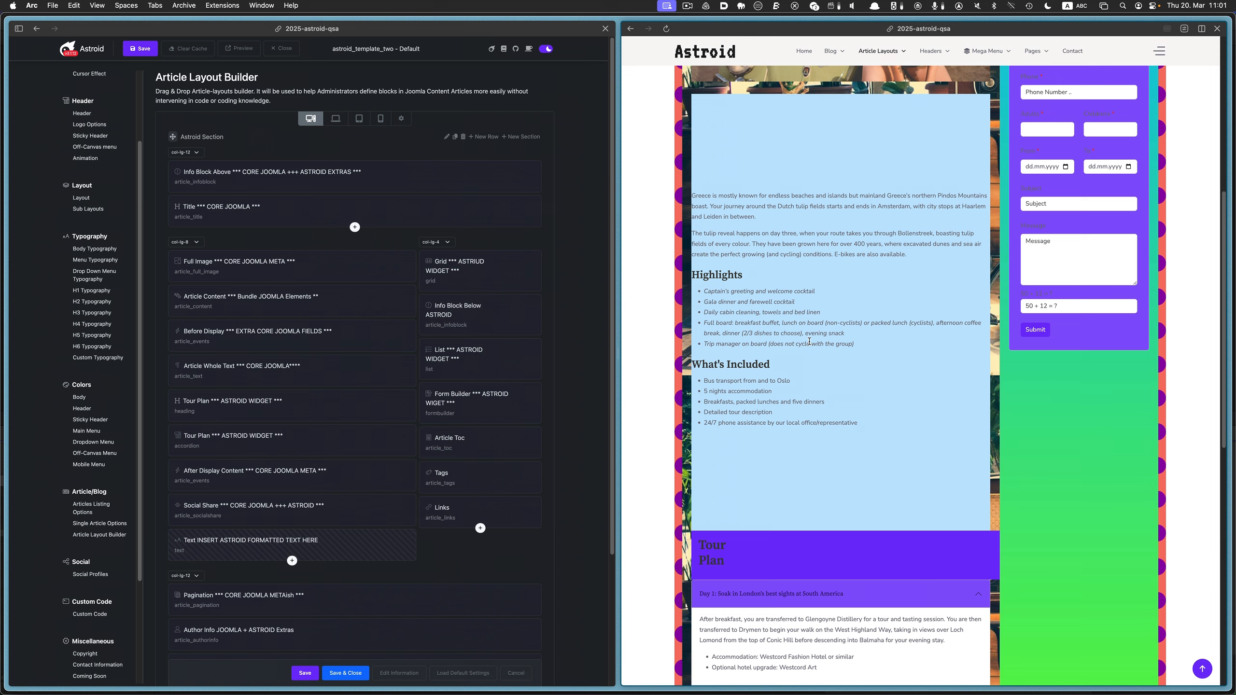
pyautogui.scroll(2, 809, 340)
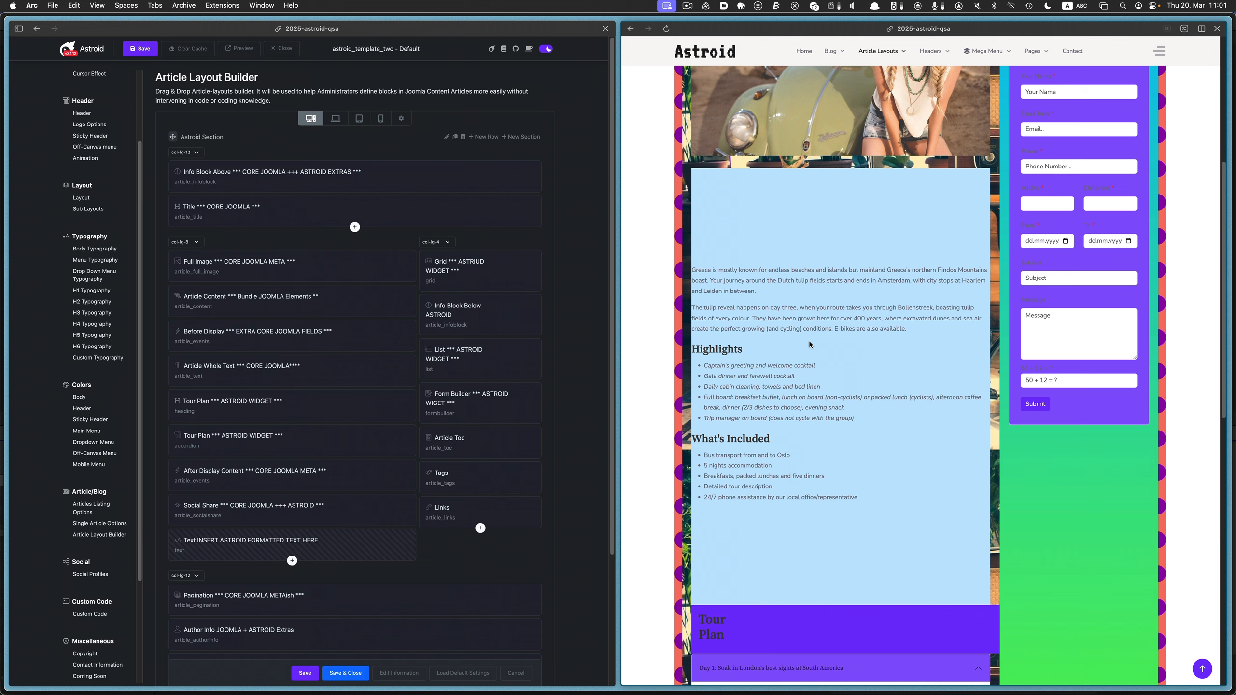
# - Review the layout's medium, tablet and mobile device views and its device configuration, ending on the large device view
pyautogui.click(335, 120)
pyautogui.click(359, 120)
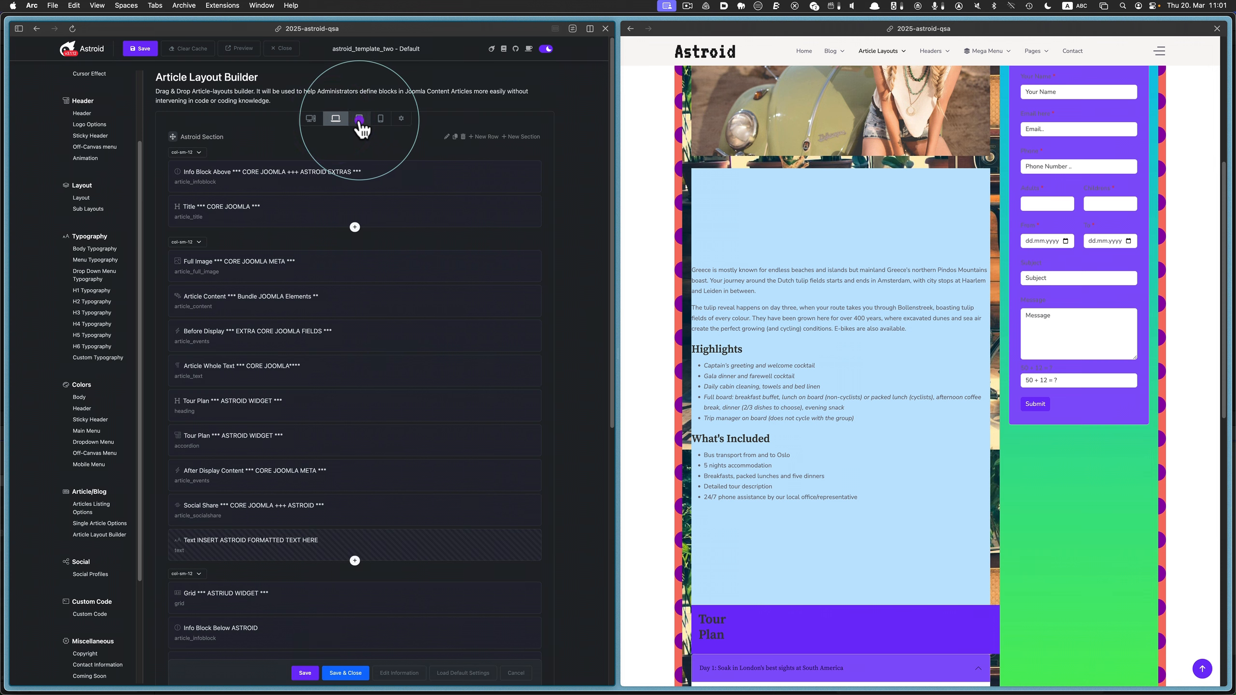
pyautogui.click(382, 121)
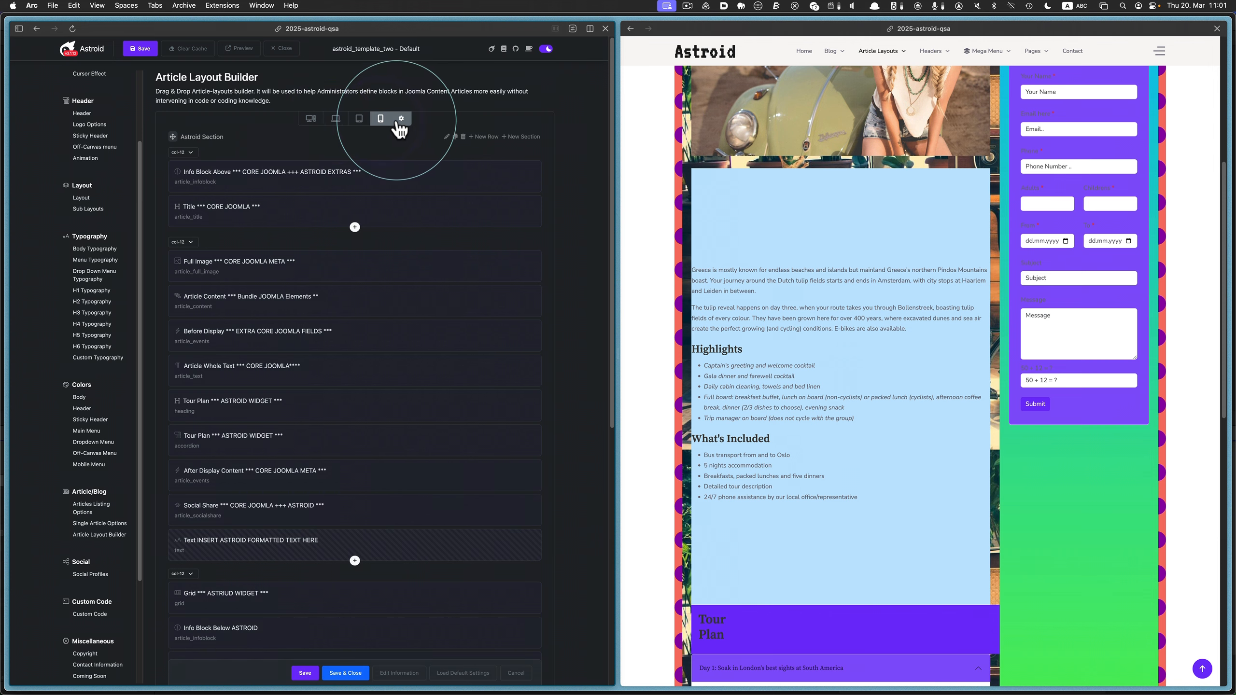
pyautogui.click(401, 119)
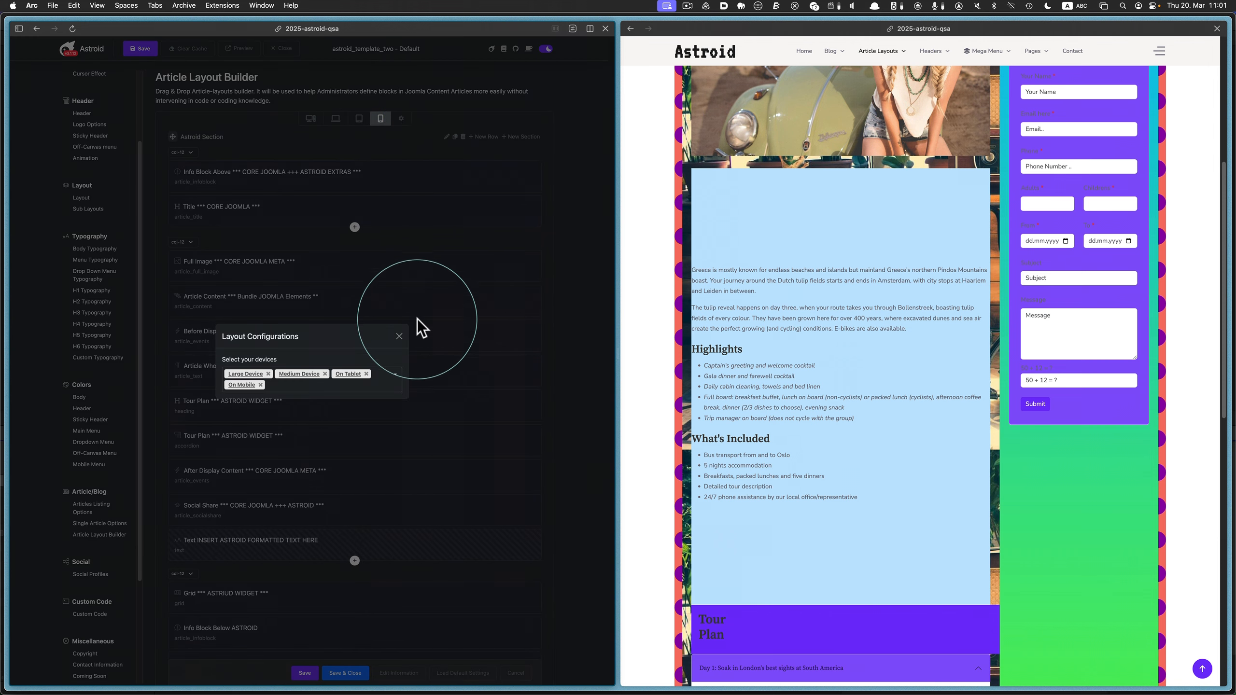
pyautogui.click(398, 336)
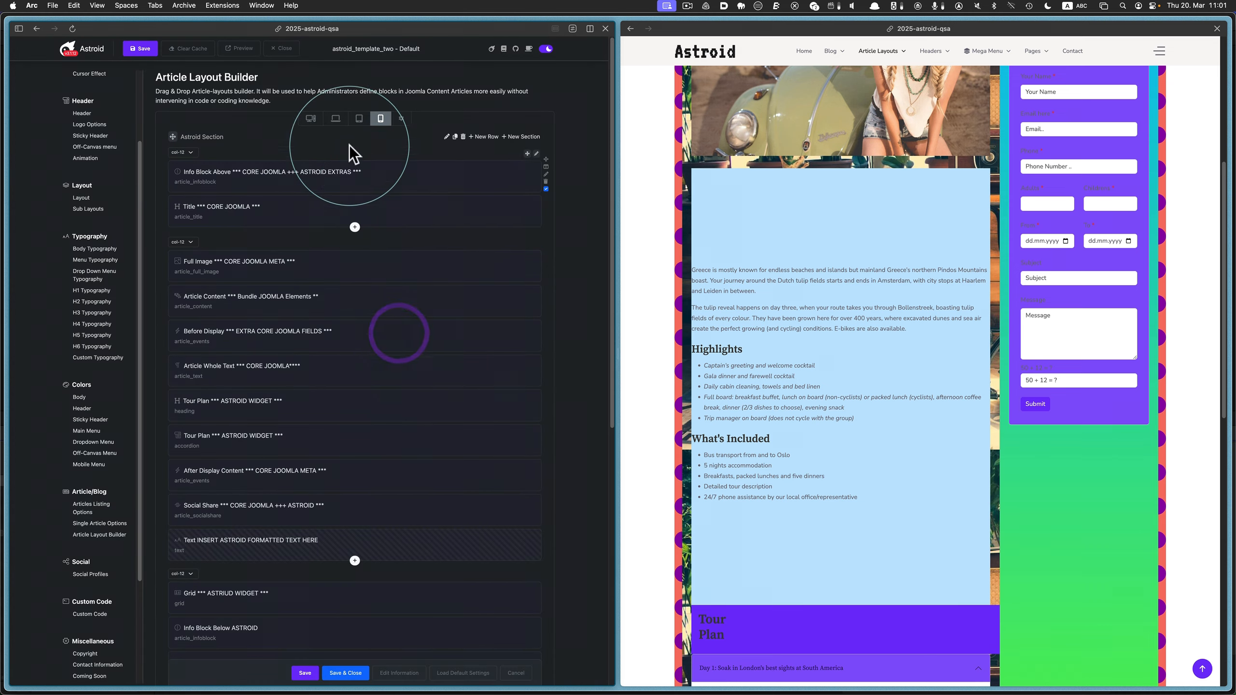
pyautogui.click(311, 118)
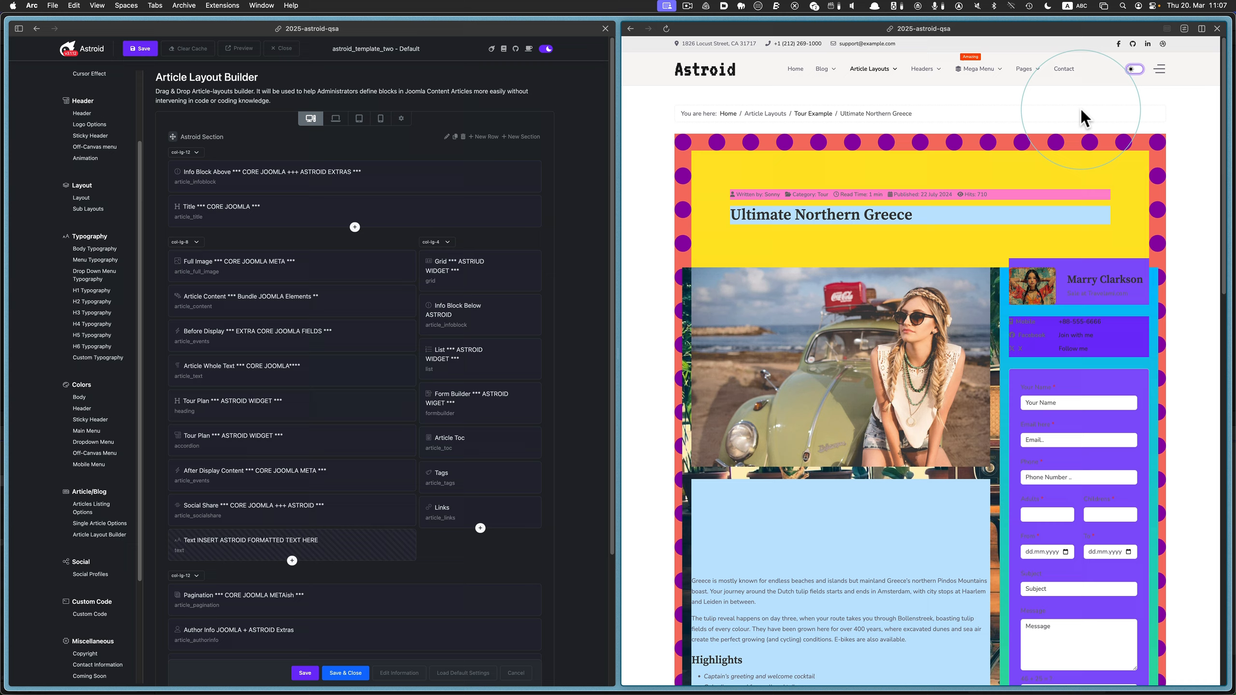
# - Switch the live article to dark mode and examine the readability of its text from the title to the author block
pyautogui.click(1134, 69)
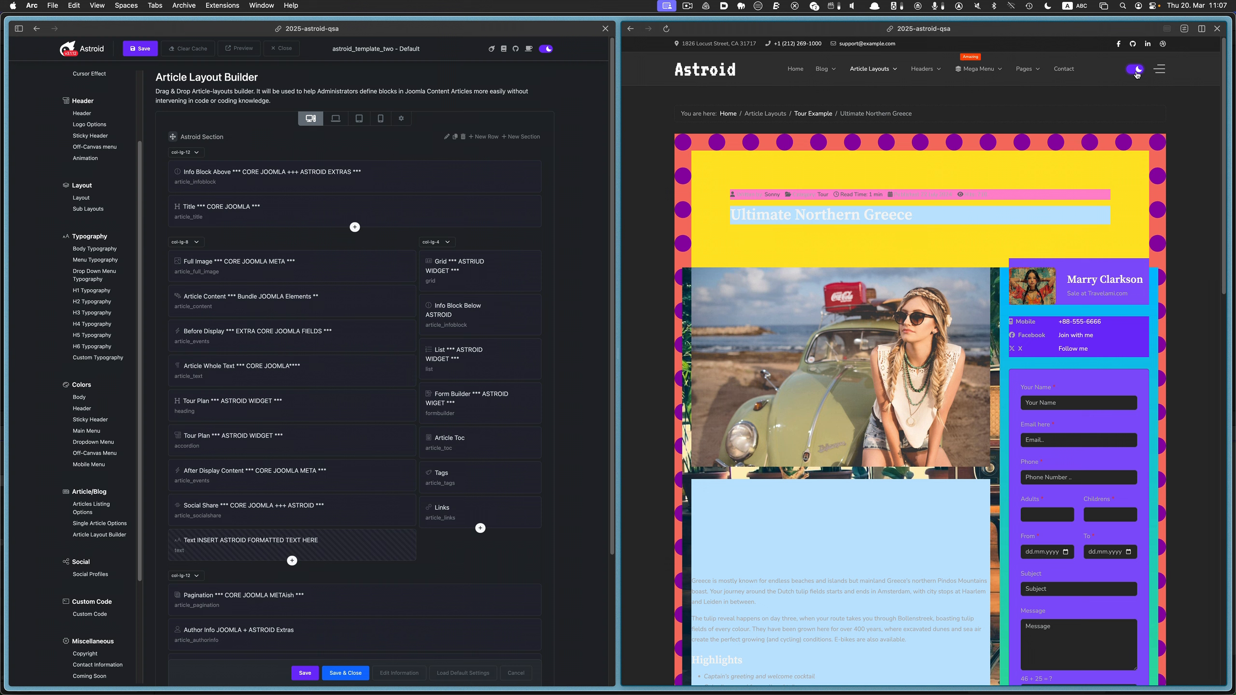
pyautogui.click(1135, 71)
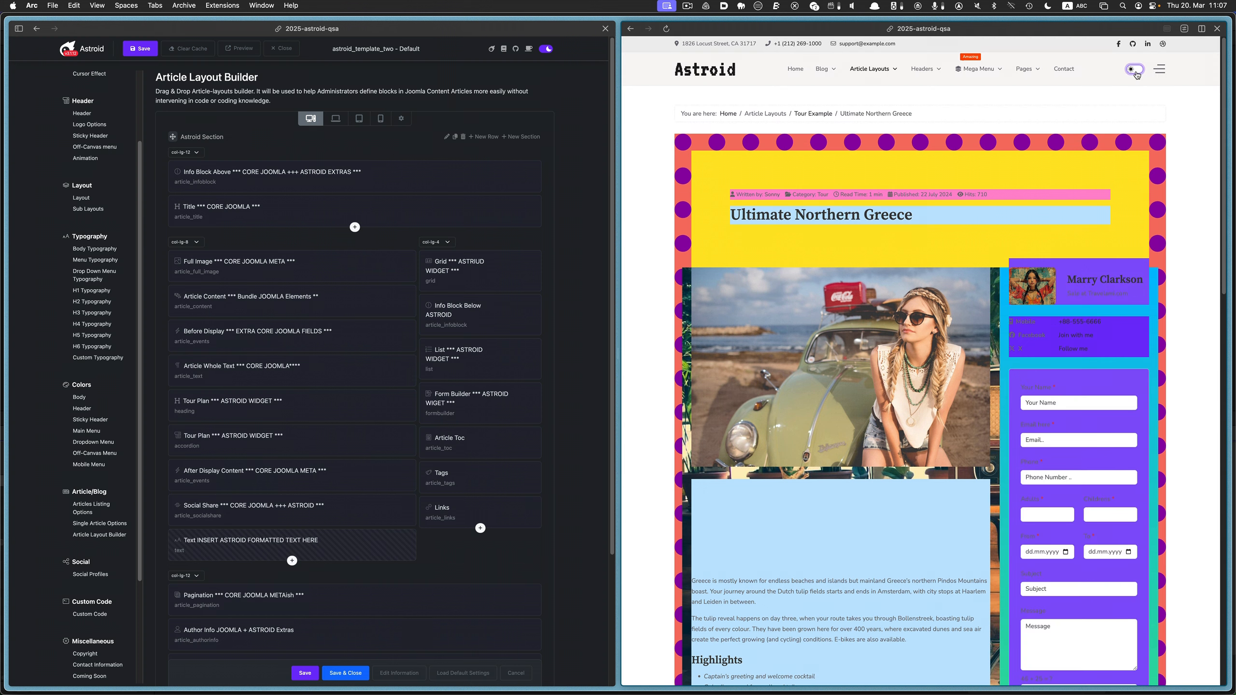
pyautogui.click(1135, 71)
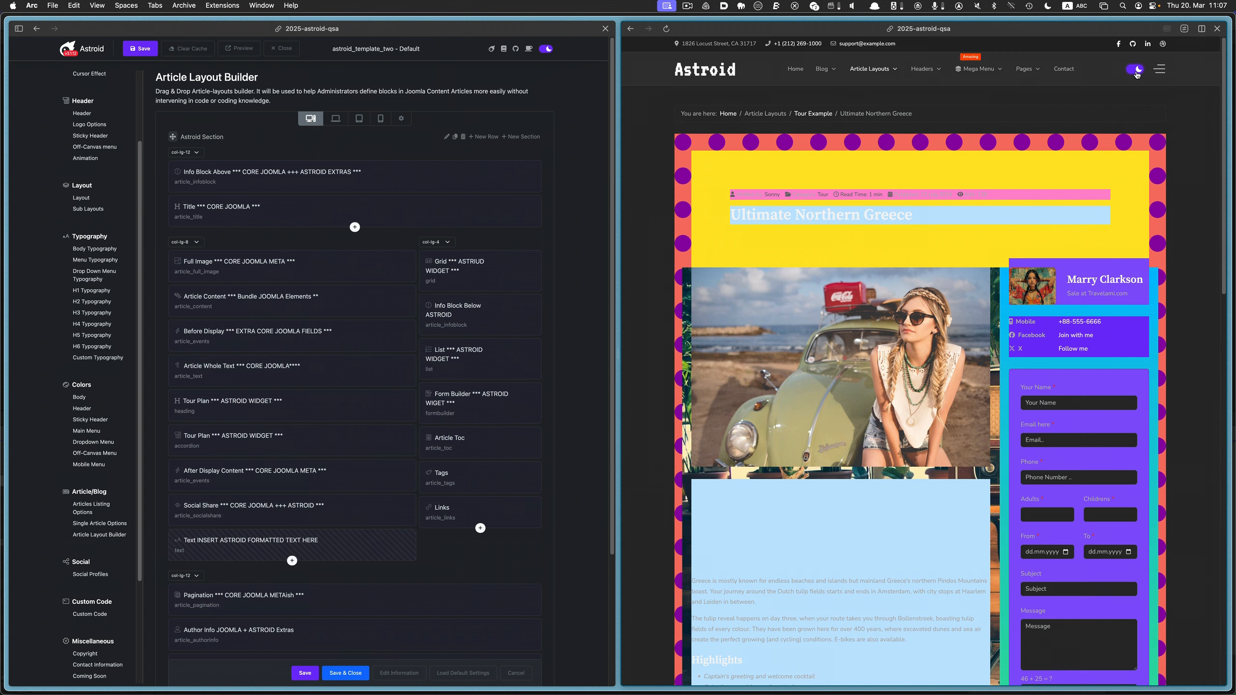
pyautogui.scroll(-15, 1147, 158)
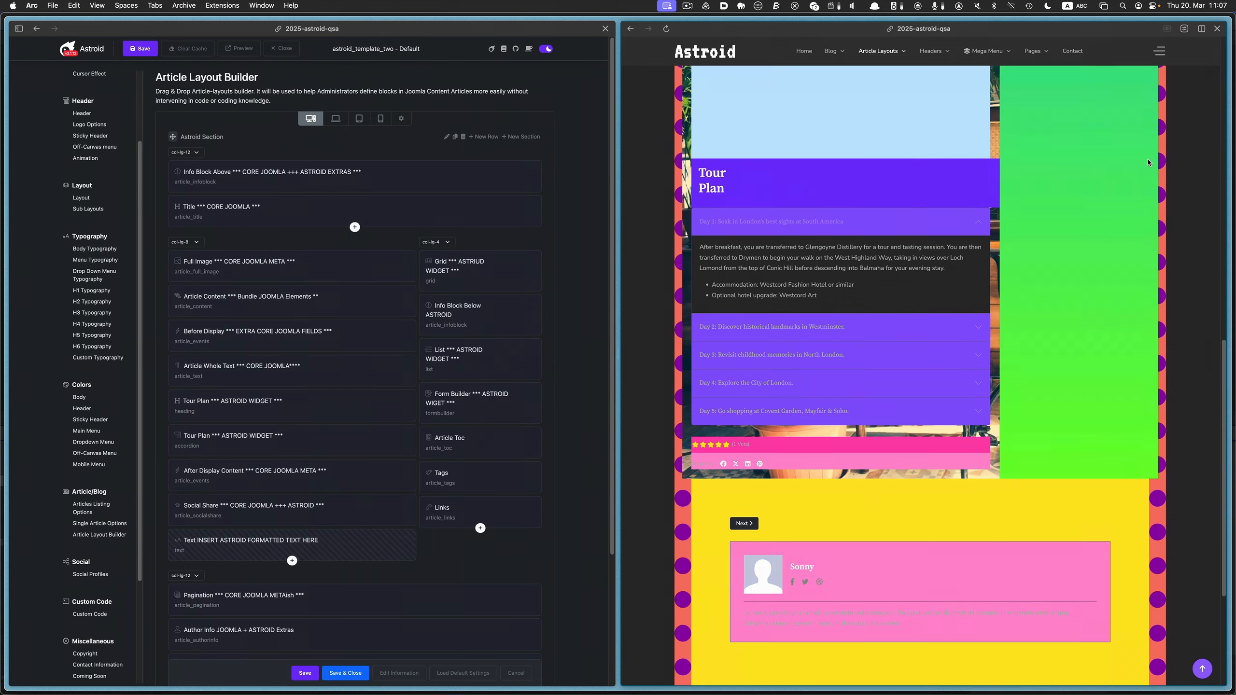
pyautogui.scroll(-5, 1147, 160)
pyautogui.scroll(20, 1145, 164)
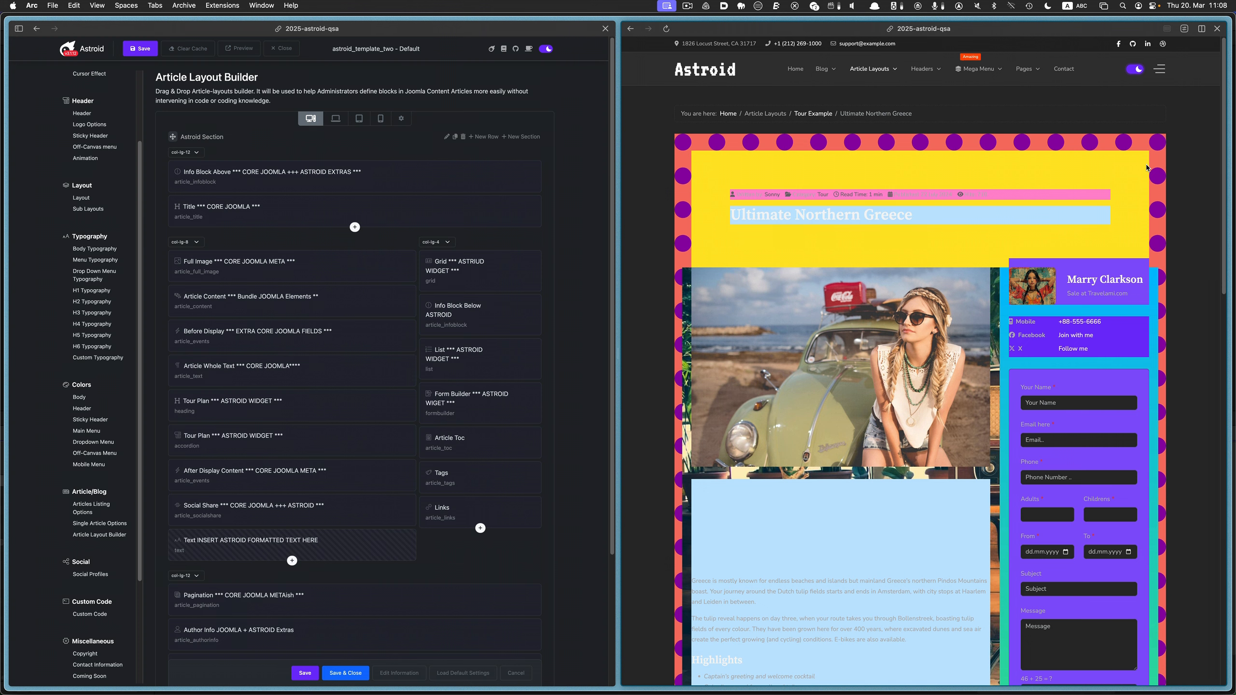
pyautogui.scroll(-4, 966, 319)
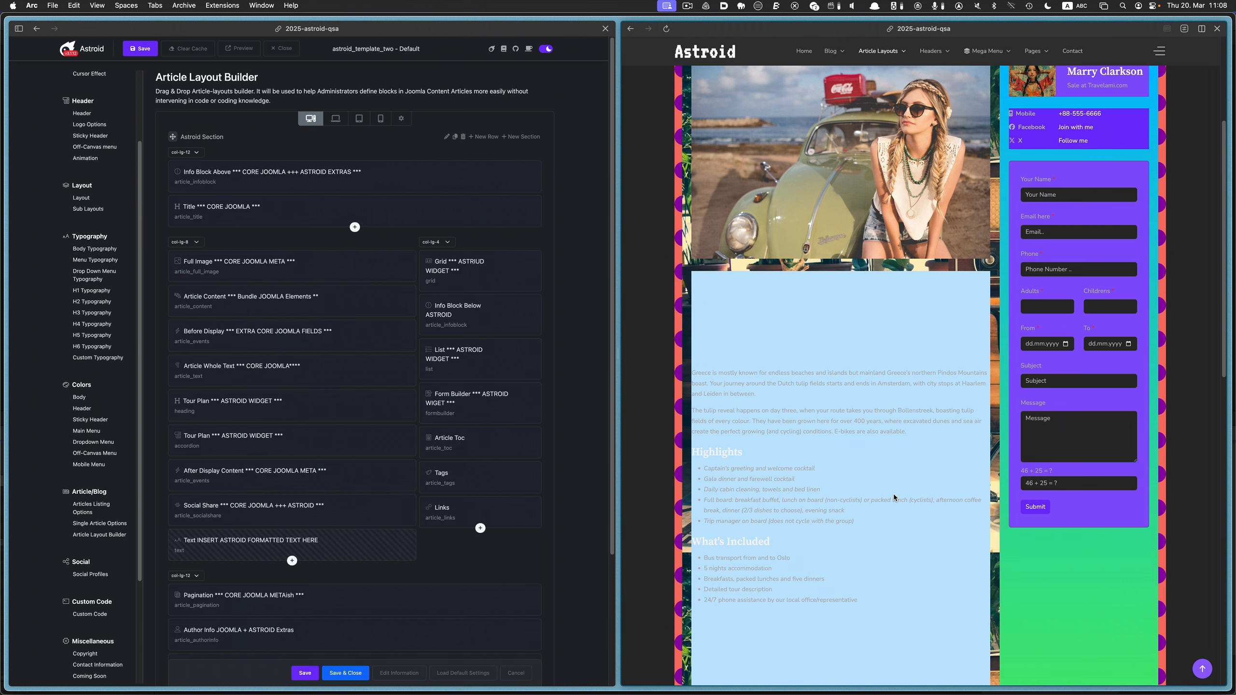
pyautogui.scroll(-3, 894, 494)
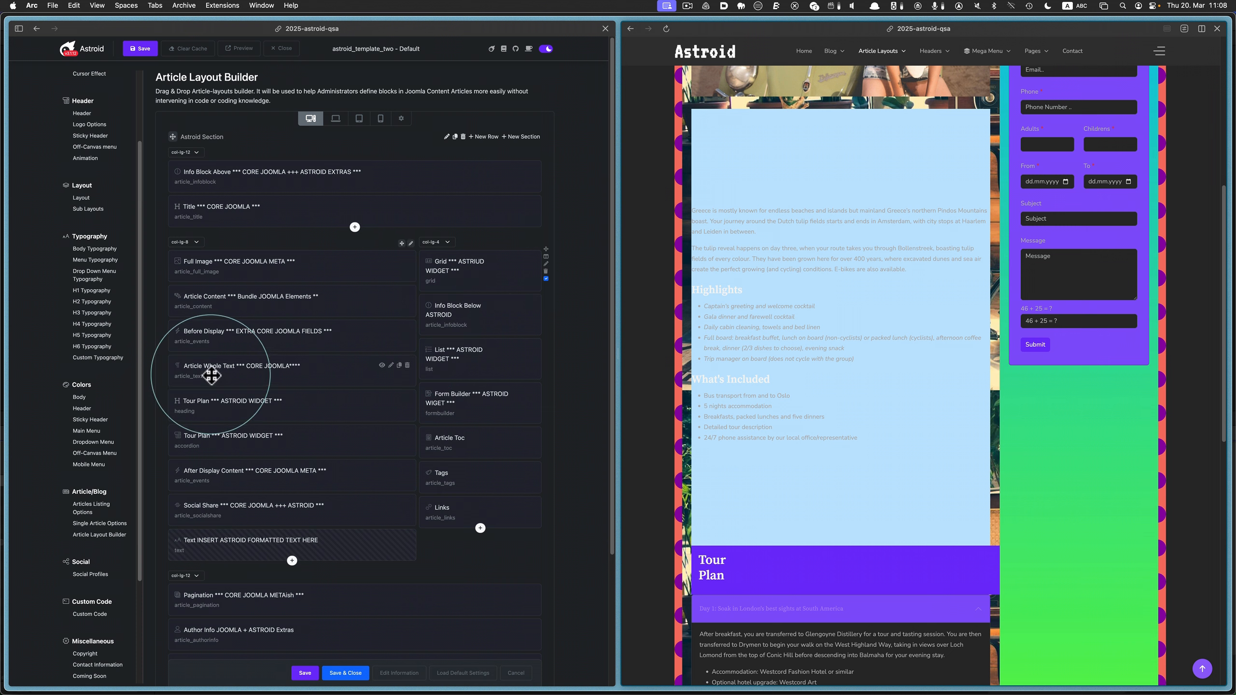
# - Give the Article Whole Text element the blue dark-mode background color #5D61FF and save the layout
pyautogui.click(391, 365)
pyautogui.click(256, 275)
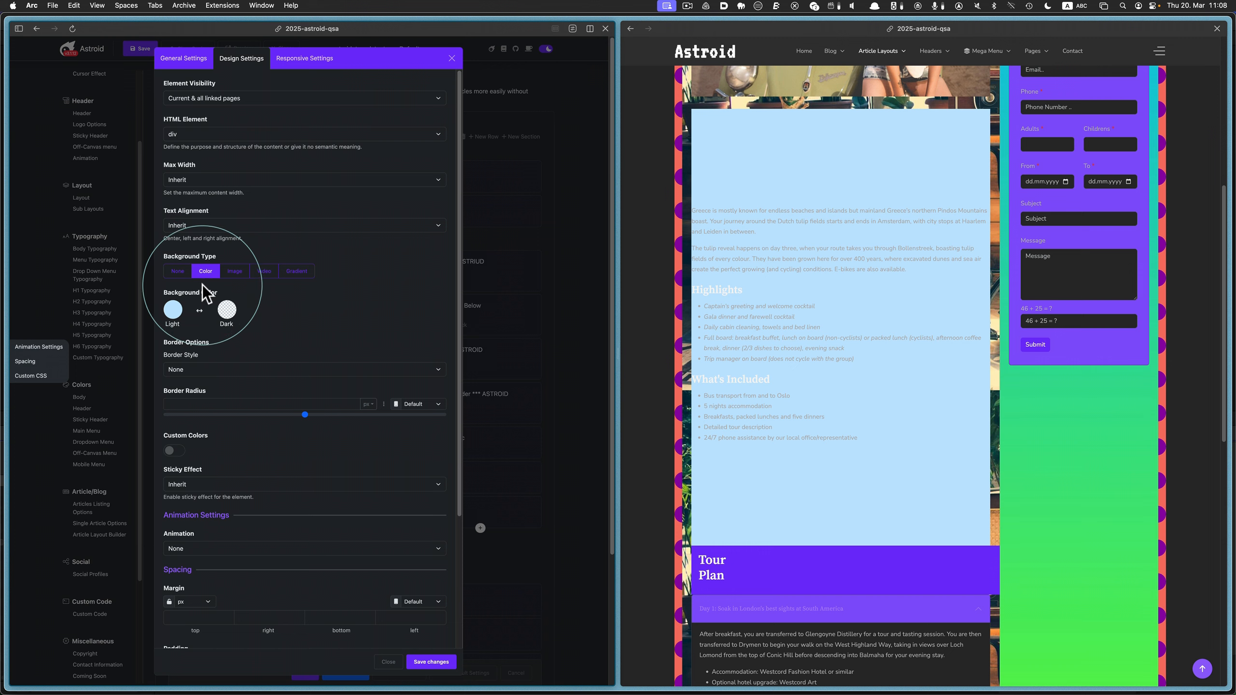
pyautogui.click(227, 309)
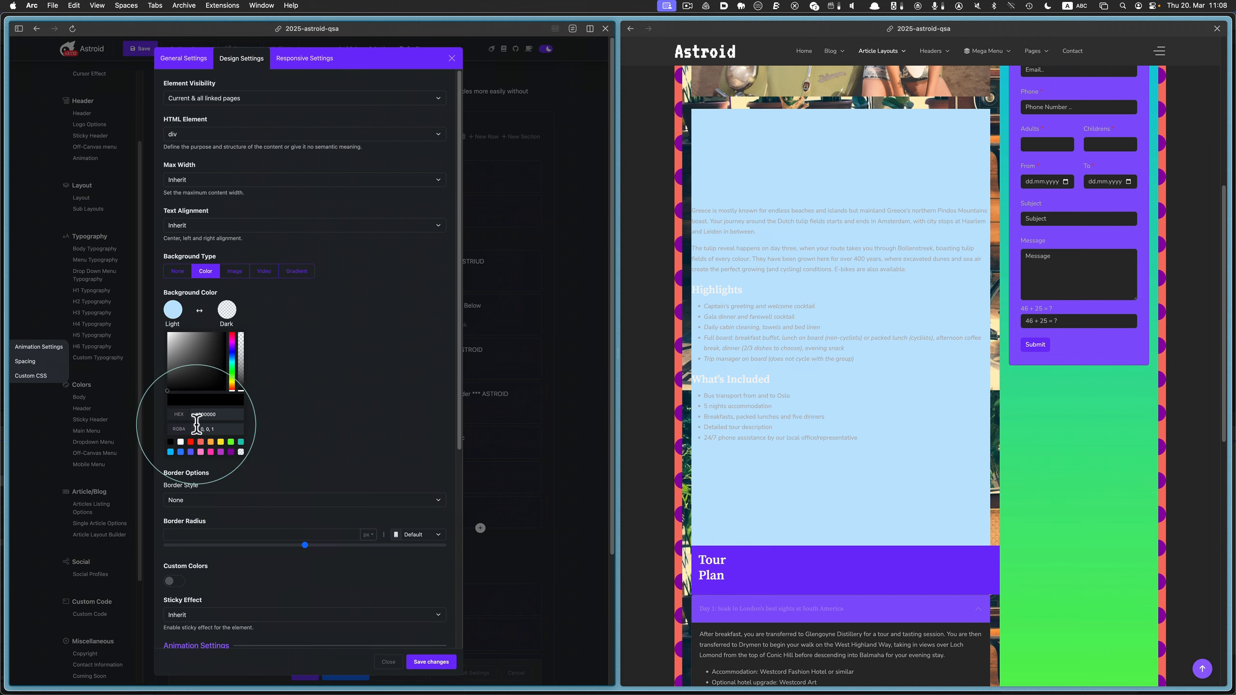
pyautogui.click(190, 452)
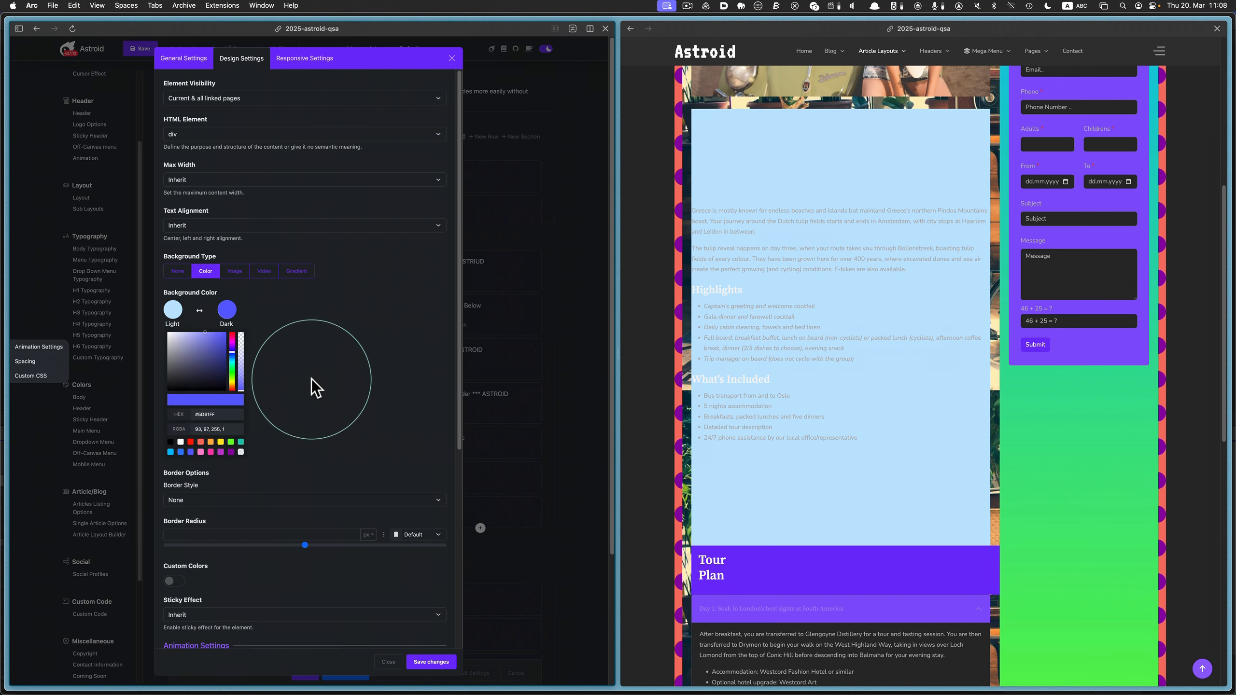
pyautogui.click(311, 379)
pyautogui.scroll(-3, 365, 345)
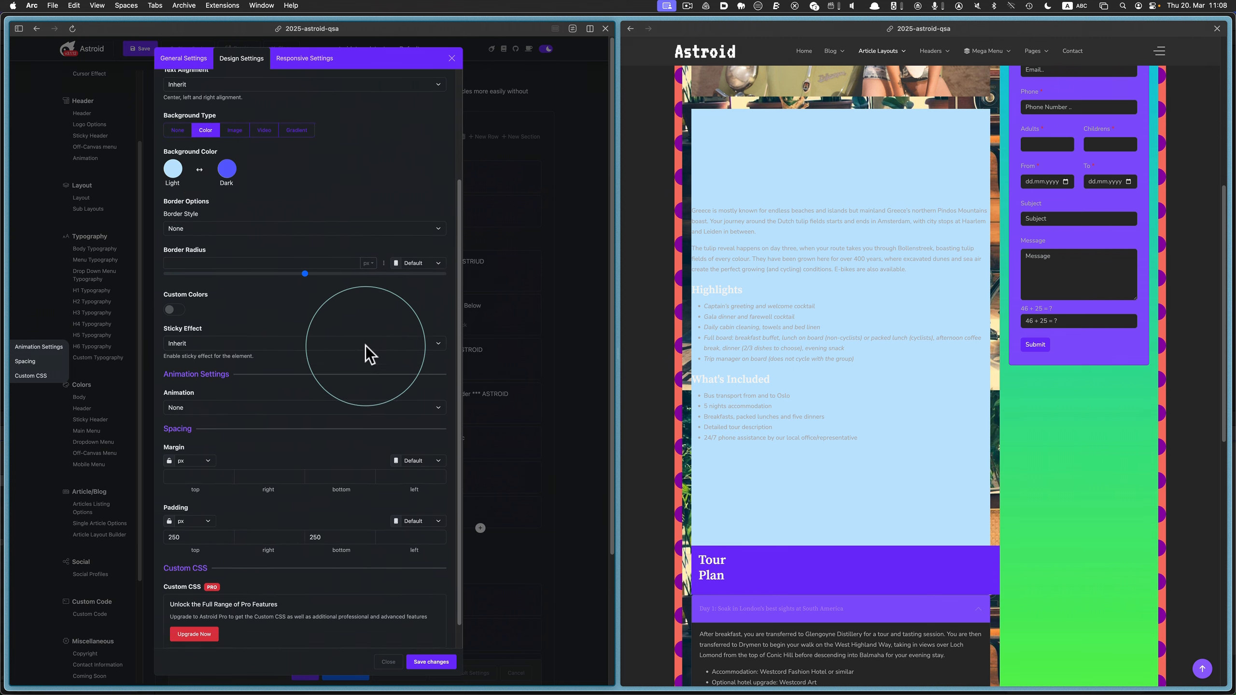
pyautogui.click(430, 661)
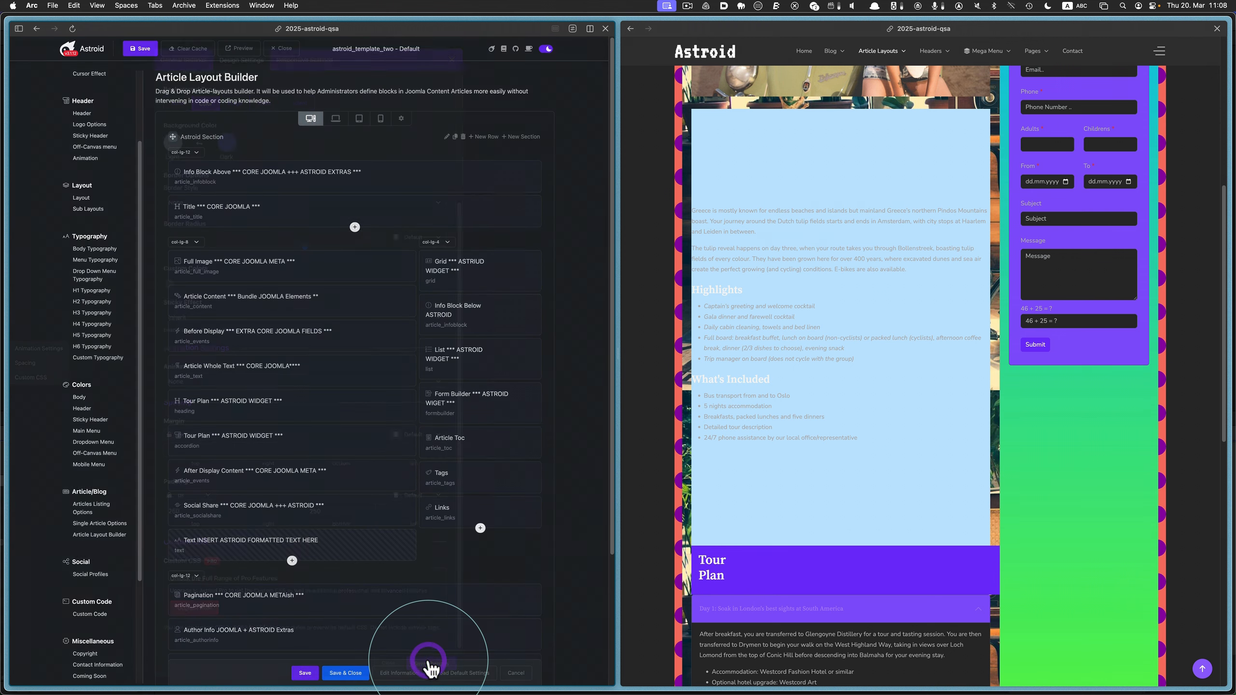
pyautogui.click(305, 673)
# - Reload the article, compare its text background in light and dark modes, and return to the Tour Example list
pyautogui.click(817, 286)
pyautogui.scroll(8, 816, 282)
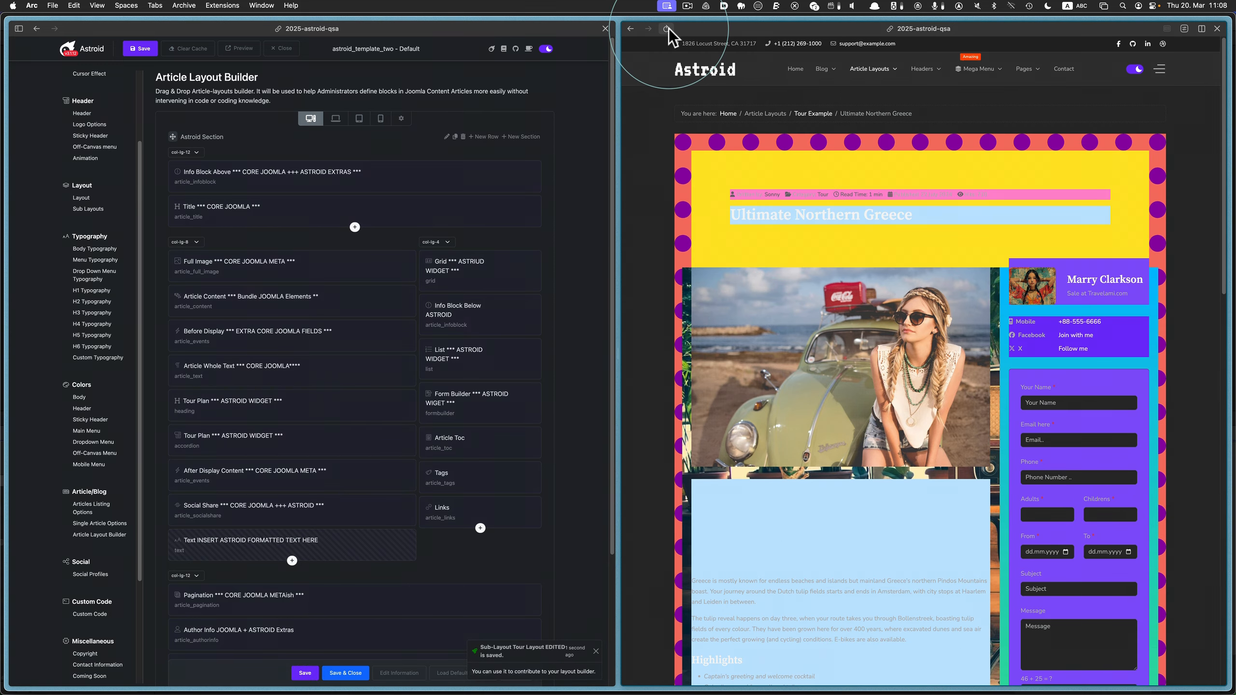
pyautogui.click(1135, 70)
pyautogui.click(1136, 70)
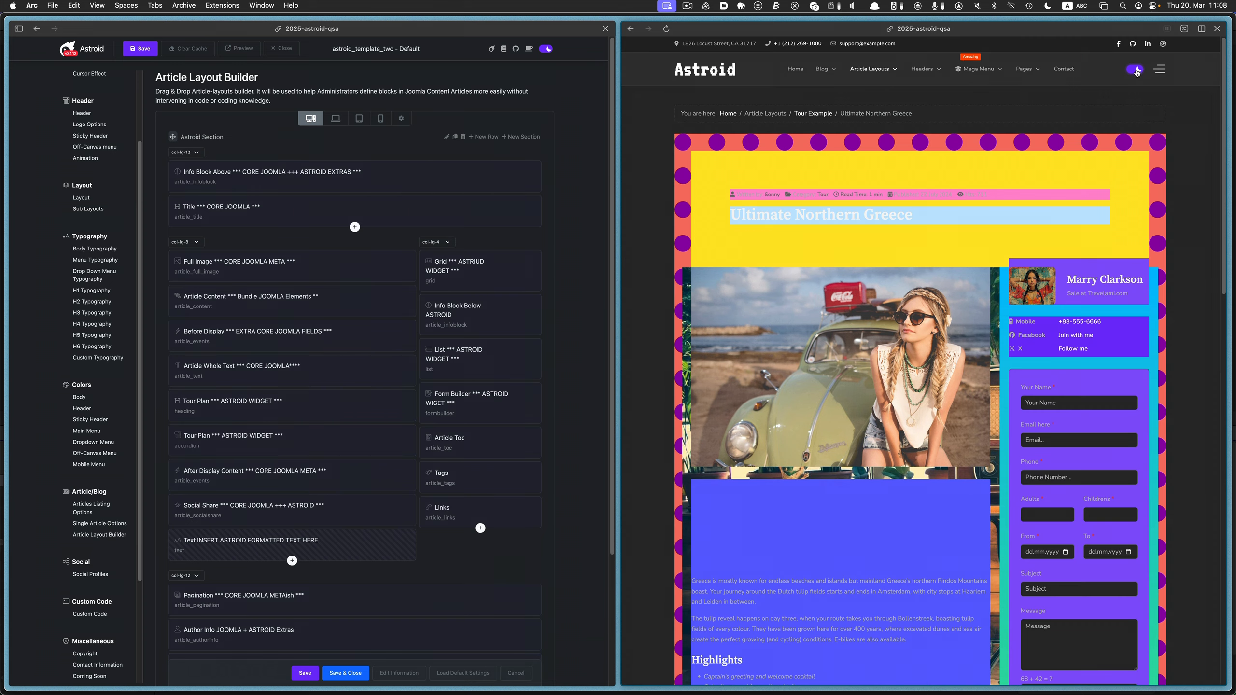
pyautogui.scroll(-6, 829, 446)
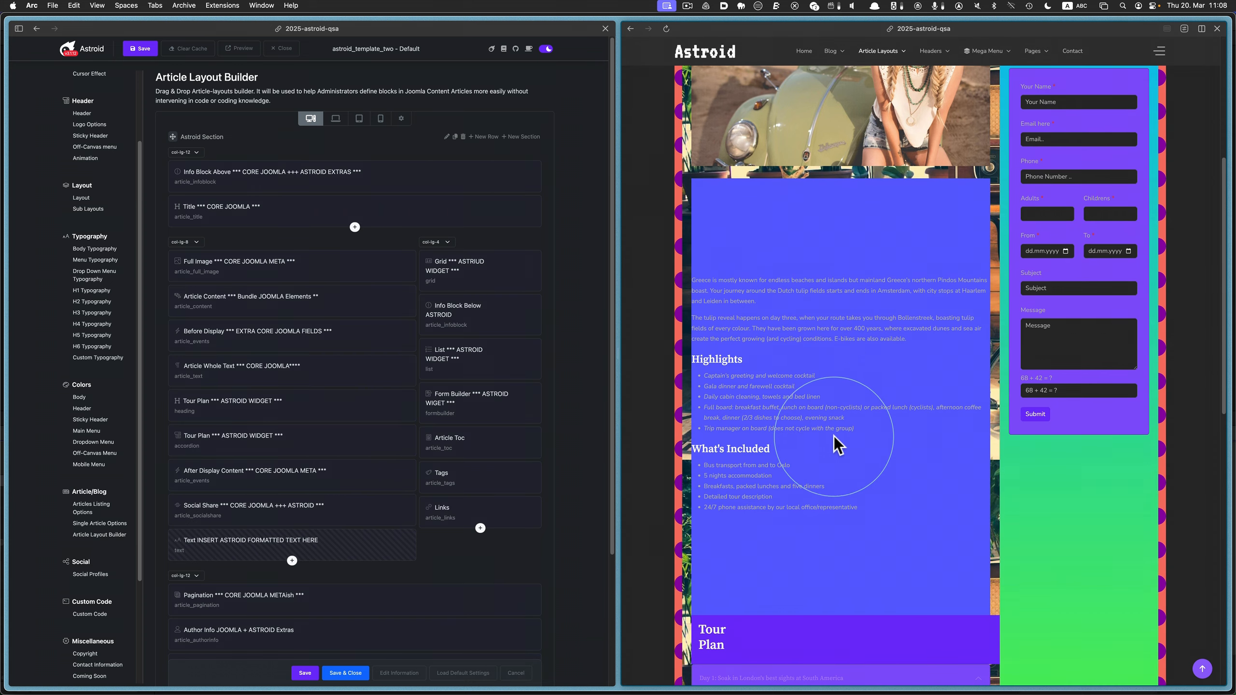
pyautogui.scroll(6, 834, 438)
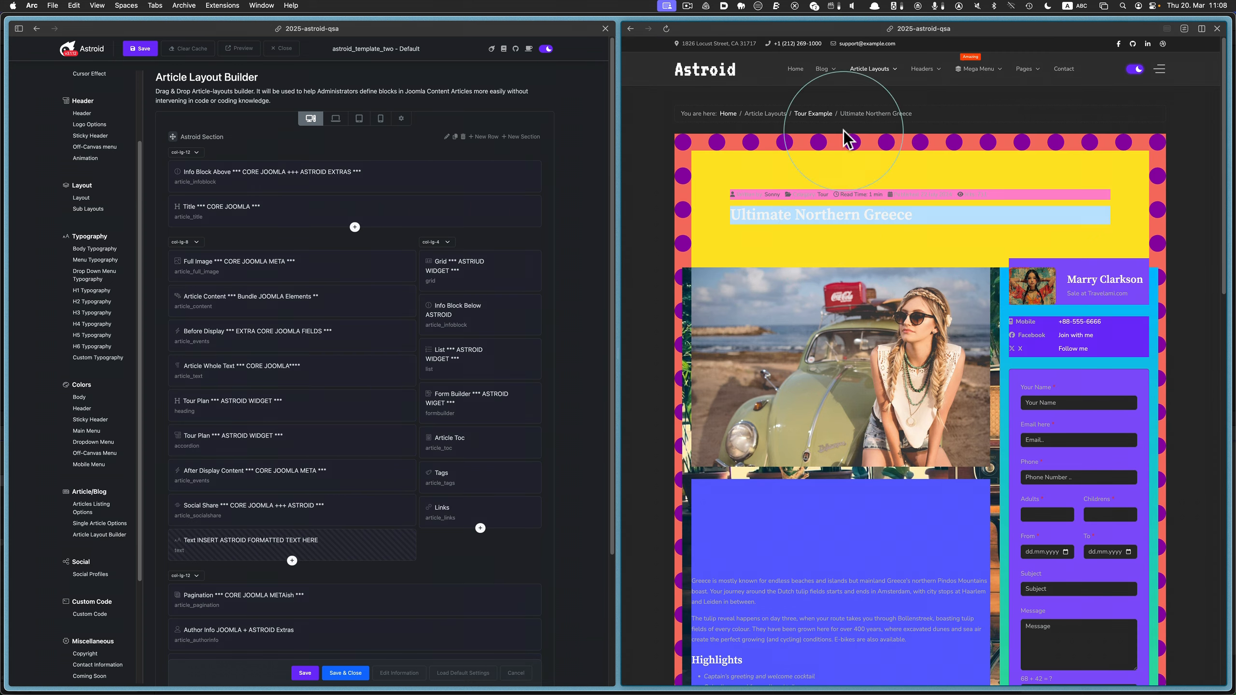
pyautogui.click(821, 115)
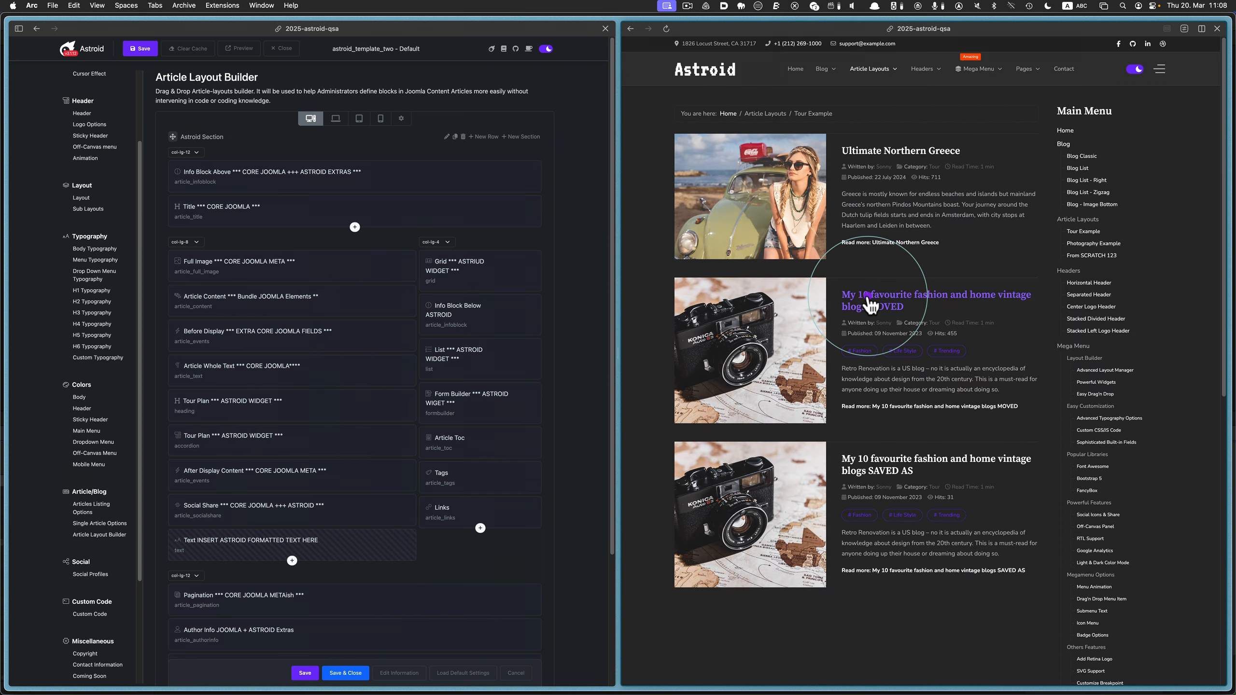
# - Compare the vintage blog articles marked MOVED and SAVED AS in light and dark modes, opening each from the Tour Example list
pyautogui.click(1129, 72)
pyautogui.click(1130, 72)
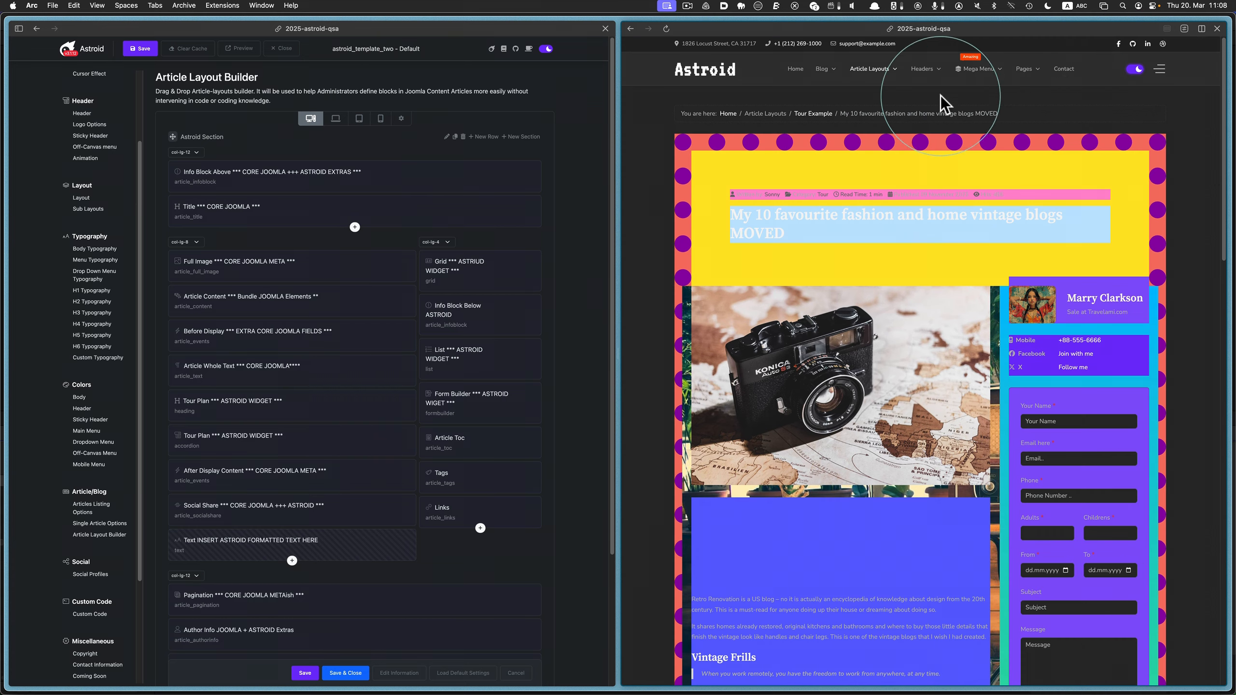
pyautogui.click(823, 117)
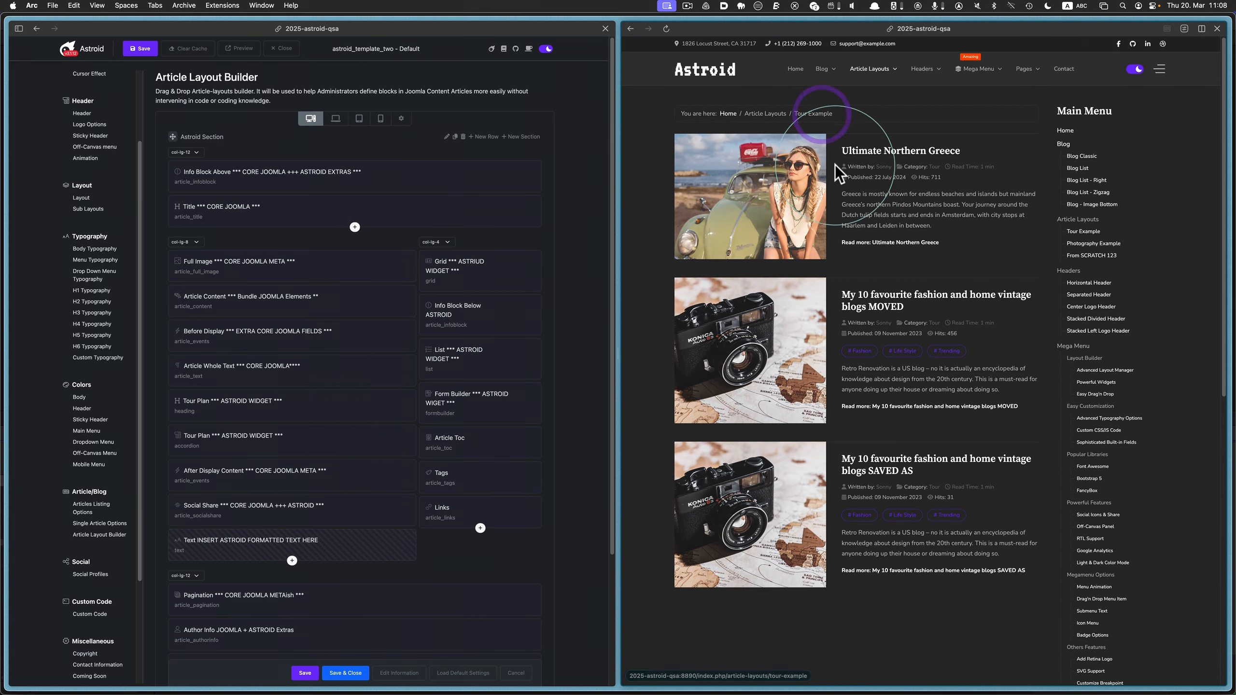
pyautogui.click(864, 471)
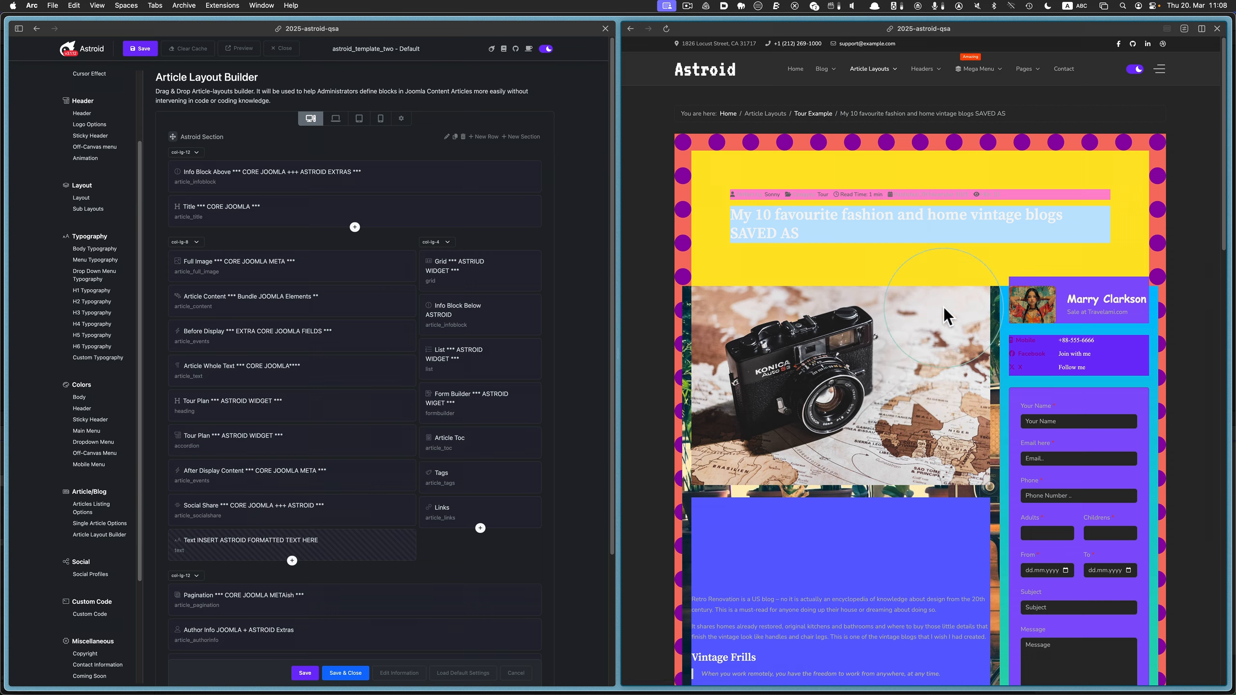
pyautogui.click(1135, 71)
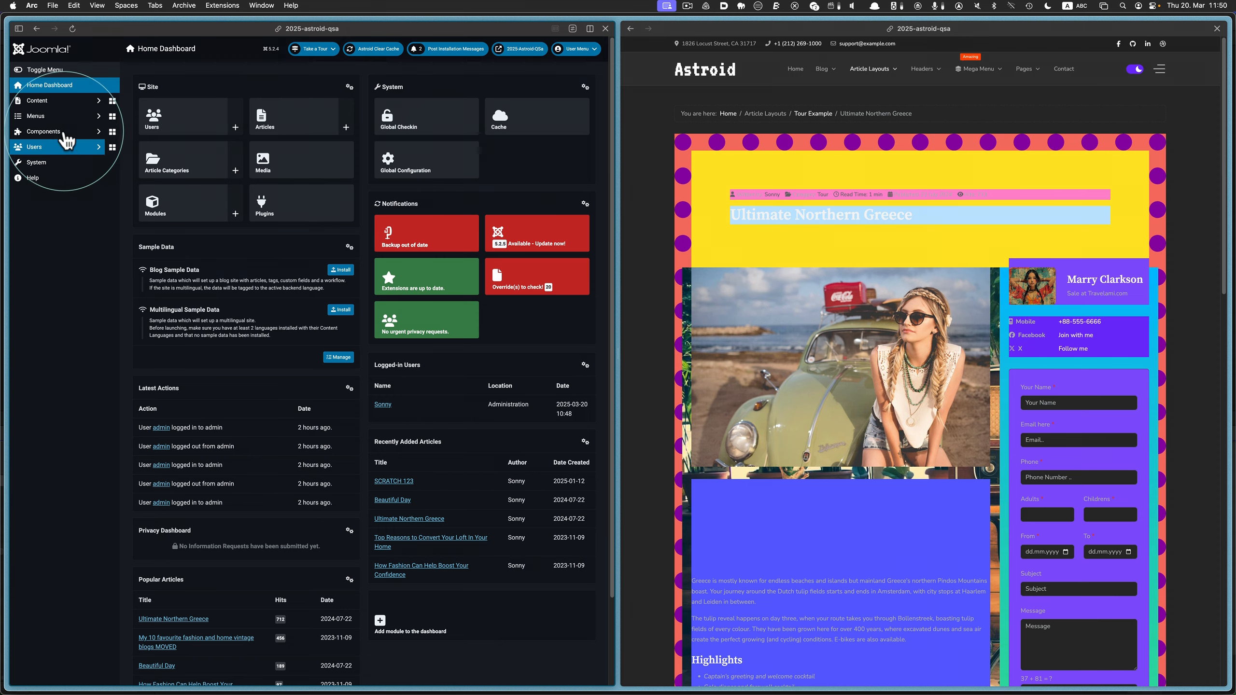
# - Review the article categories list and the users' viewing access levels and groups in the Joomla administration
pyautogui.click(69, 105)
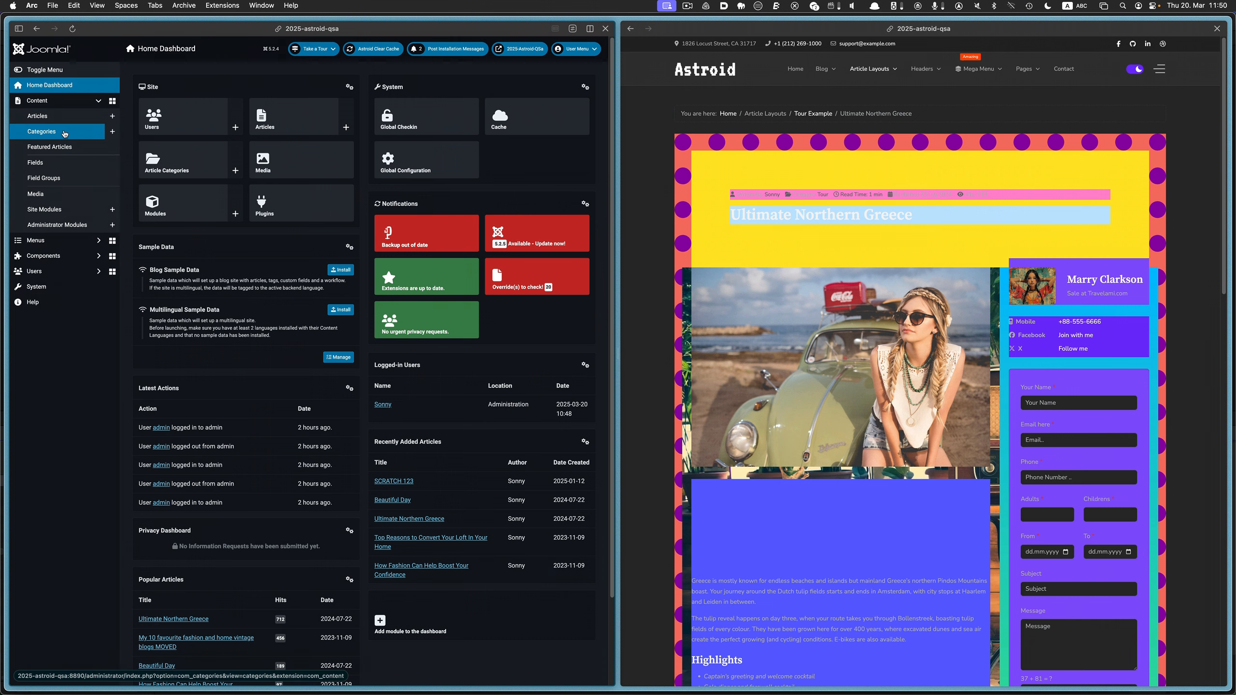
pyautogui.click(65, 135)
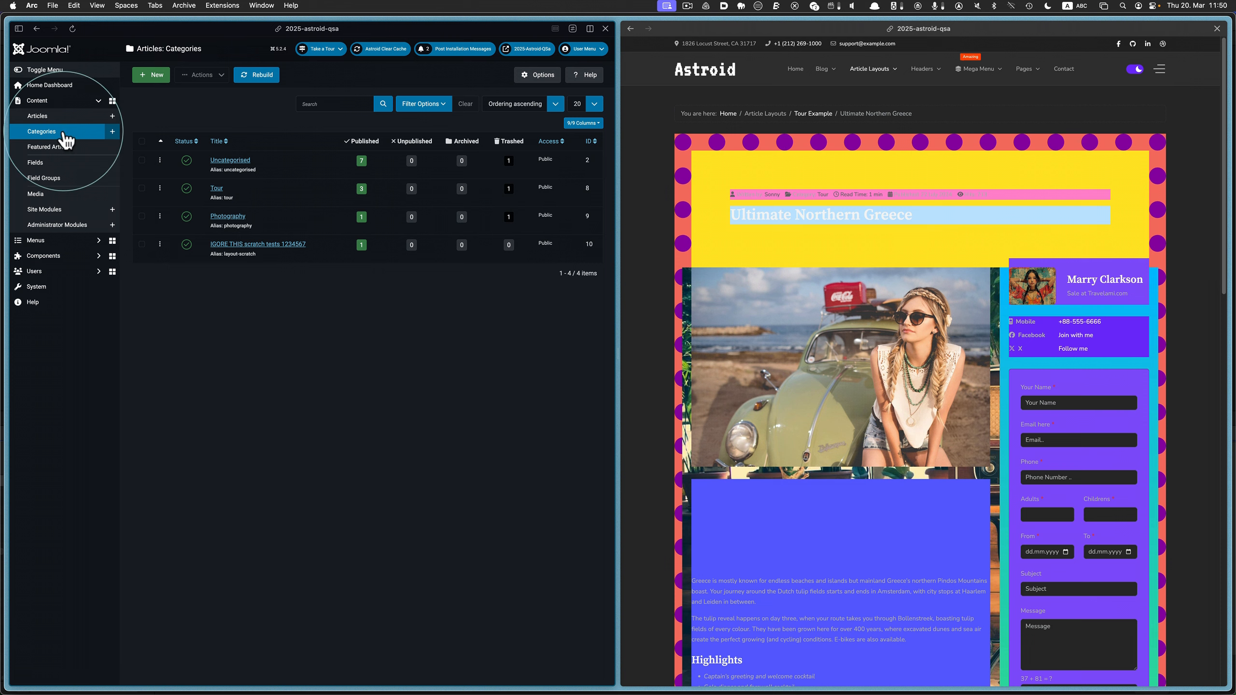
pyautogui.click(37, 272)
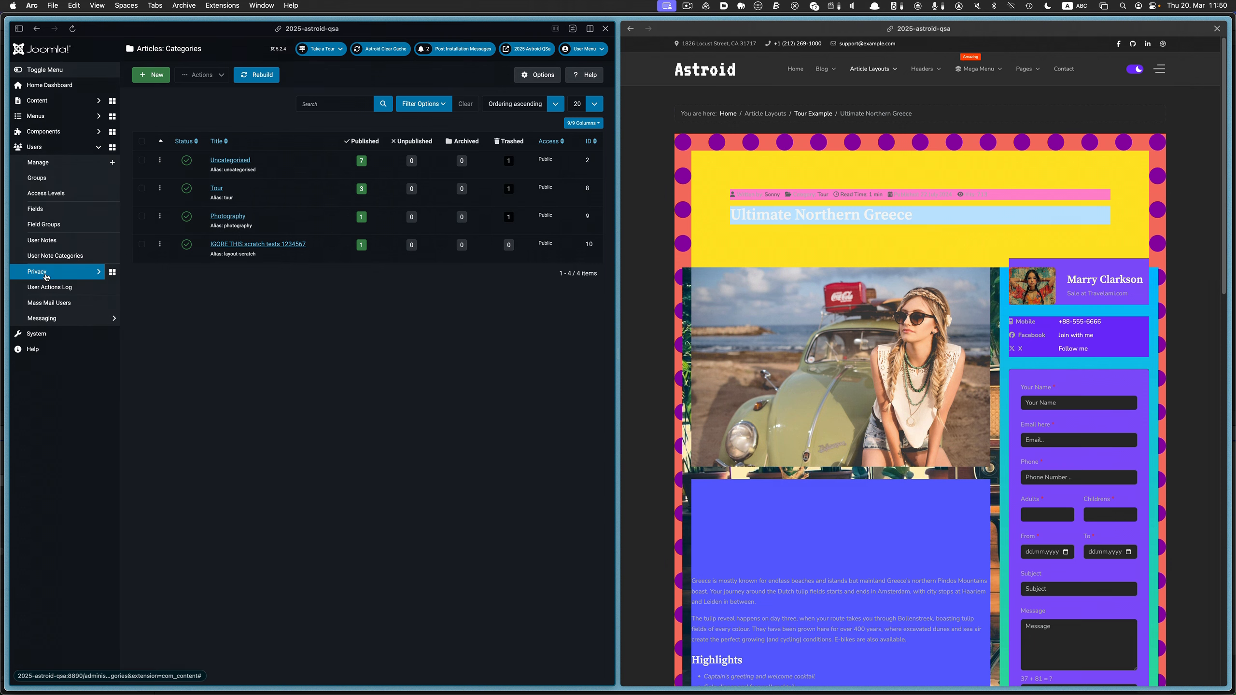
pyautogui.click(60, 196)
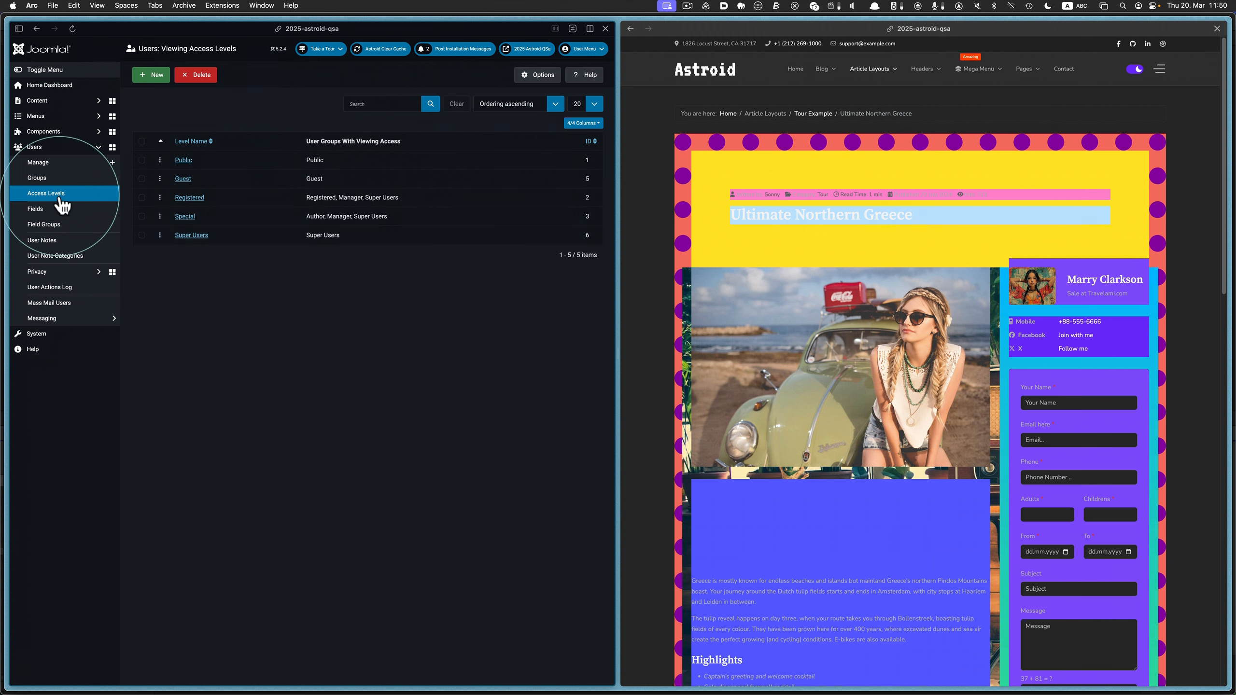
pyautogui.click(57, 181)
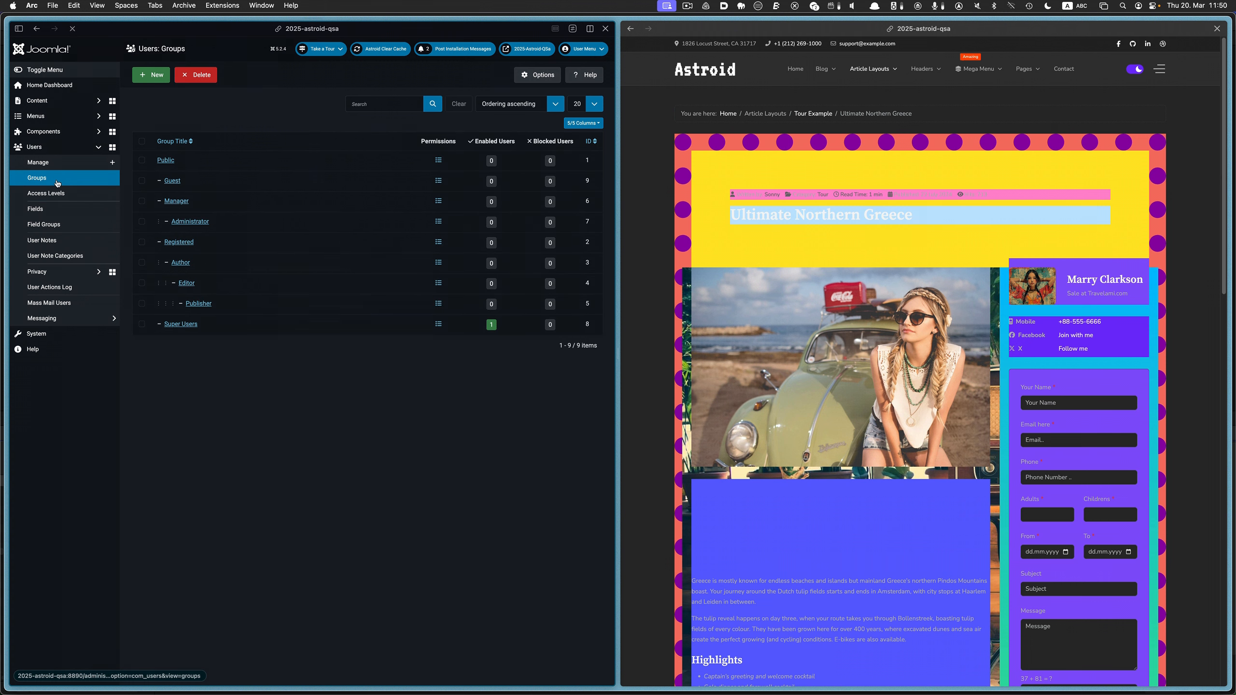